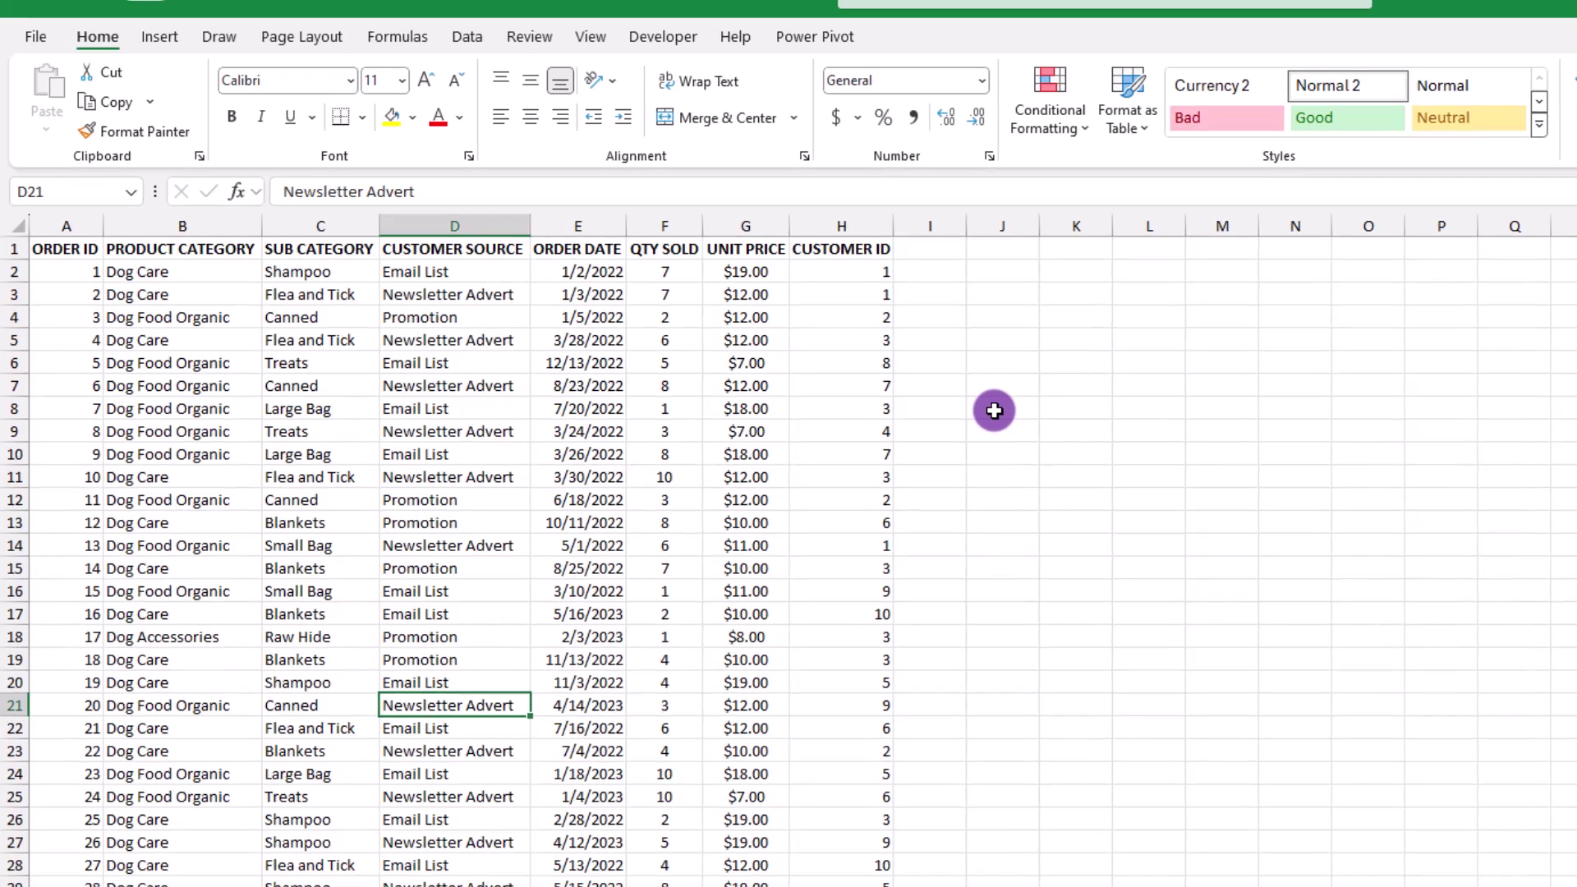
Select the whole Orders table, look over the Customers sheet, then return to Orders
key(ctrl+a)
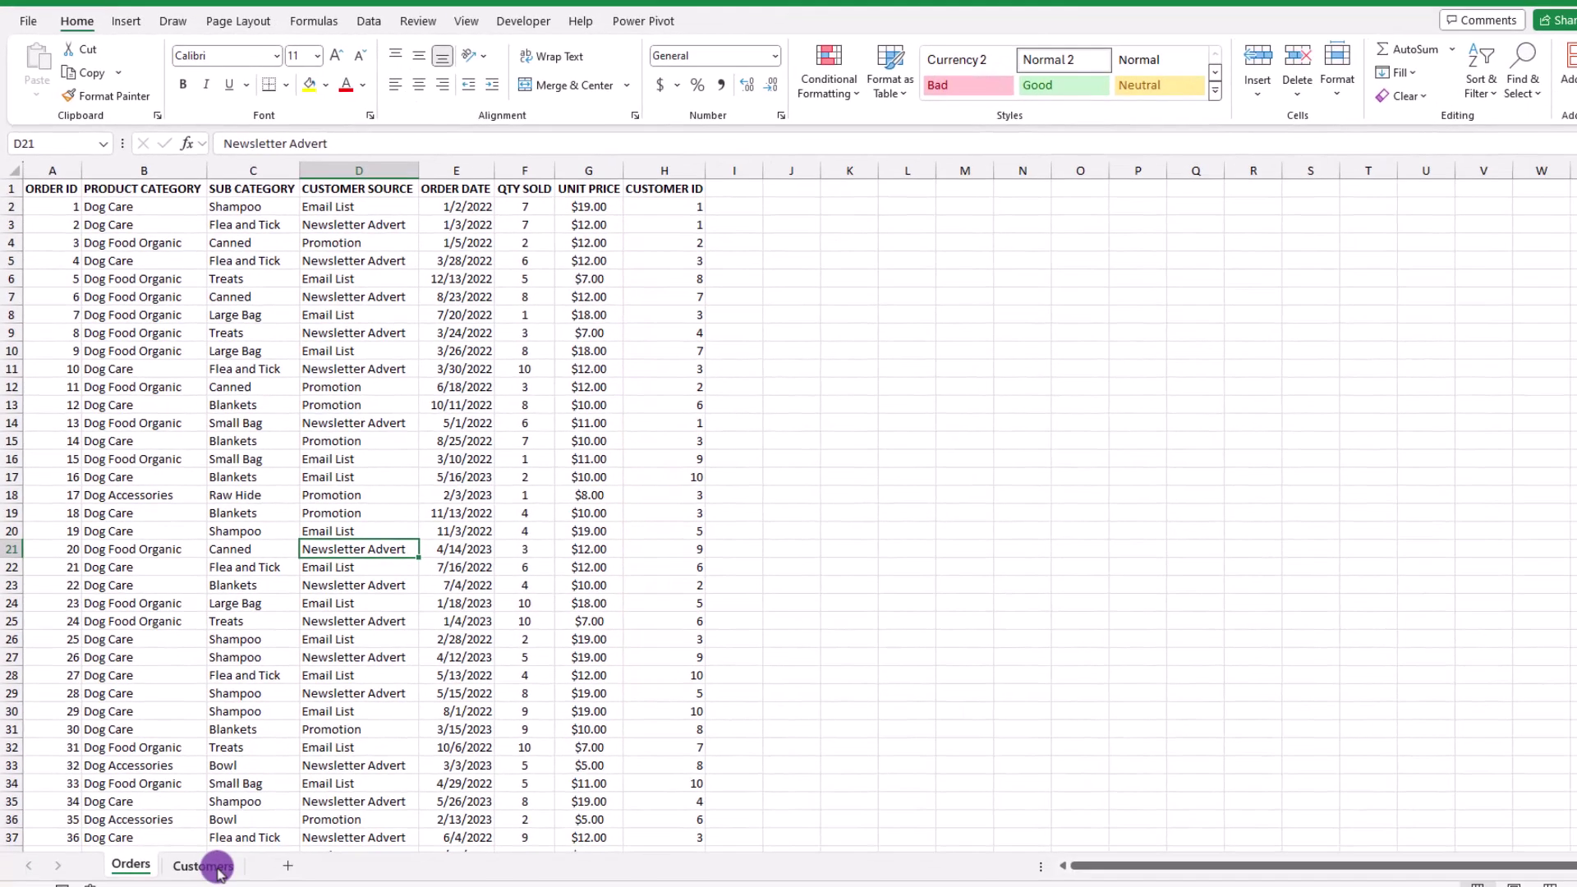
click(216, 867)
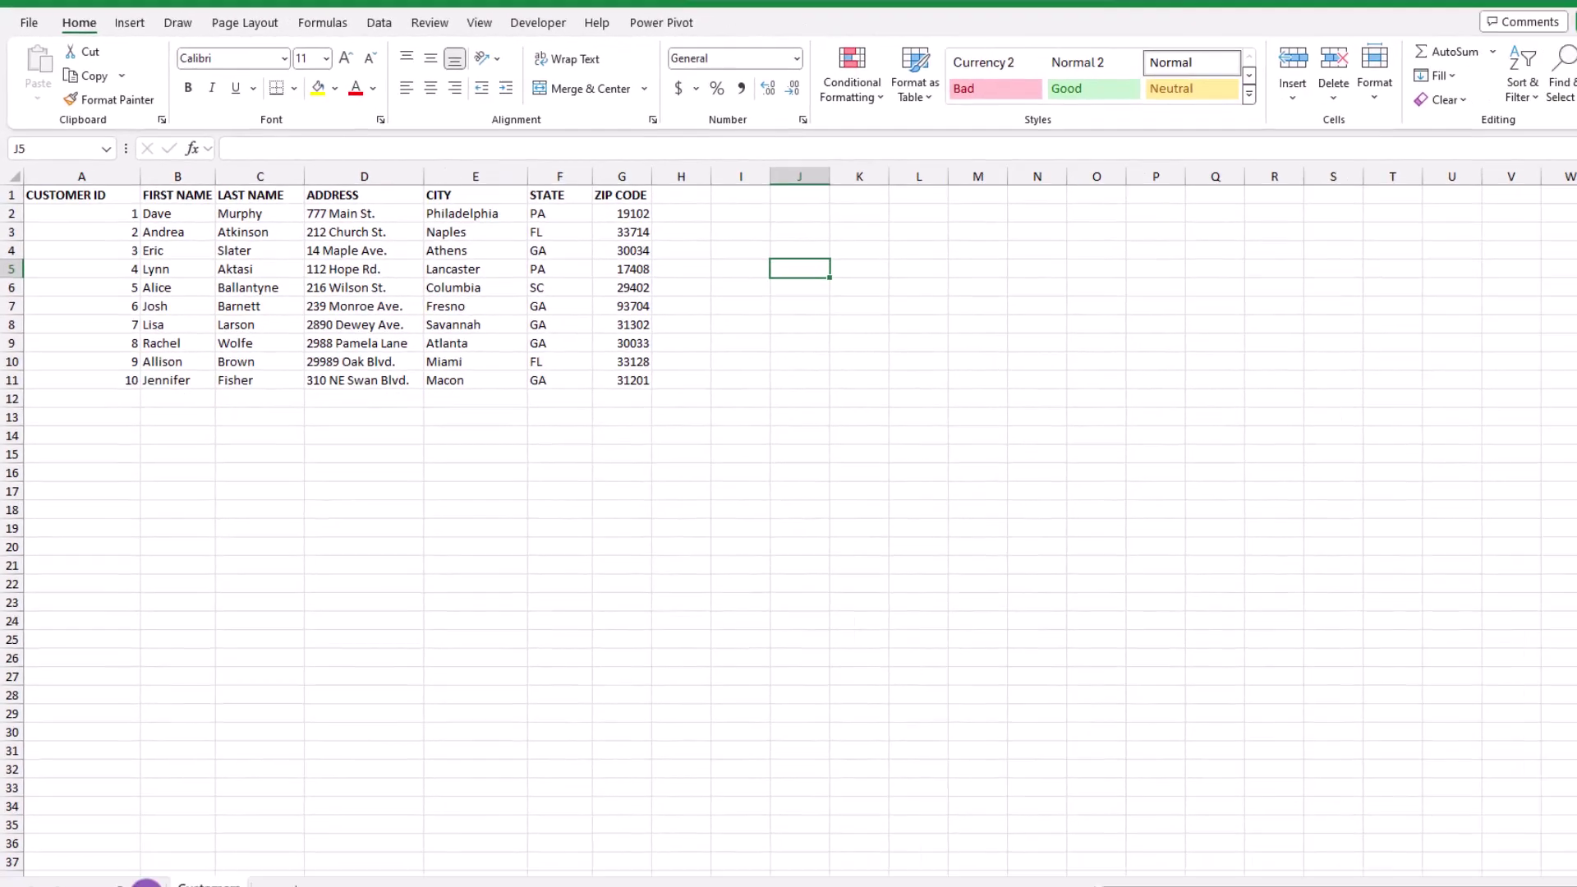
click(134, 858)
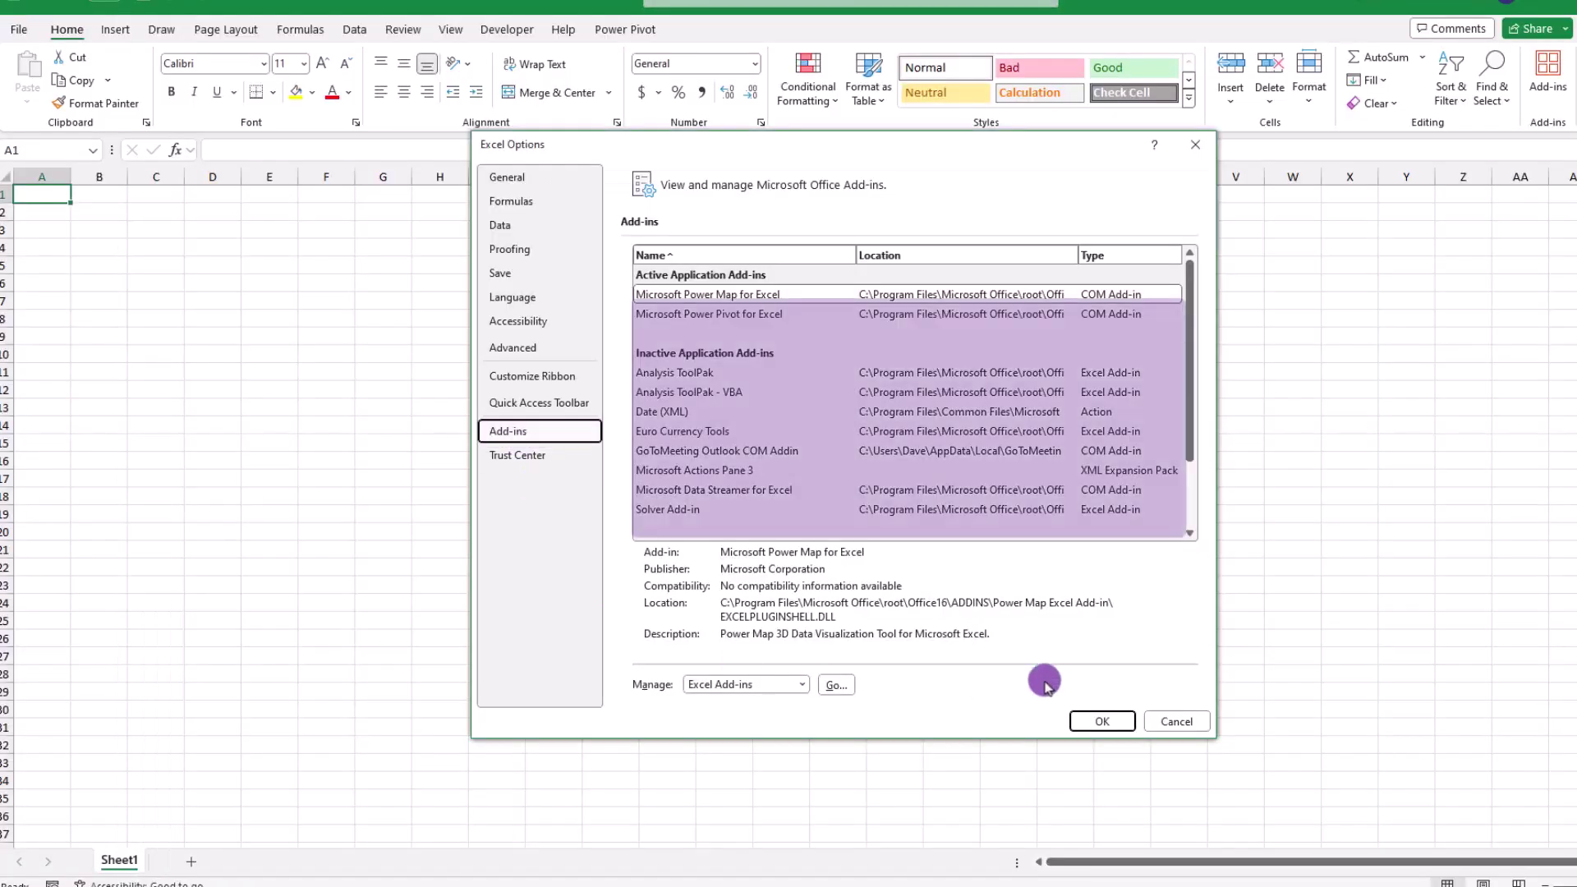
click(802, 687)
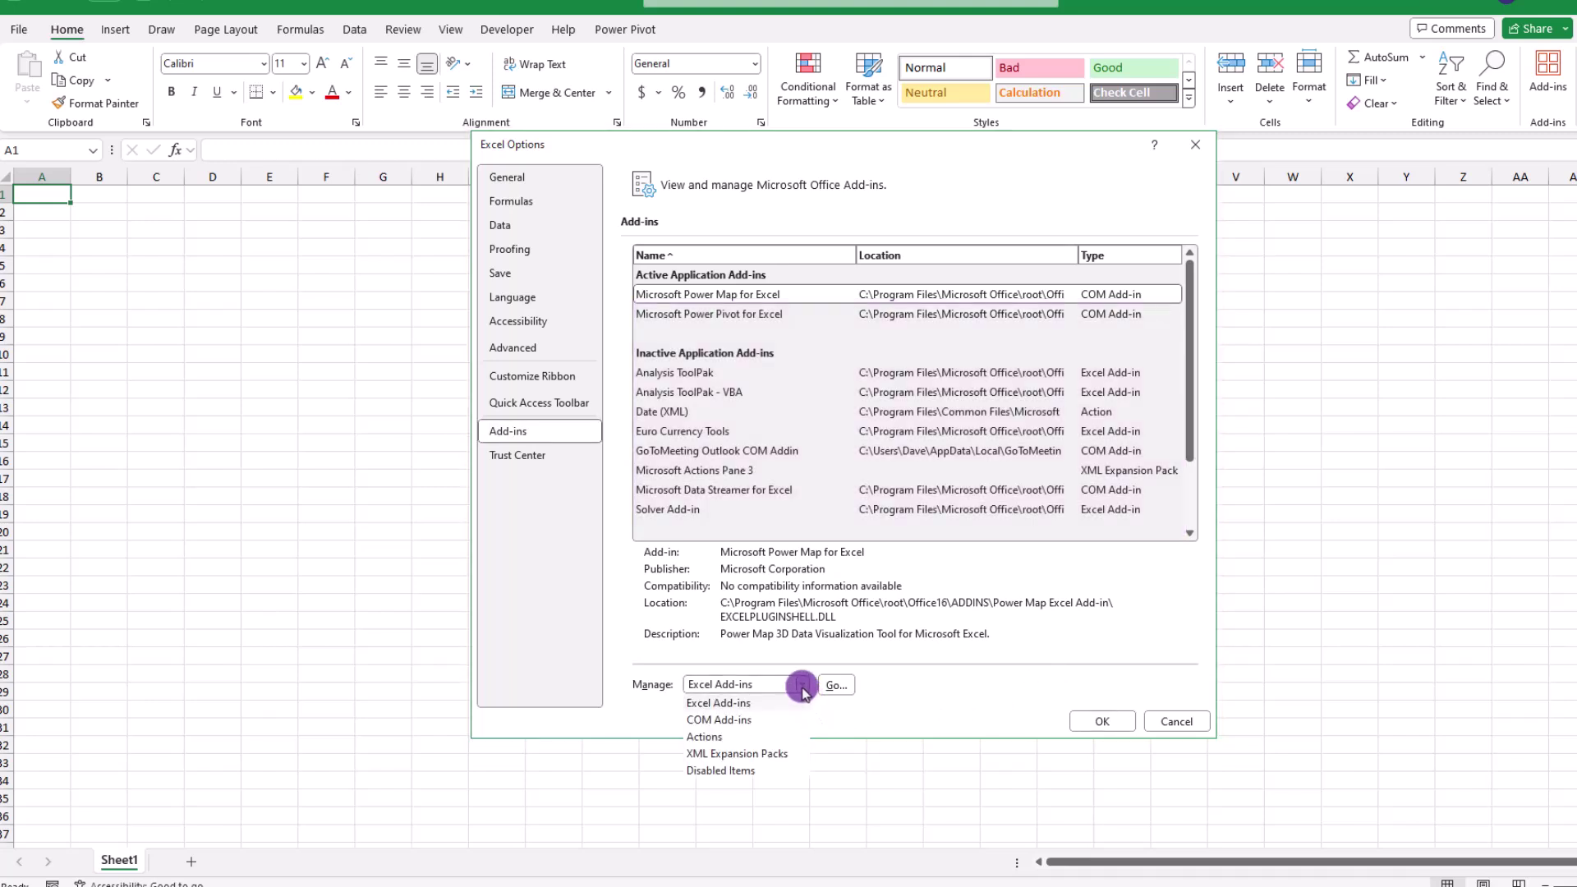
click(737, 720)
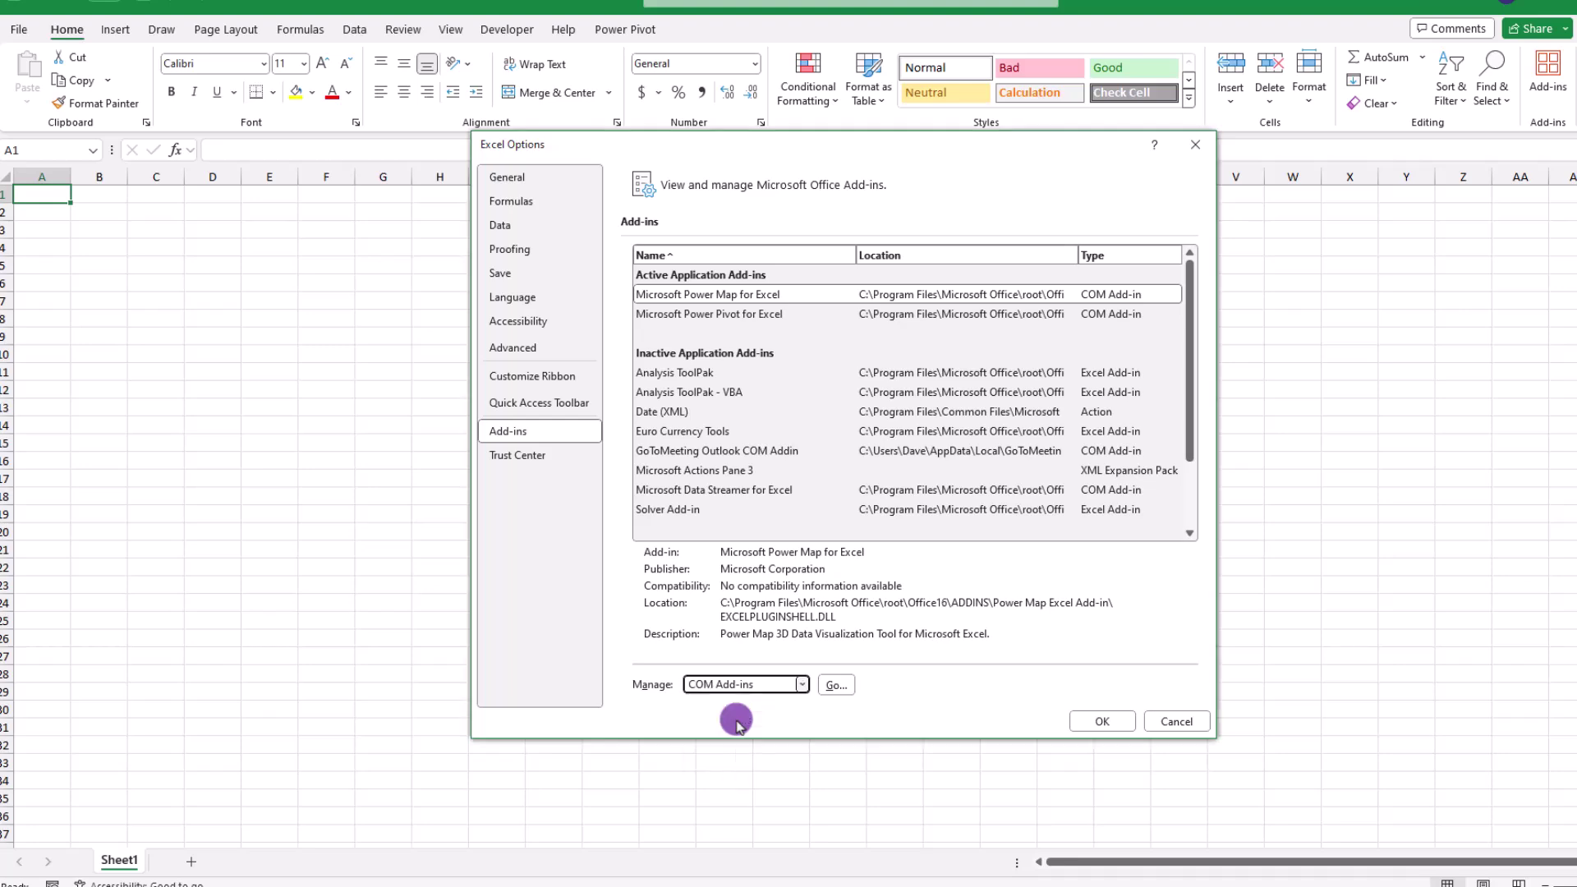
click(838, 685)
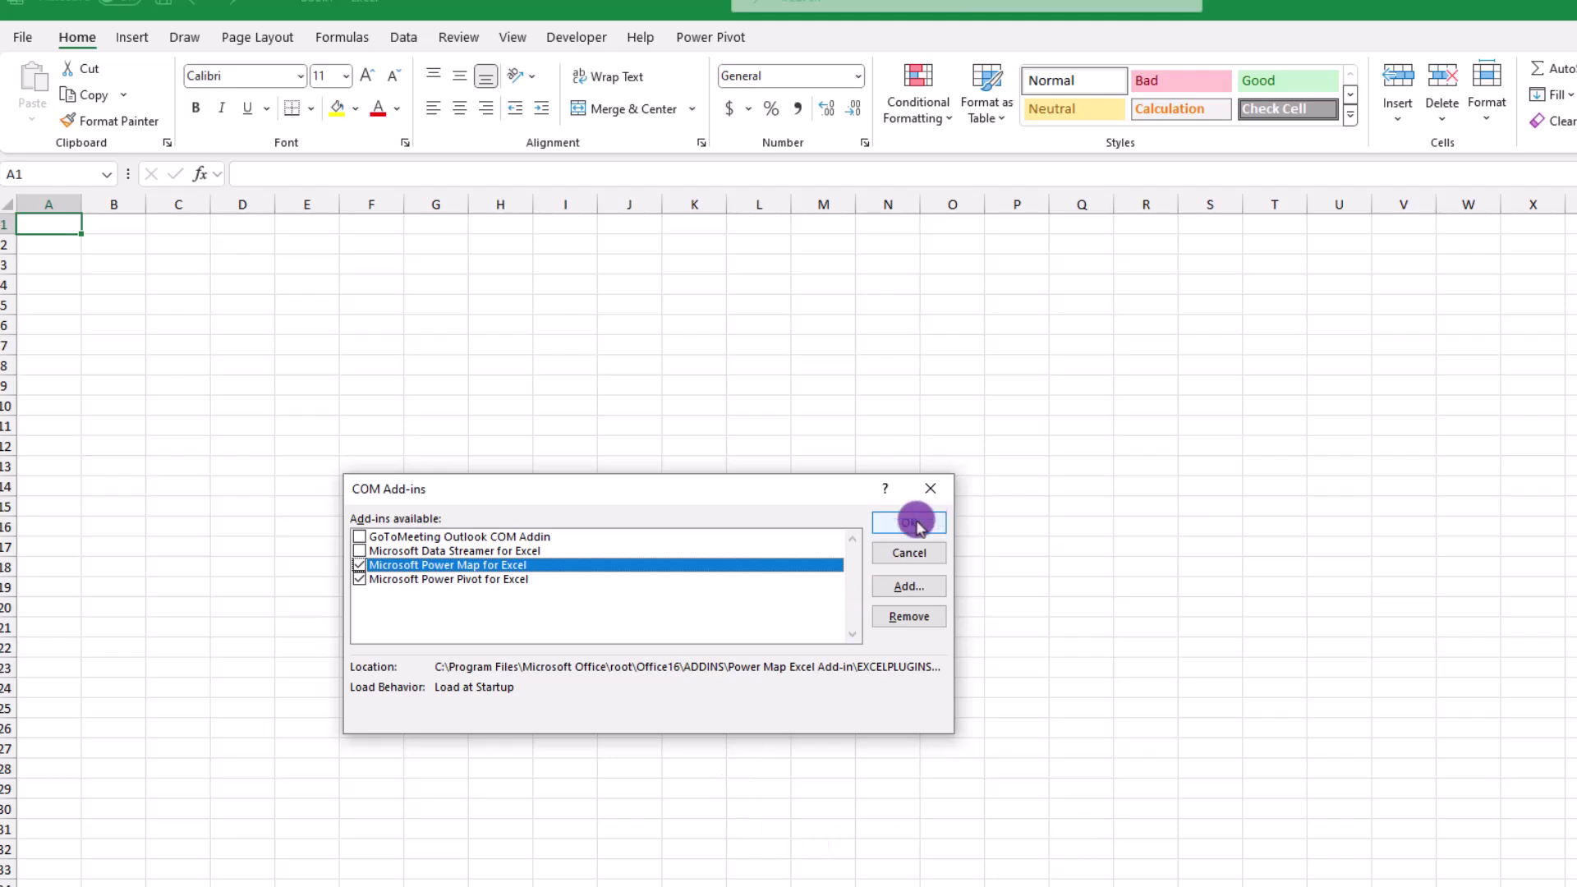
click(930, 488)
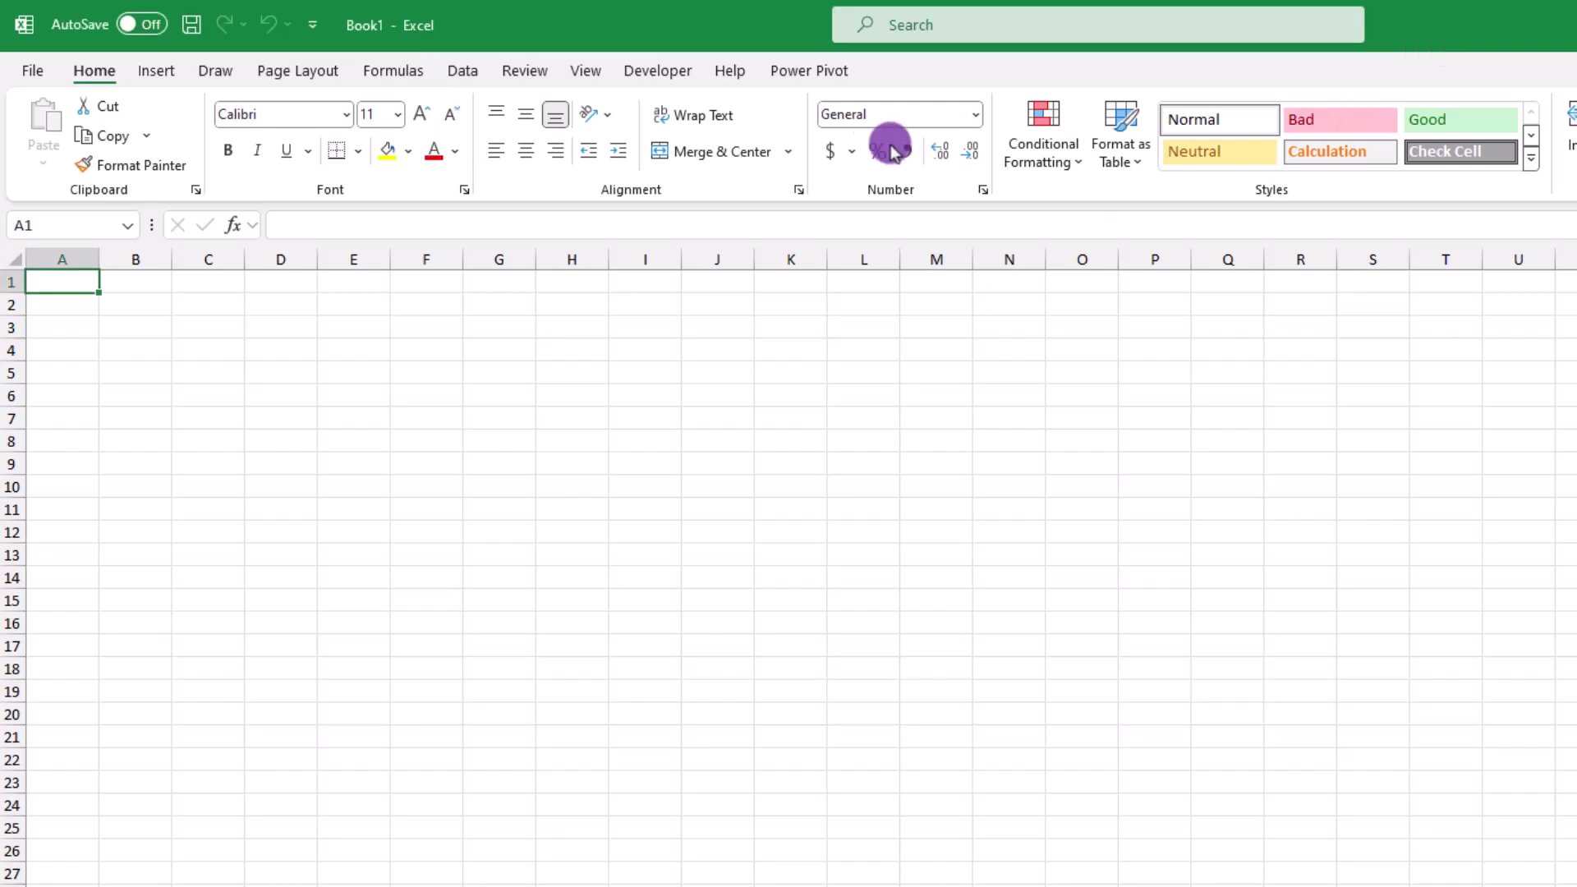
Open the Power Pivot Manage window and choose an Excel workbook as the import source
click(823, 71)
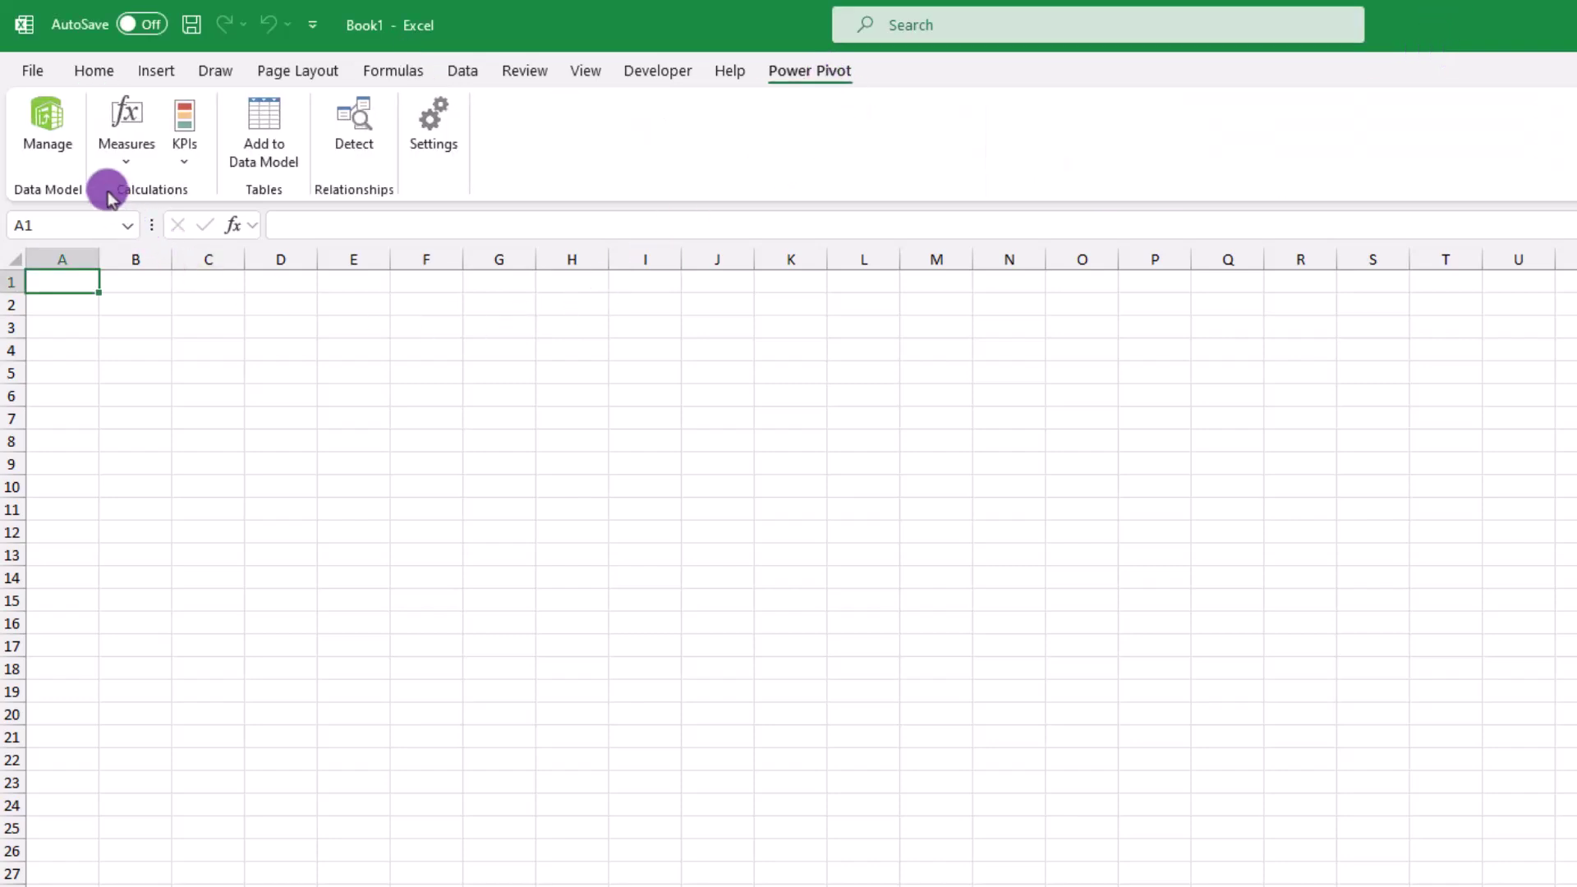
click(46, 125)
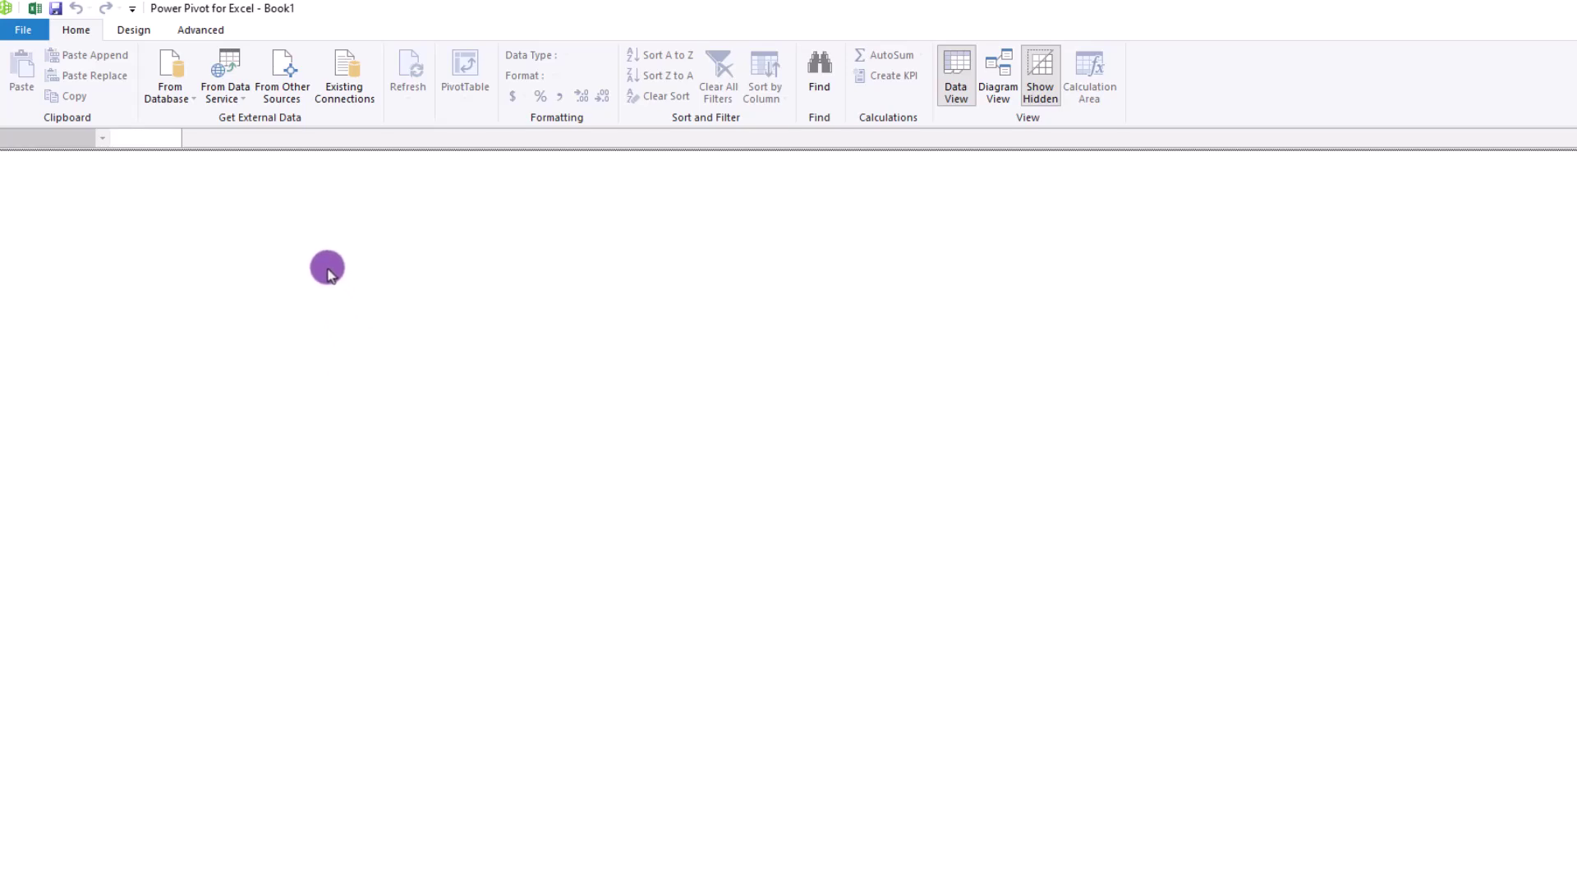
click(287, 74)
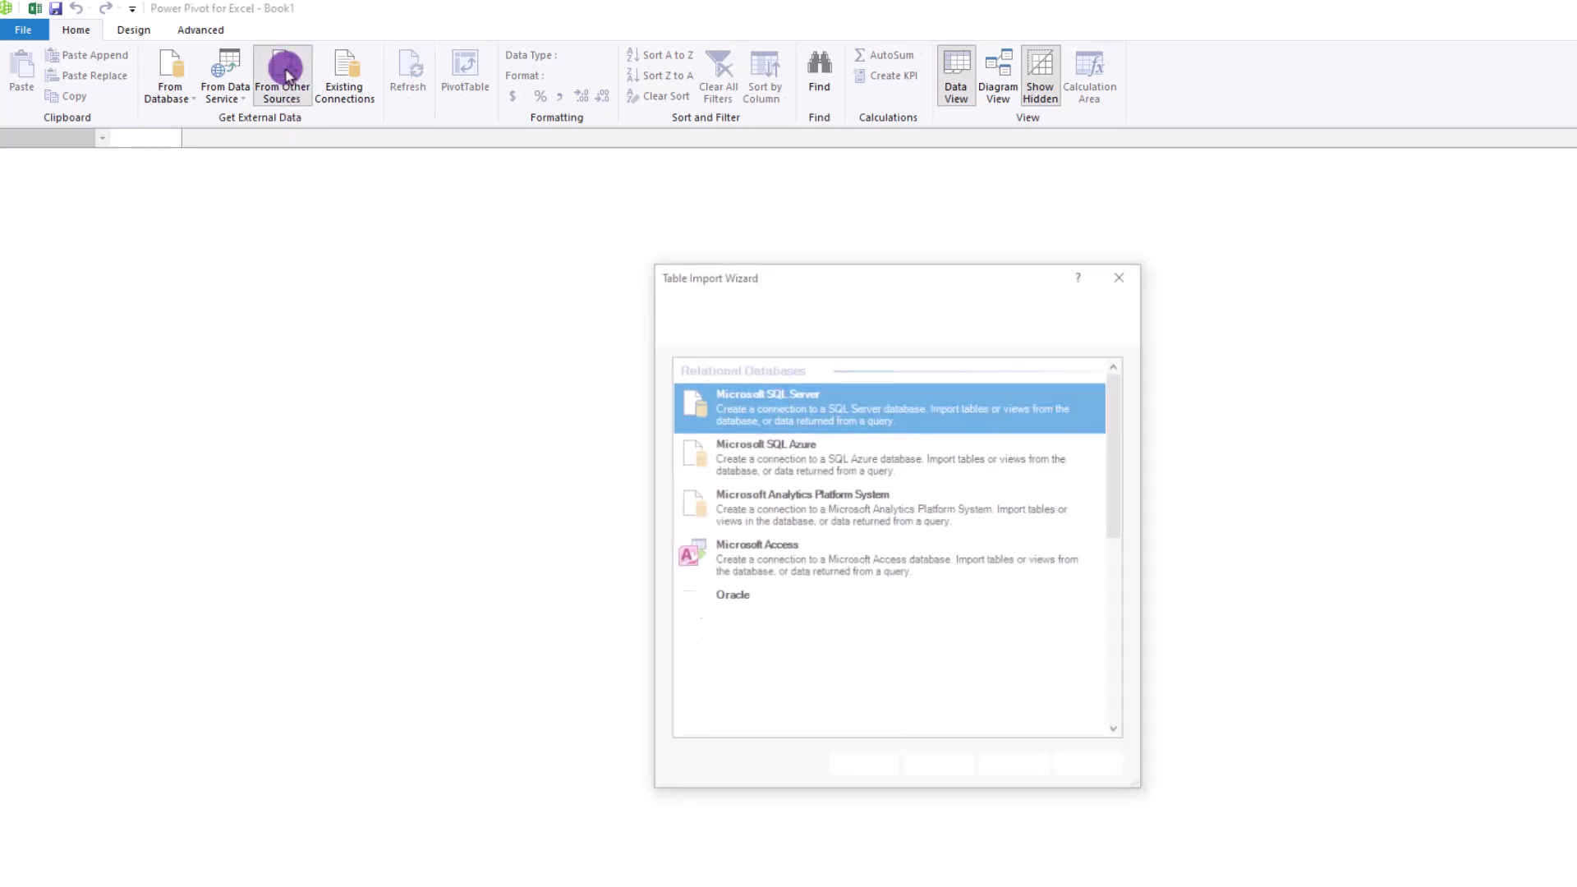
scroll(797, 523, down, 1)
scroll(797, 523, down, 5)
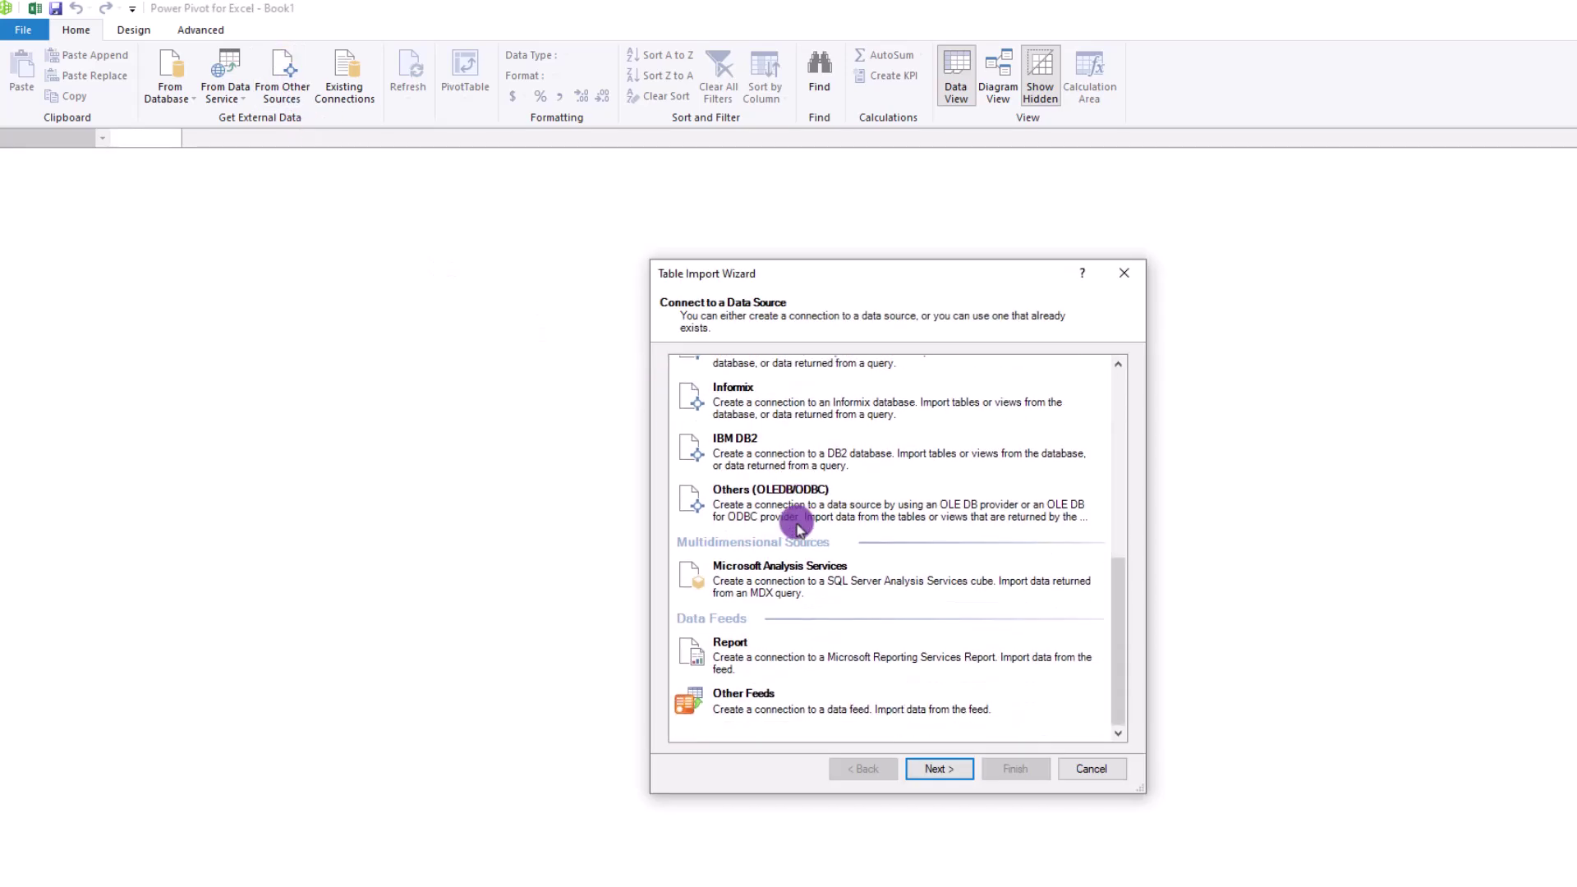
click(768, 663)
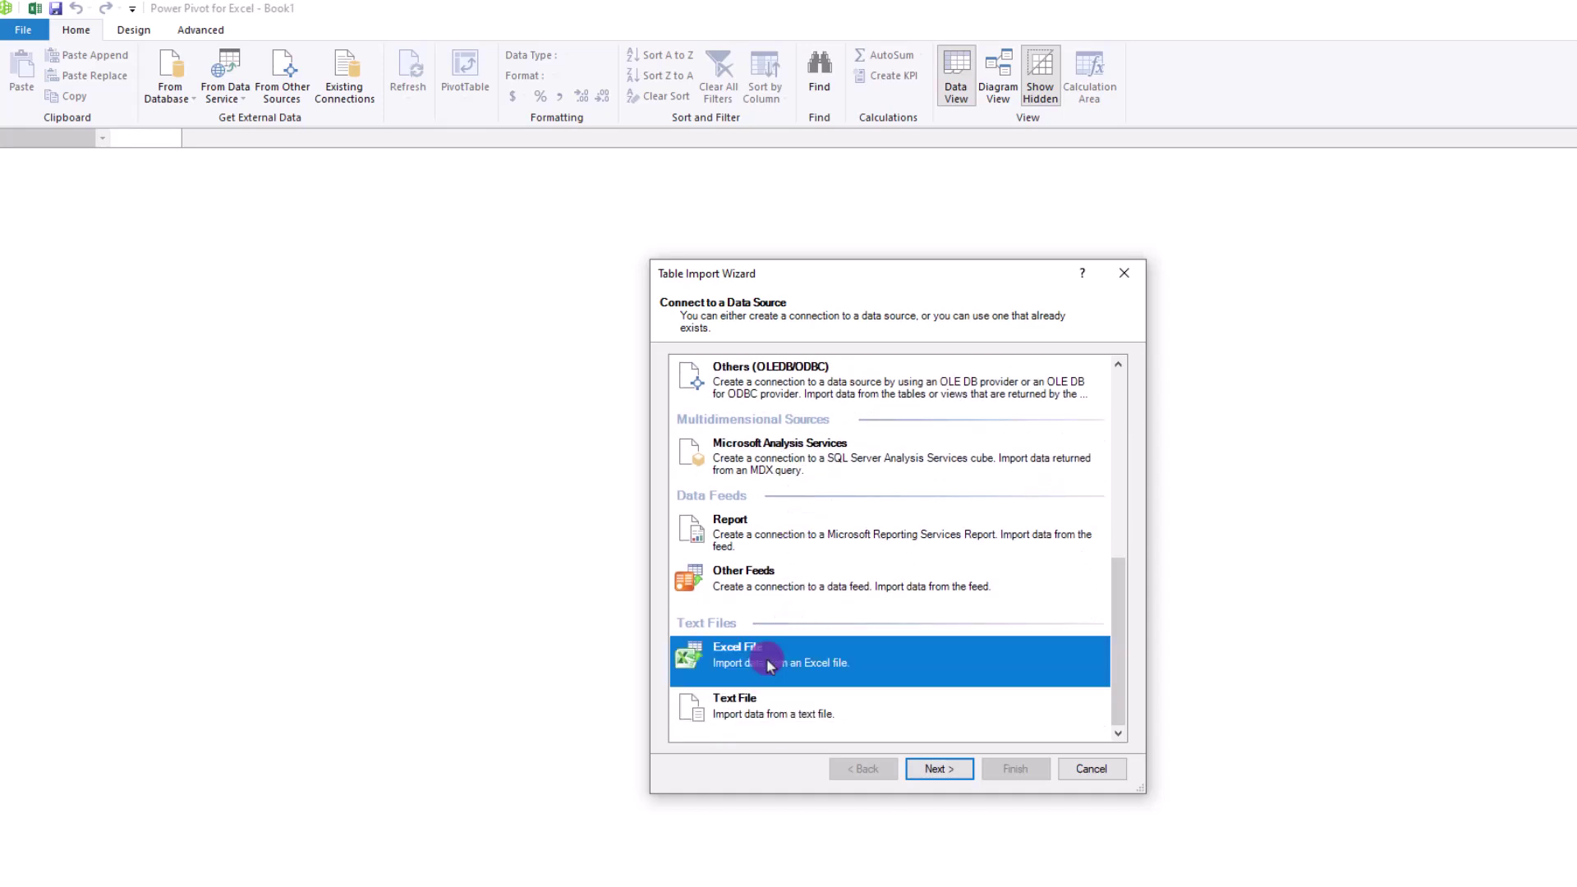
click(934, 770)
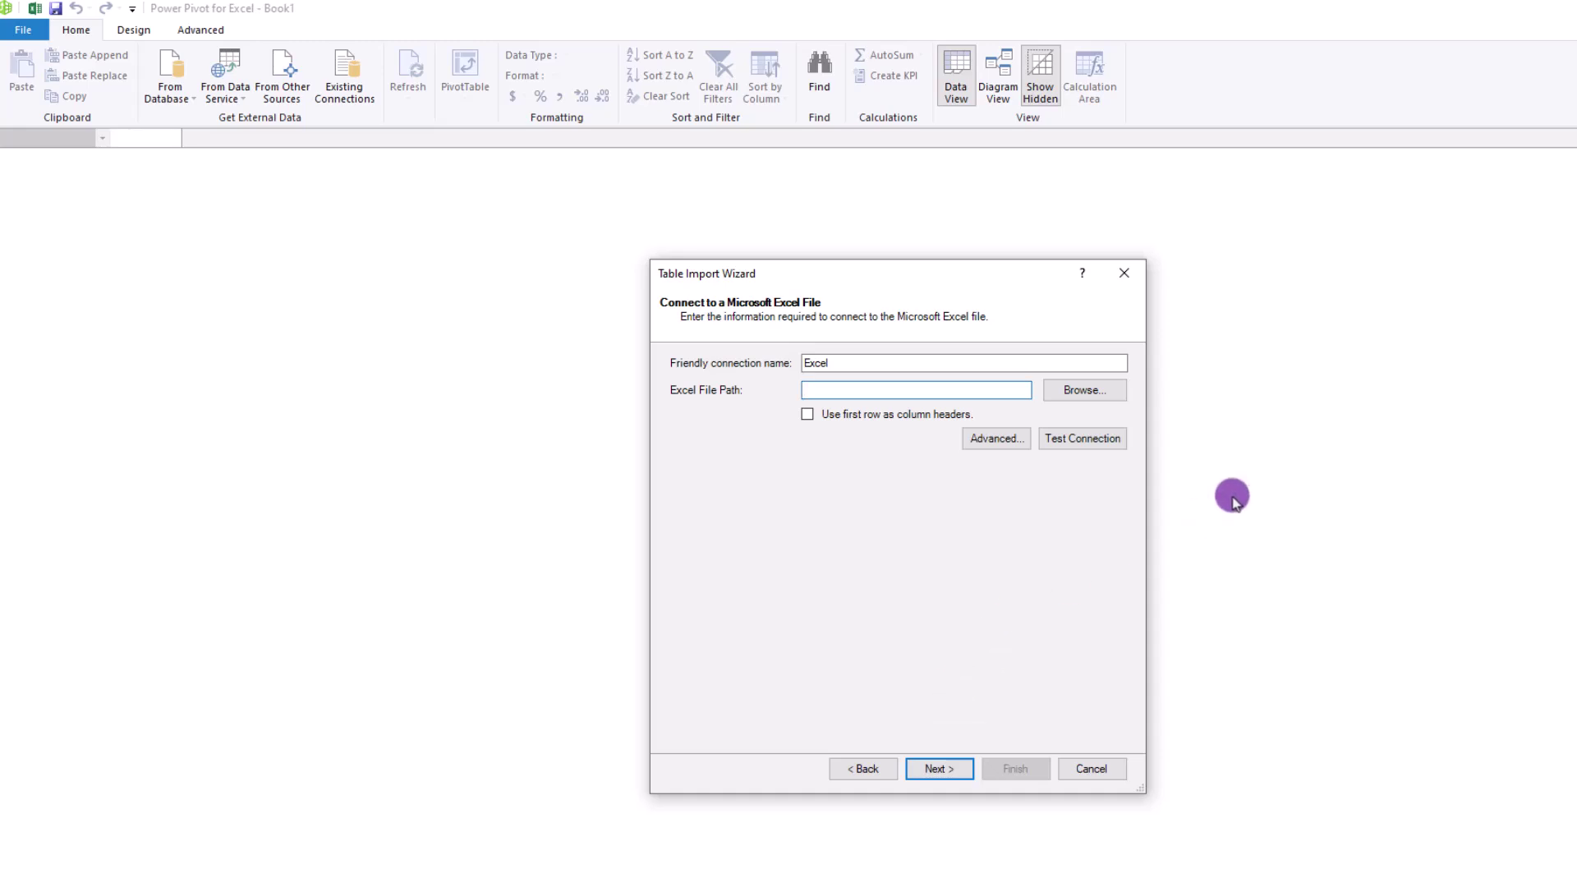
Point the connection at the Data Model Sample File workbook, using first row as headers
click(1097, 393)
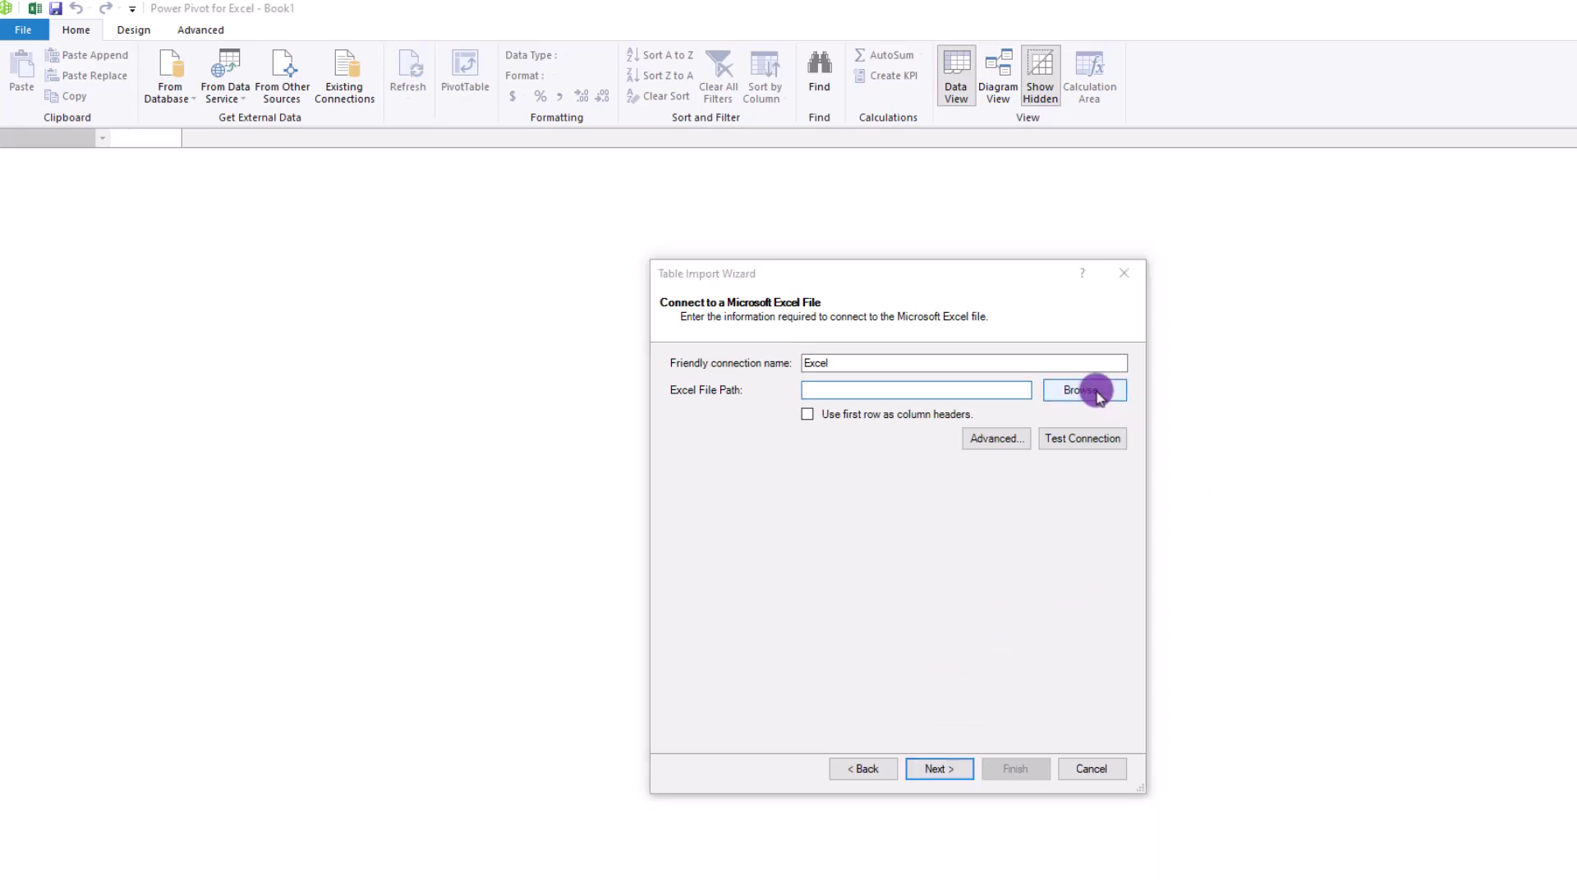
click(941, 421)
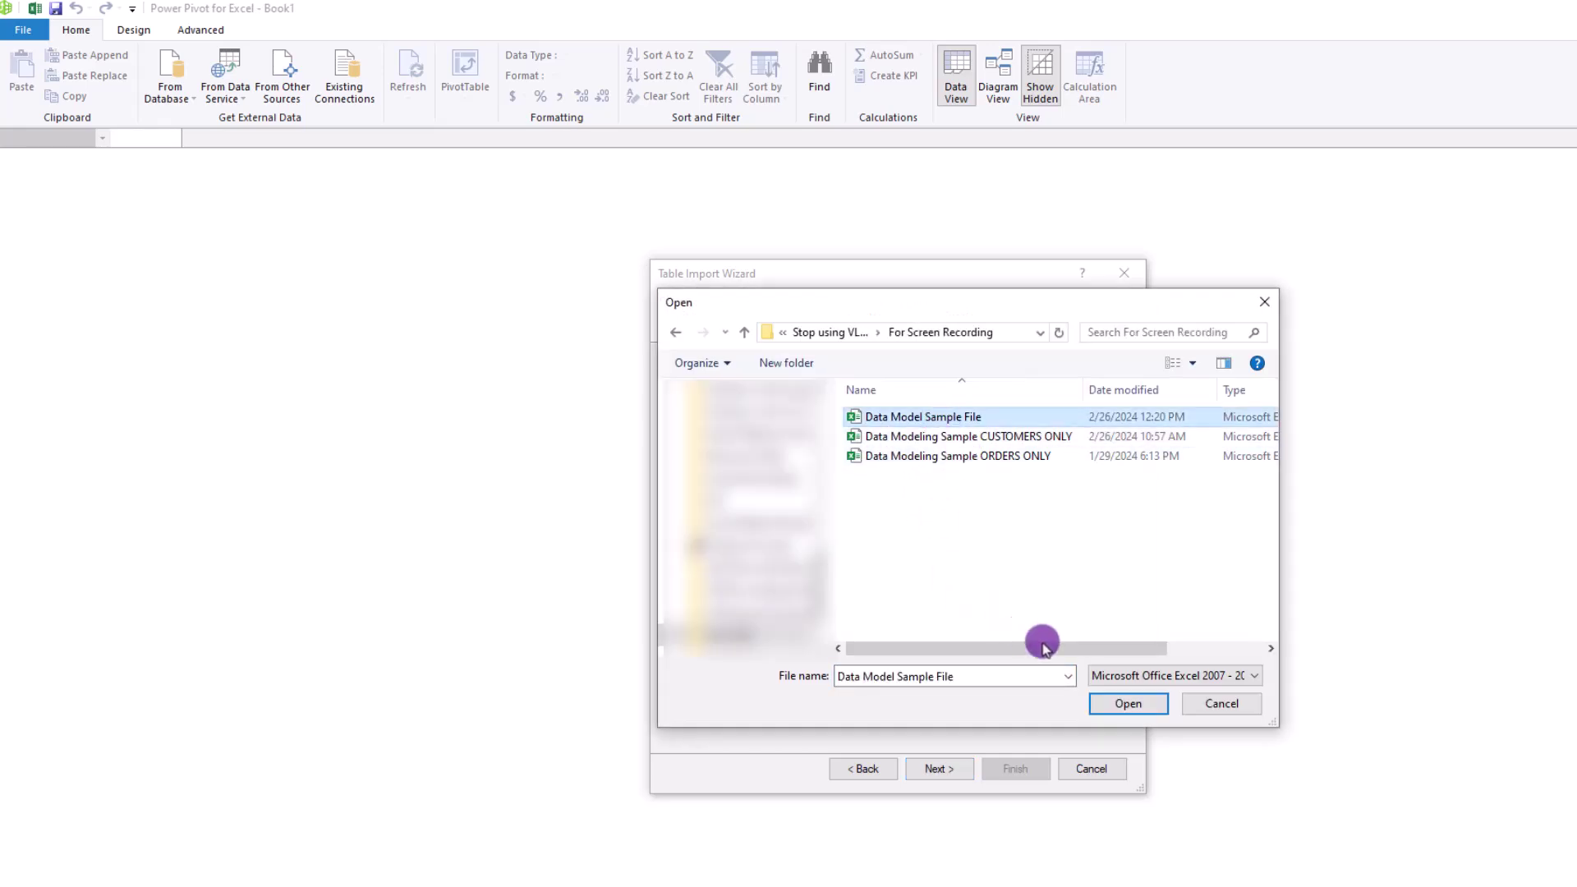
click(1128, 705)
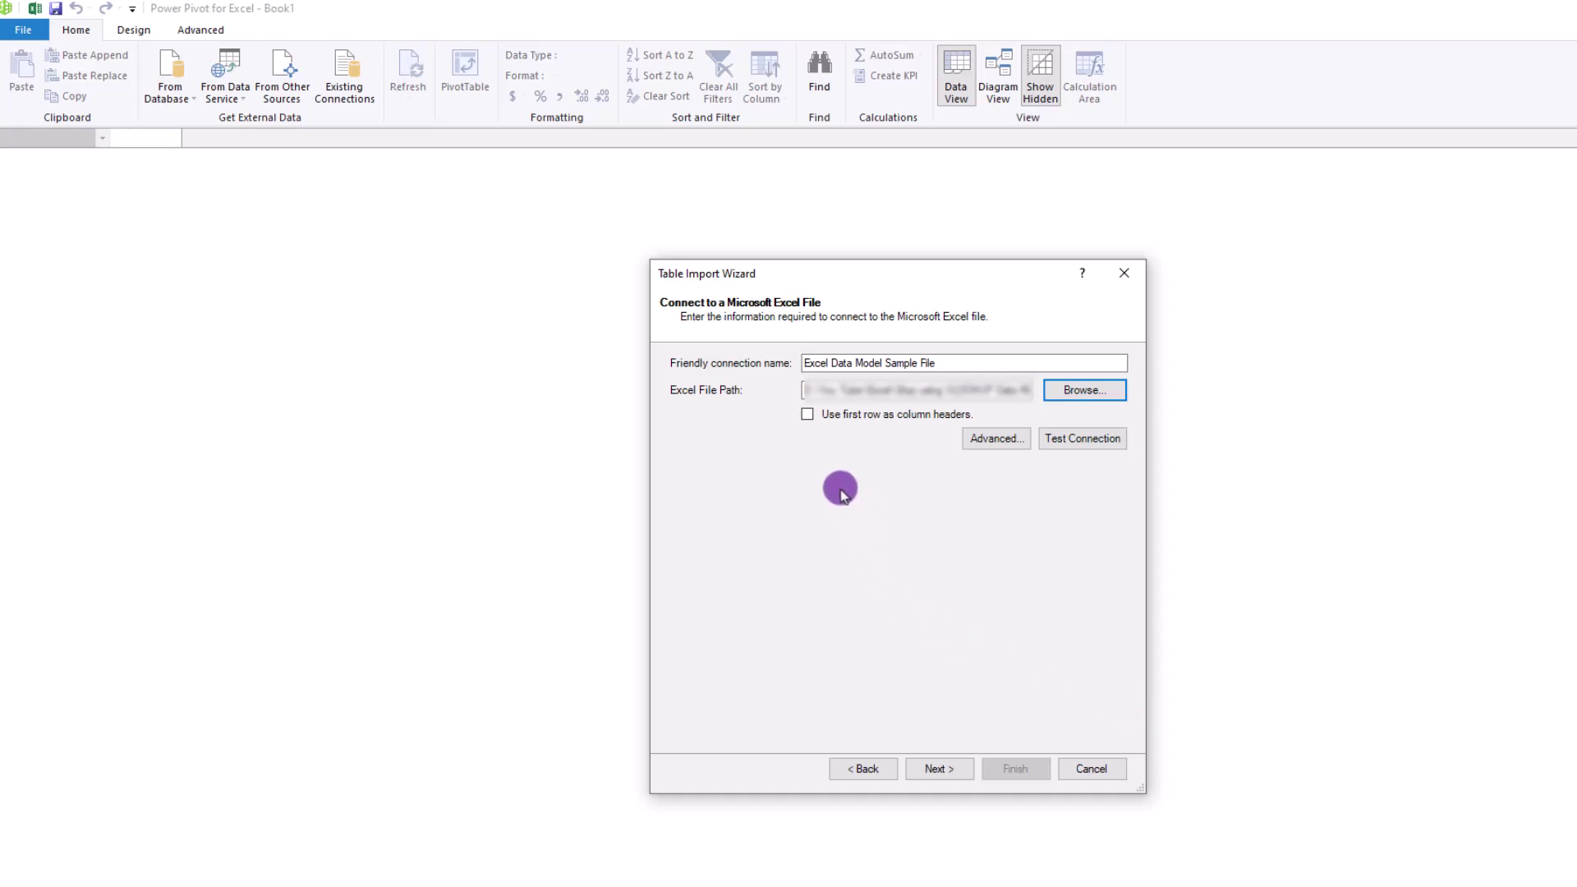
click(809, 415)
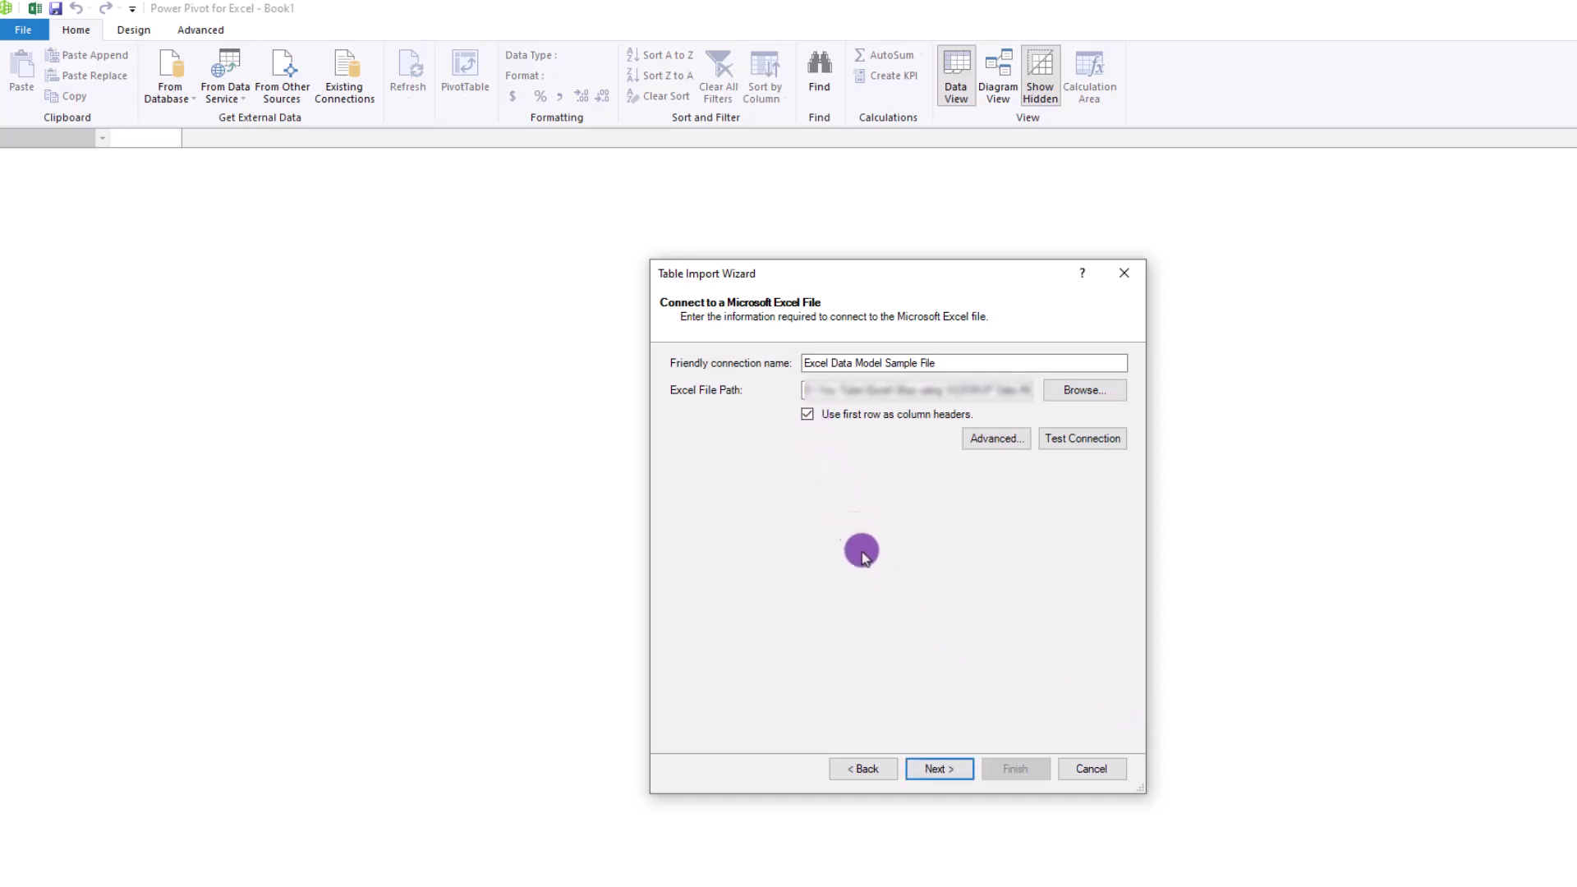
click(941, 776)
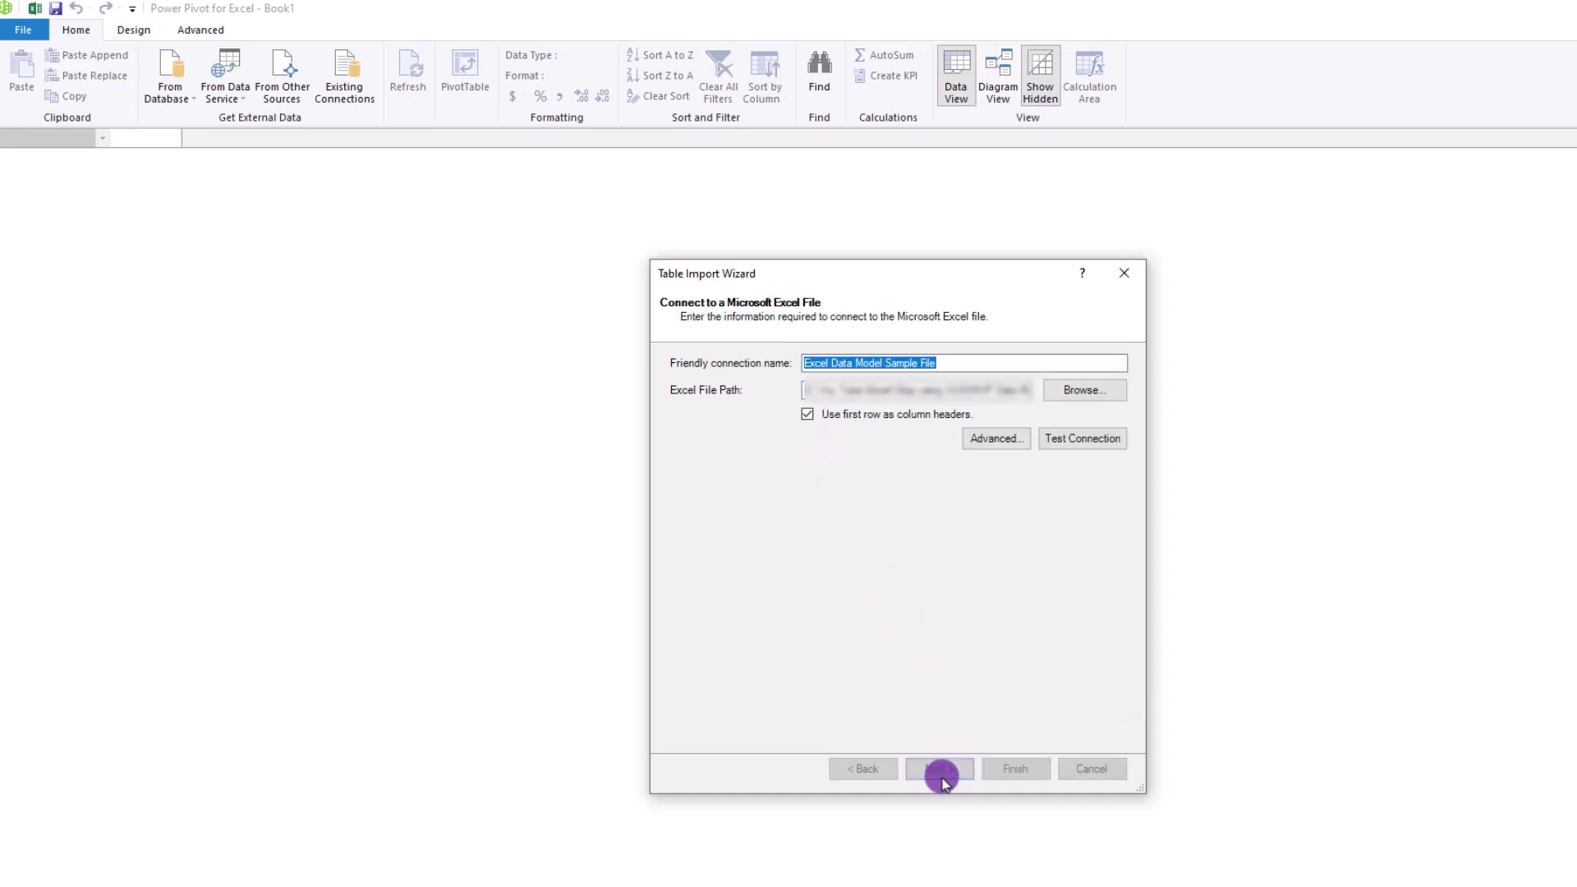
click(941, 769)
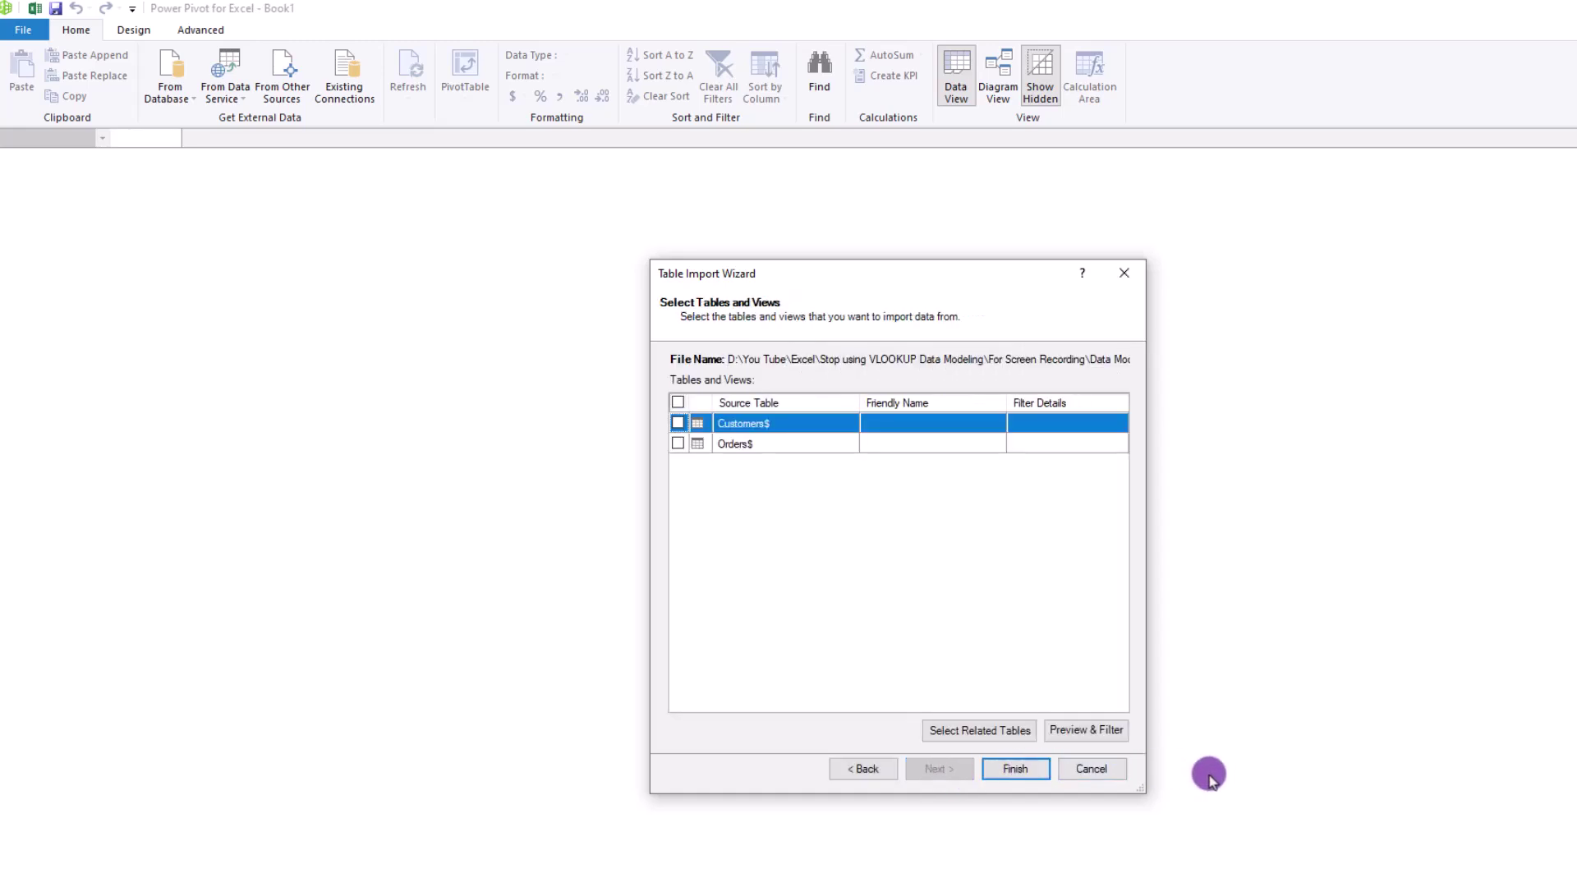
Import the Customers and Orders tables and view the imported Orders table
click(677, 423)
click(677, 443)
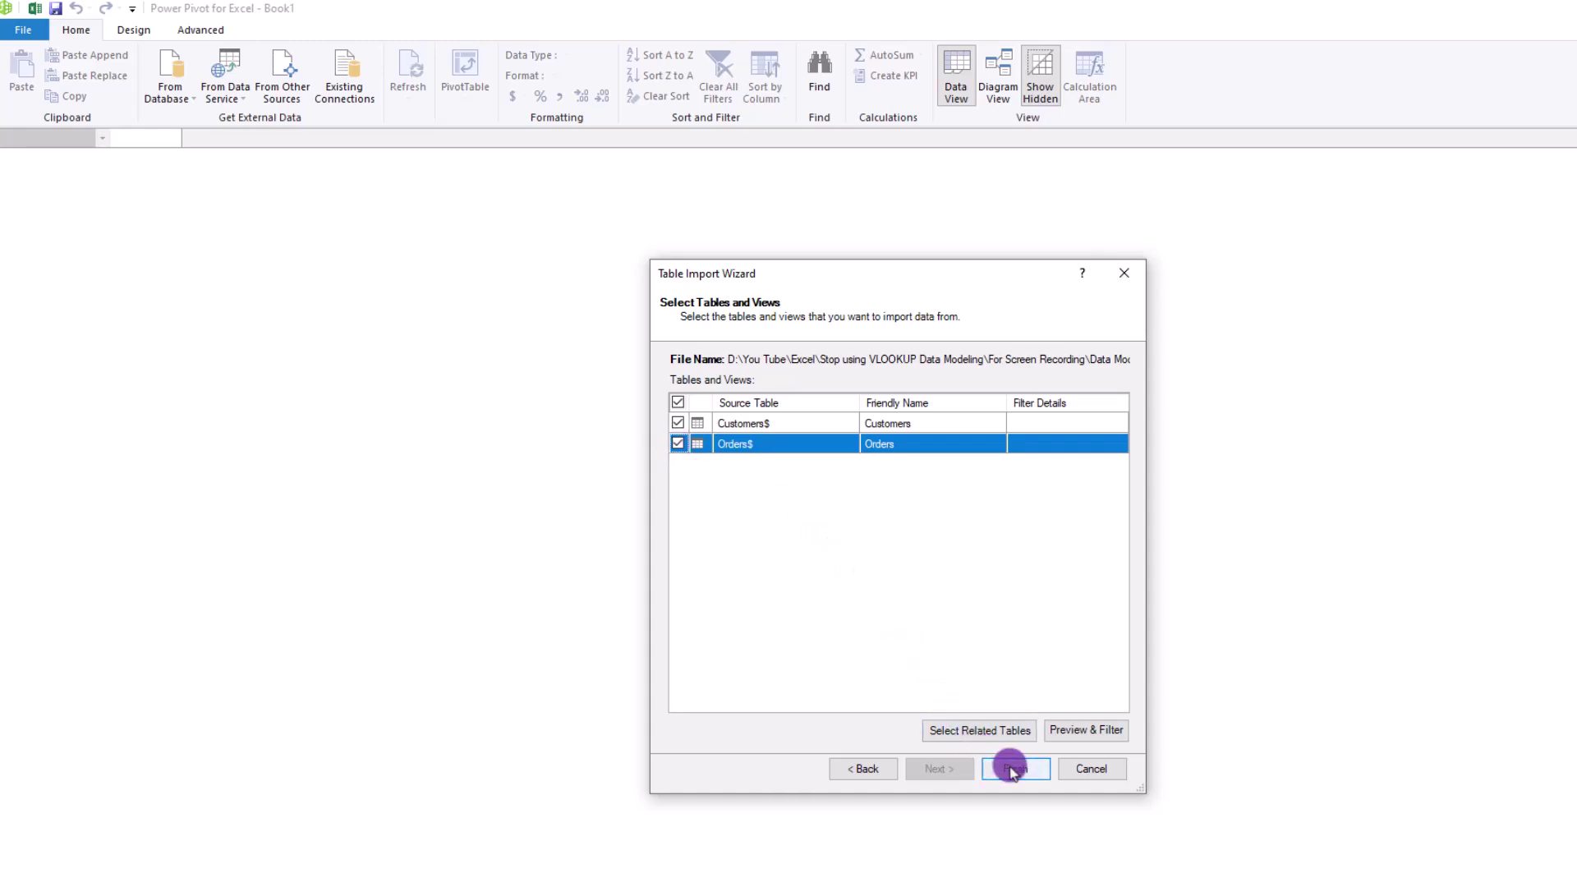
key(Return)
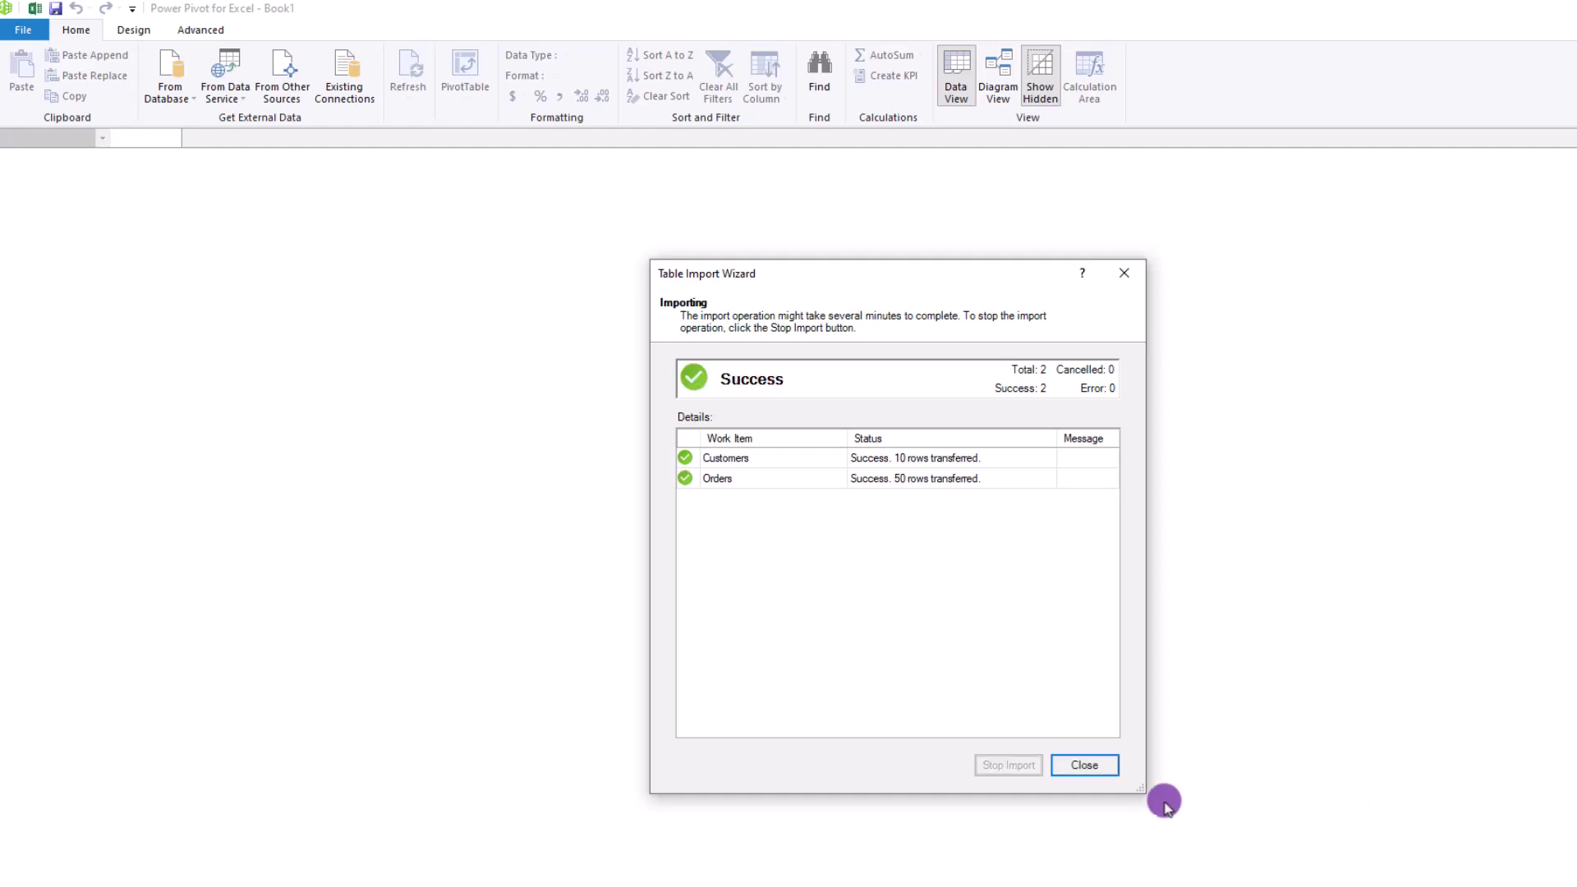
click(1084, 764)
click(81, 868)
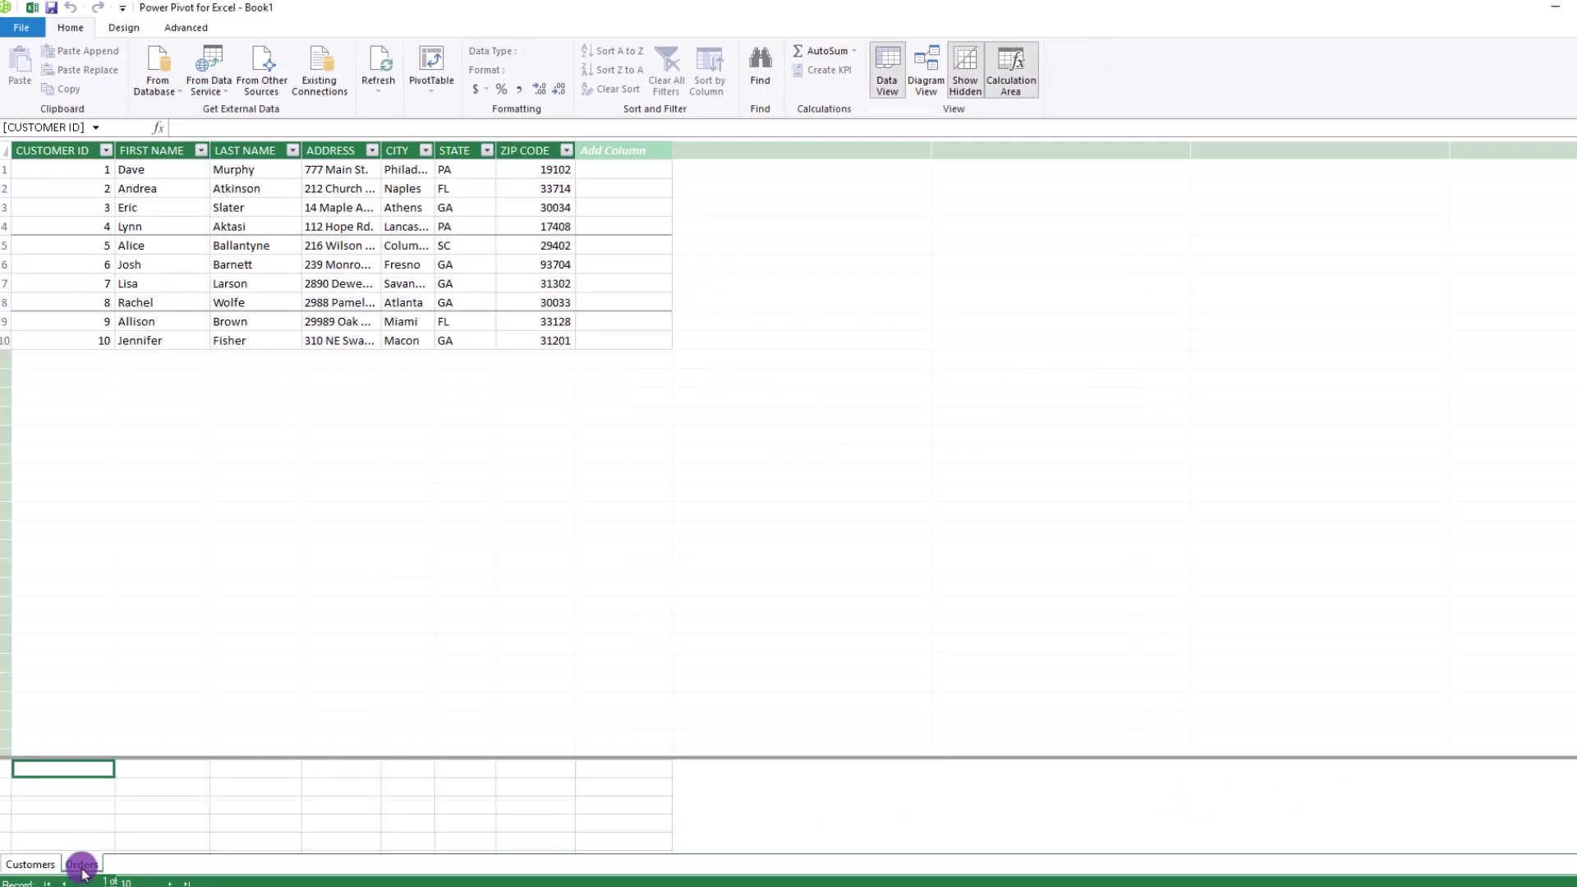
Return to the ten-row Customers table in the data model grid
click(42, 867)
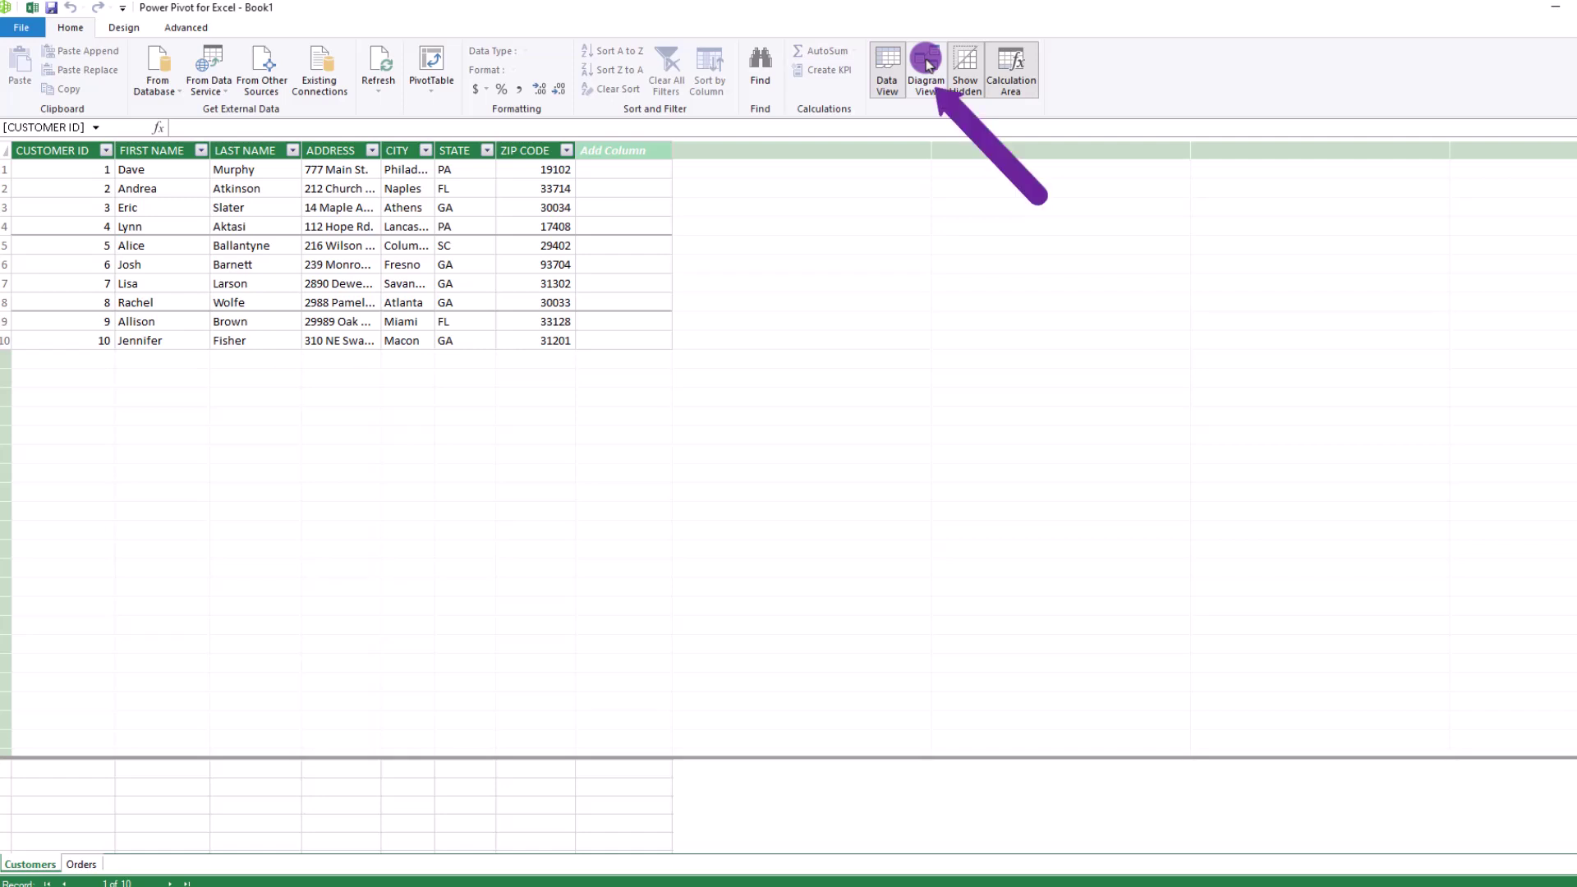
Switch to Diagram View and enlarge the Customers and Orders boxes to list every field
click(927, 64)
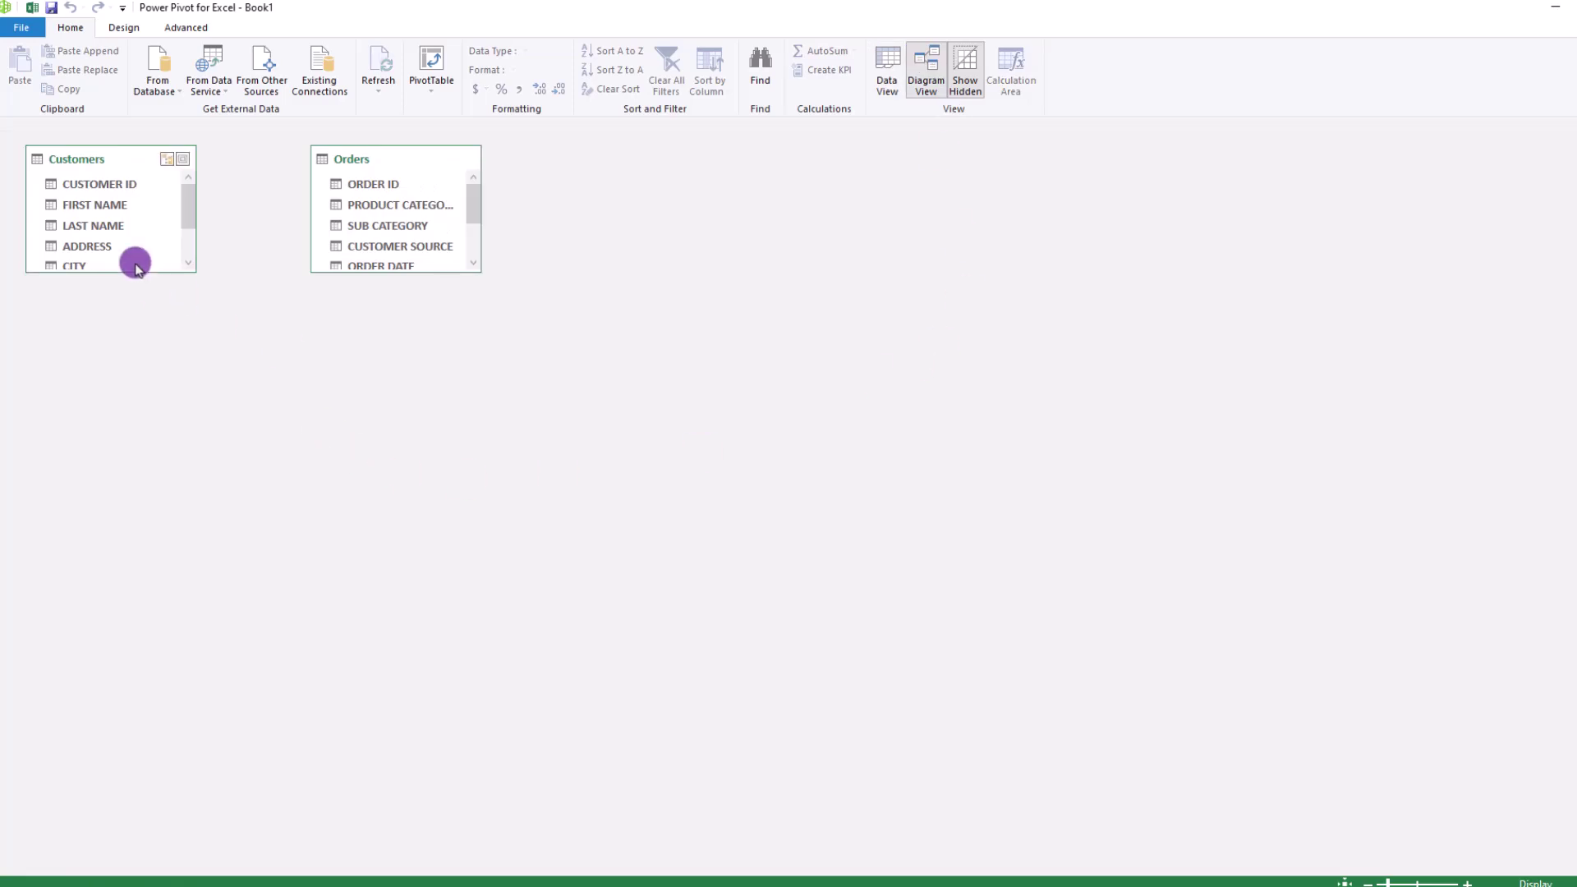
drag(137, 273, 113, 398)
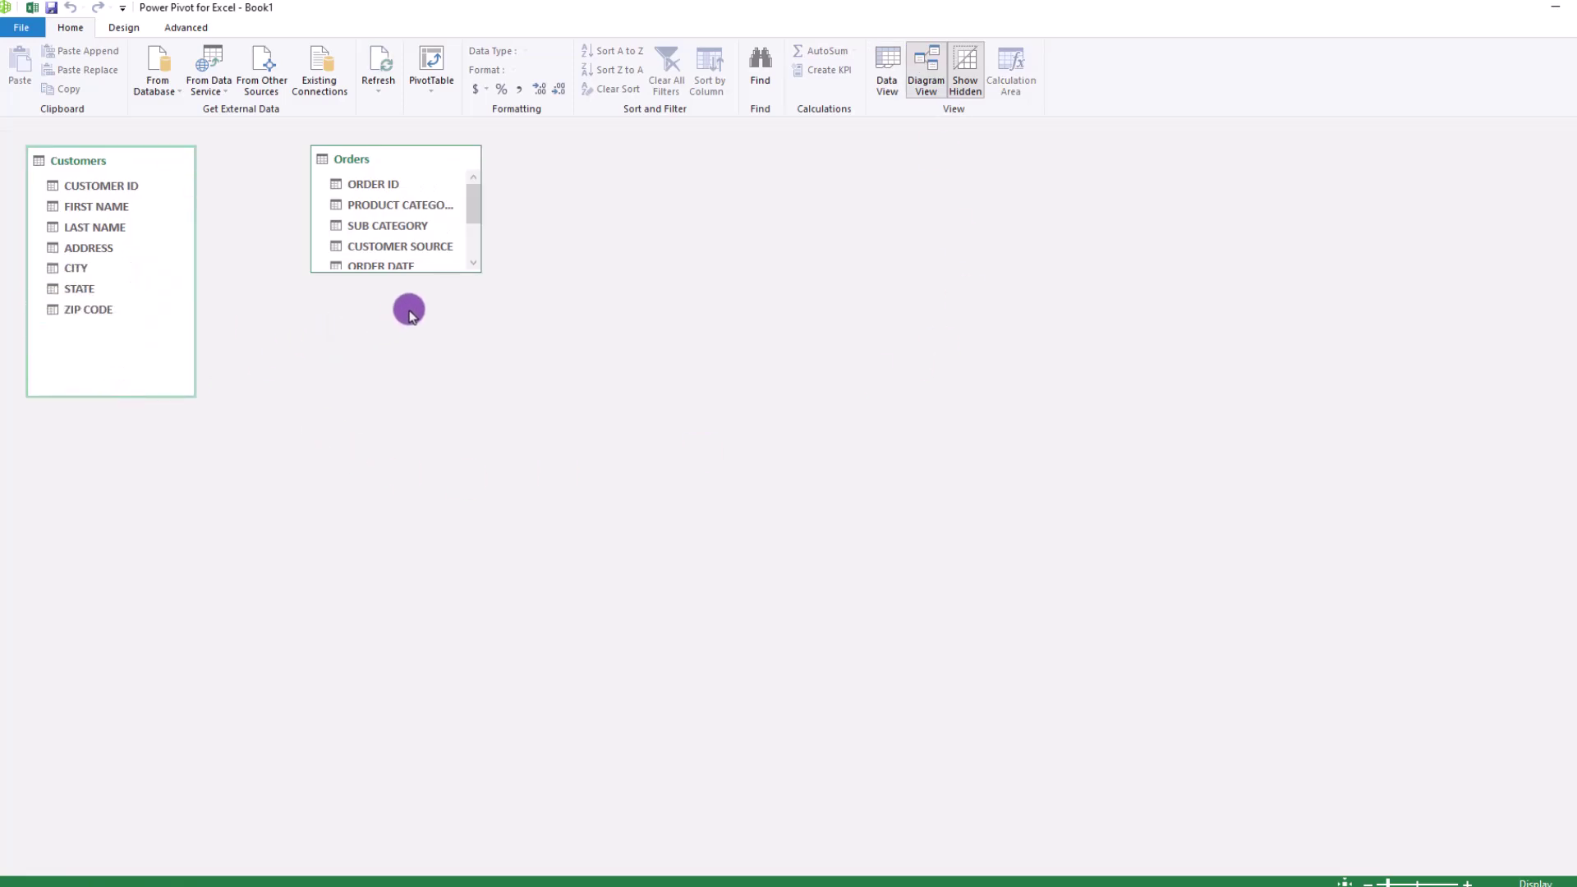
drag(442, 274, 419, 426)
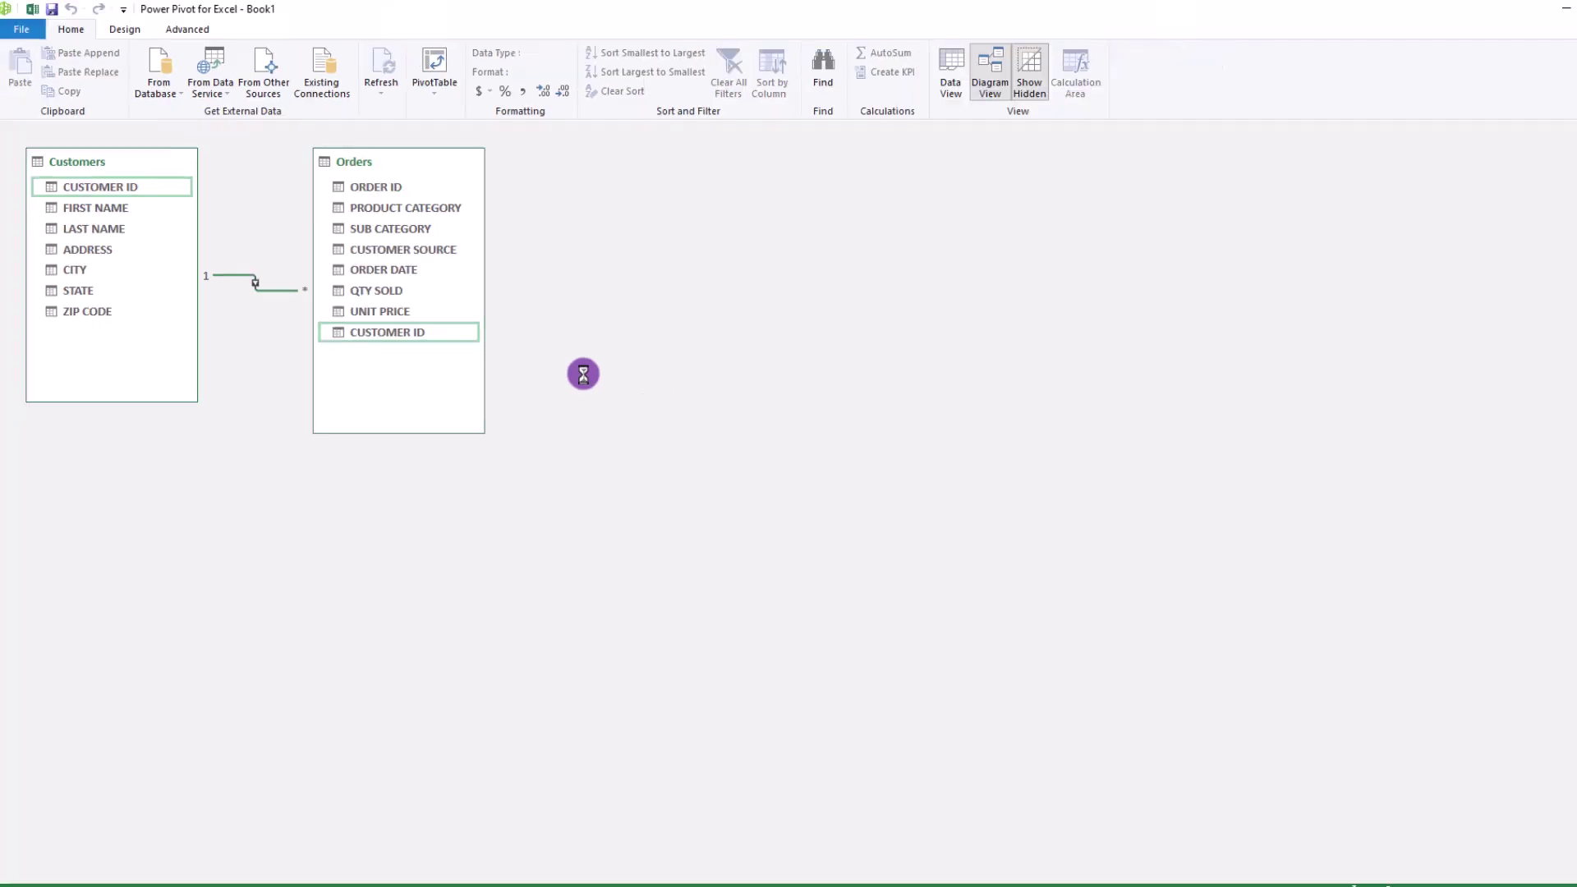
Return to the Customers grid and insert a PivotTable from the data model
click(950, 66)
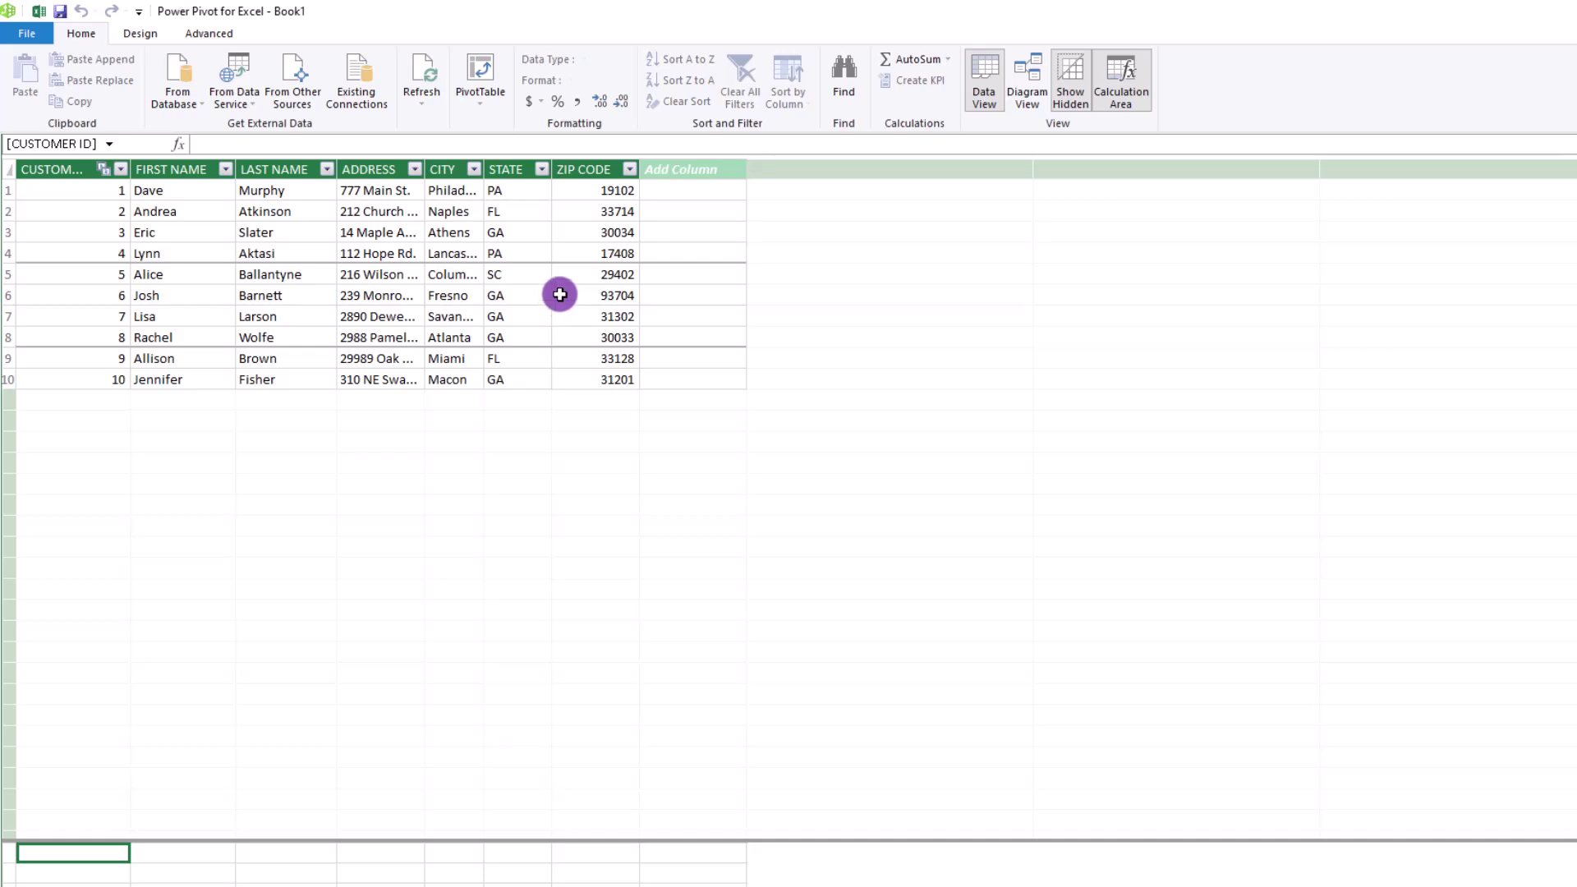
click(481, 97)
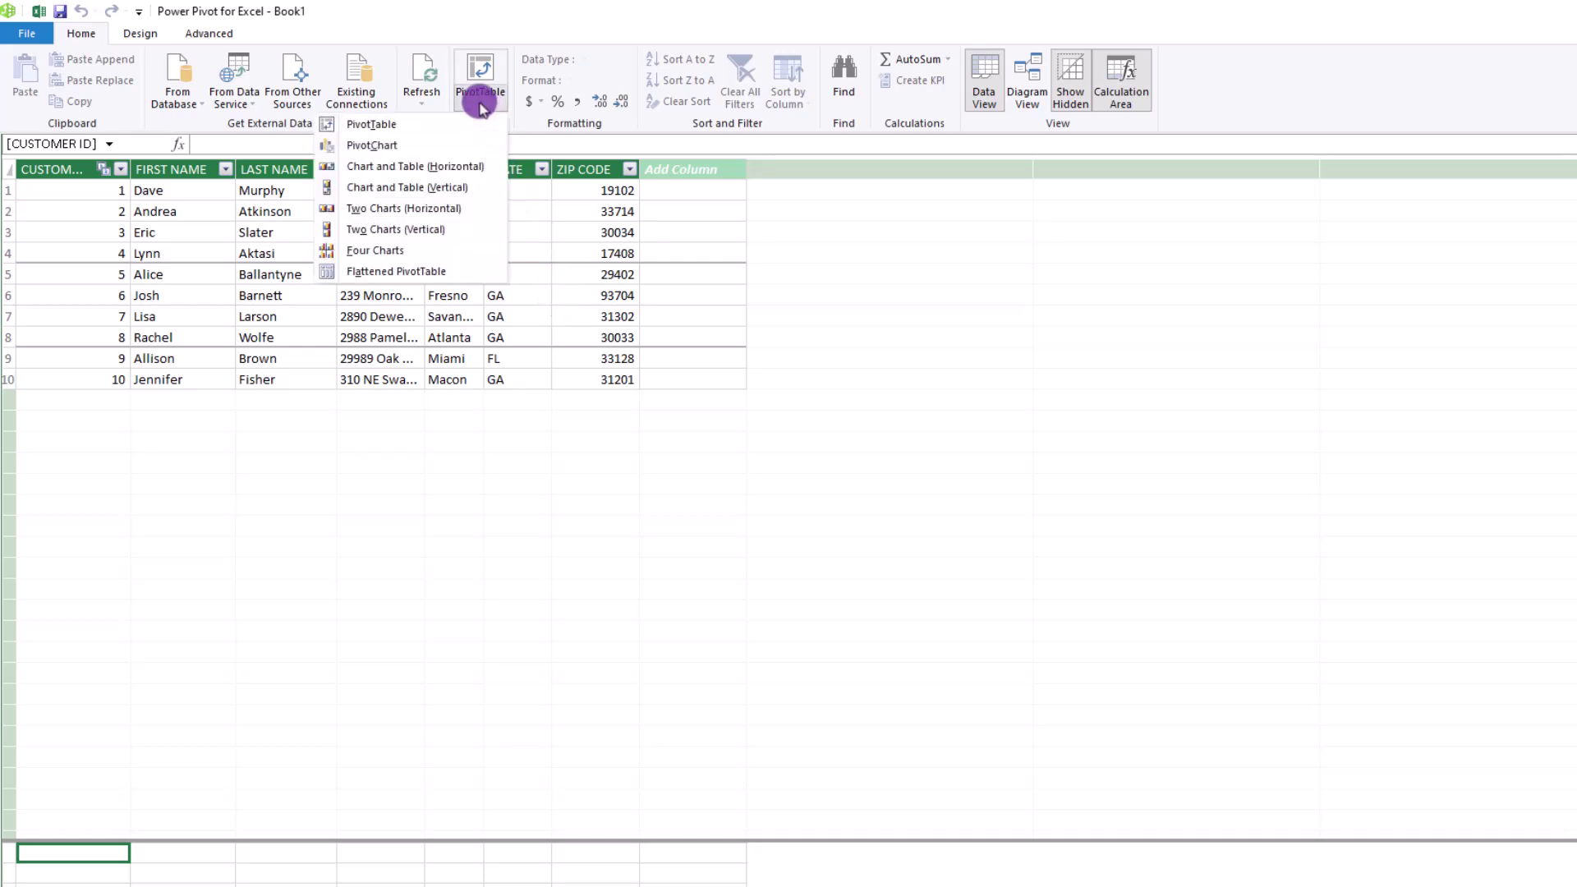
click(382, 123)
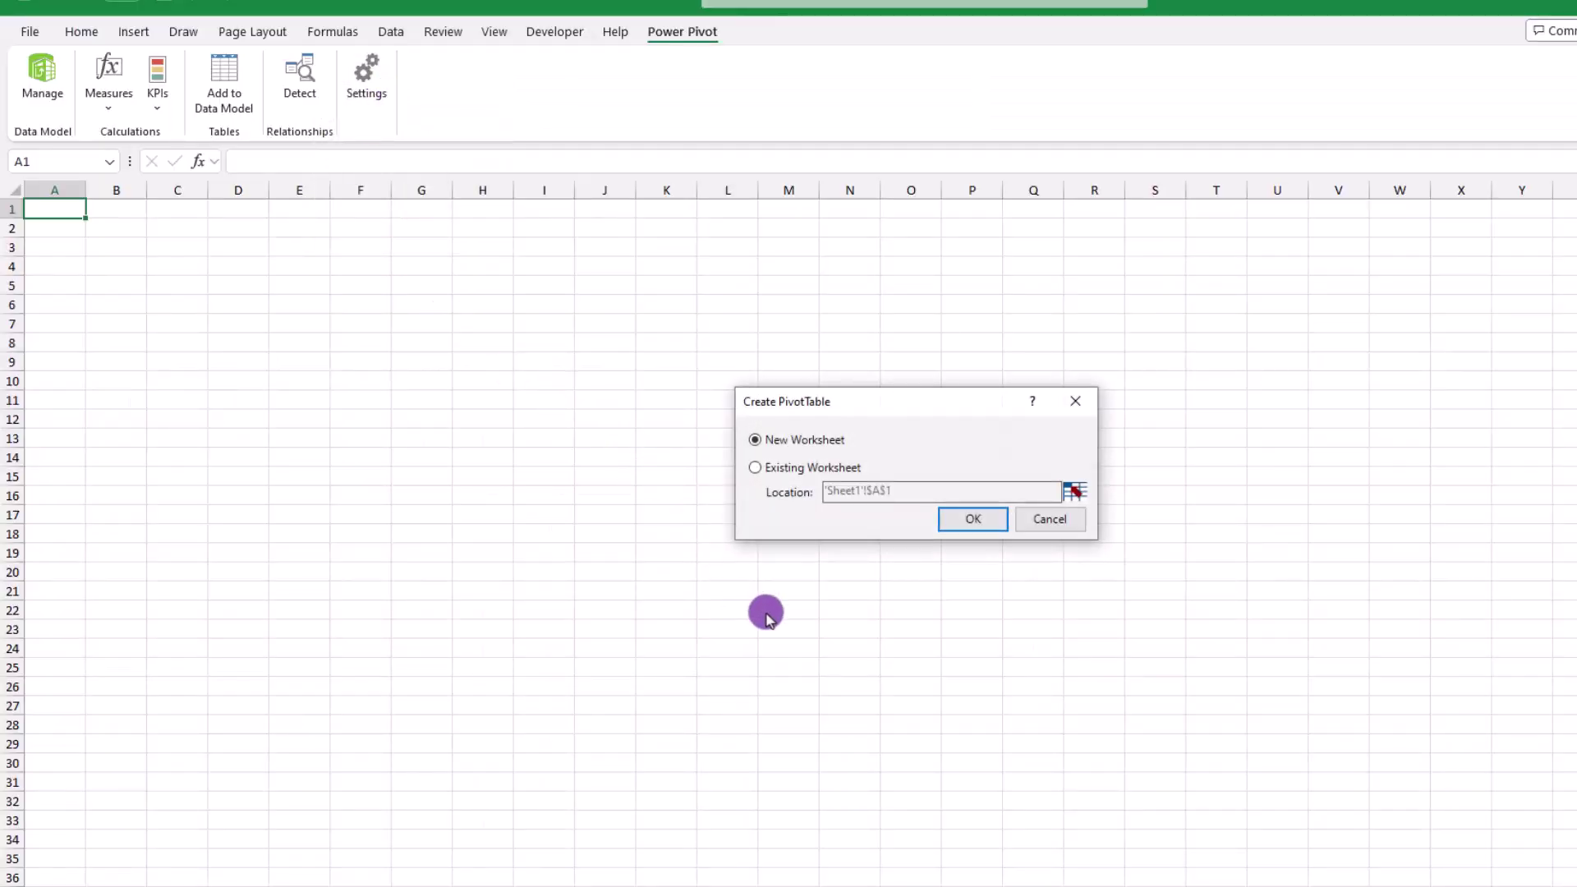
Create the PivotTable on the existing worksheet and expand the Customers and Orders field lists
click(756, 468)
click(972, 519)
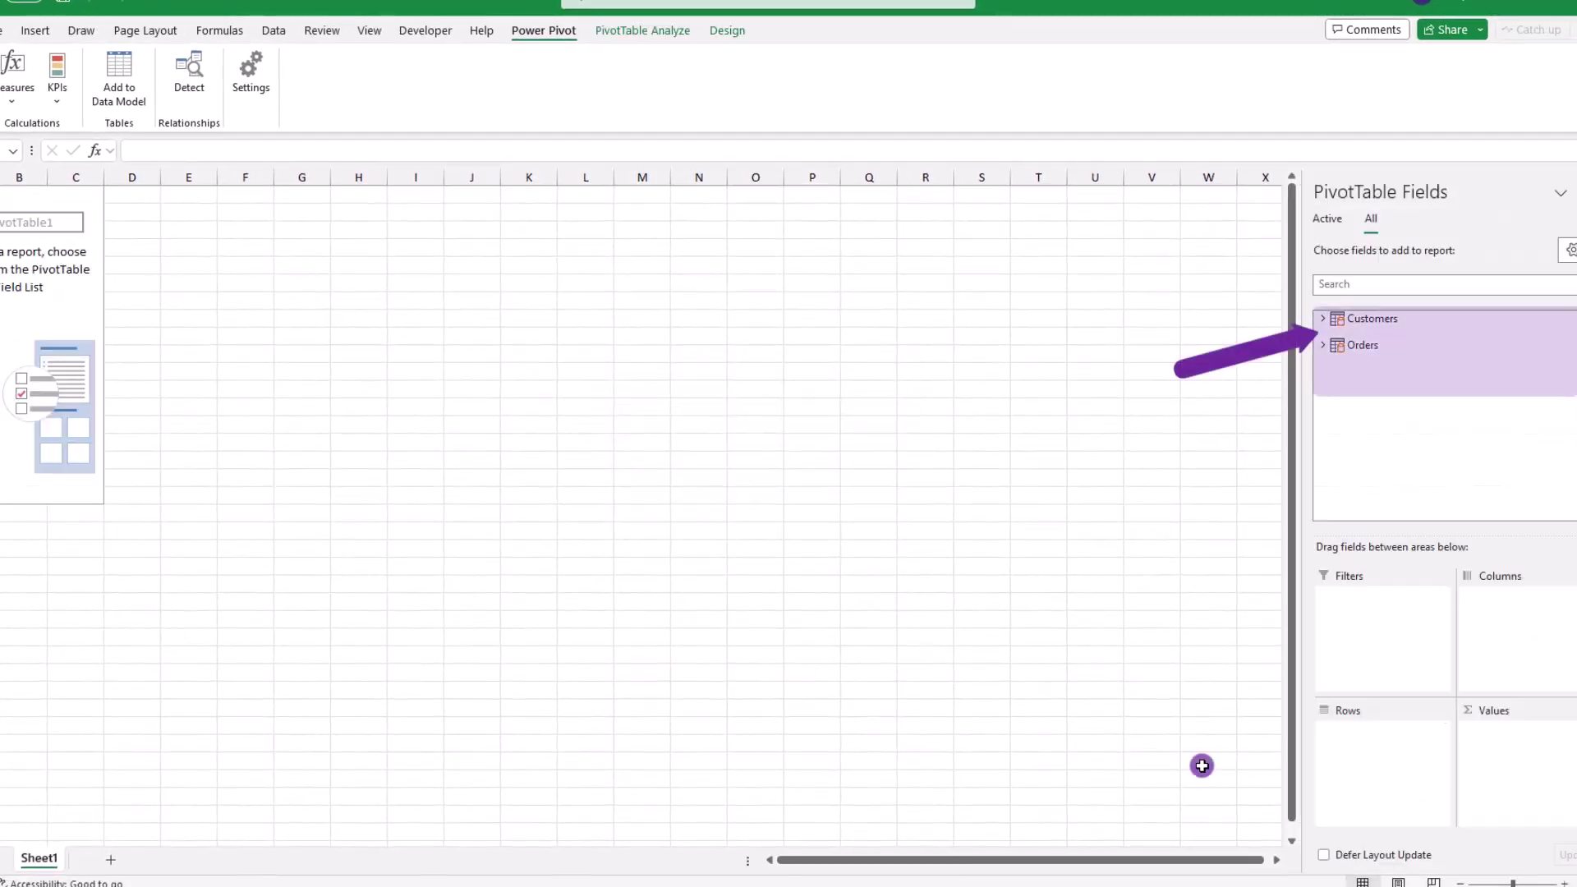
click(1322, 318)
click(1324, 492)
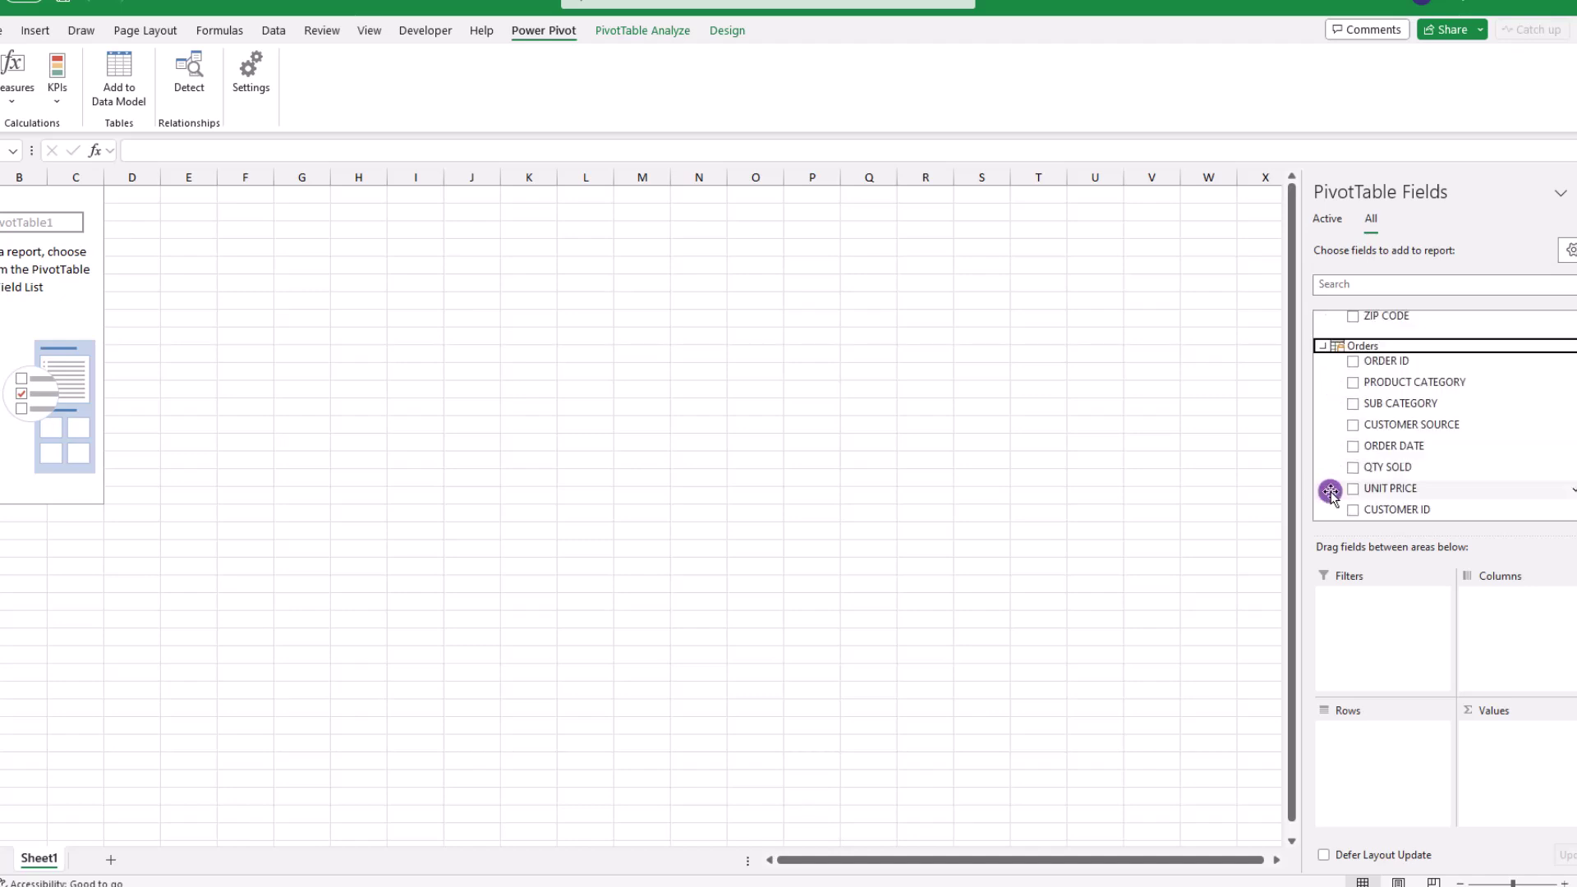
Put PRODUCT CATEGORY then LAST NAME in Rows and Sum of QTY SOLD in Values
scroll(1499, 429, up, 2)
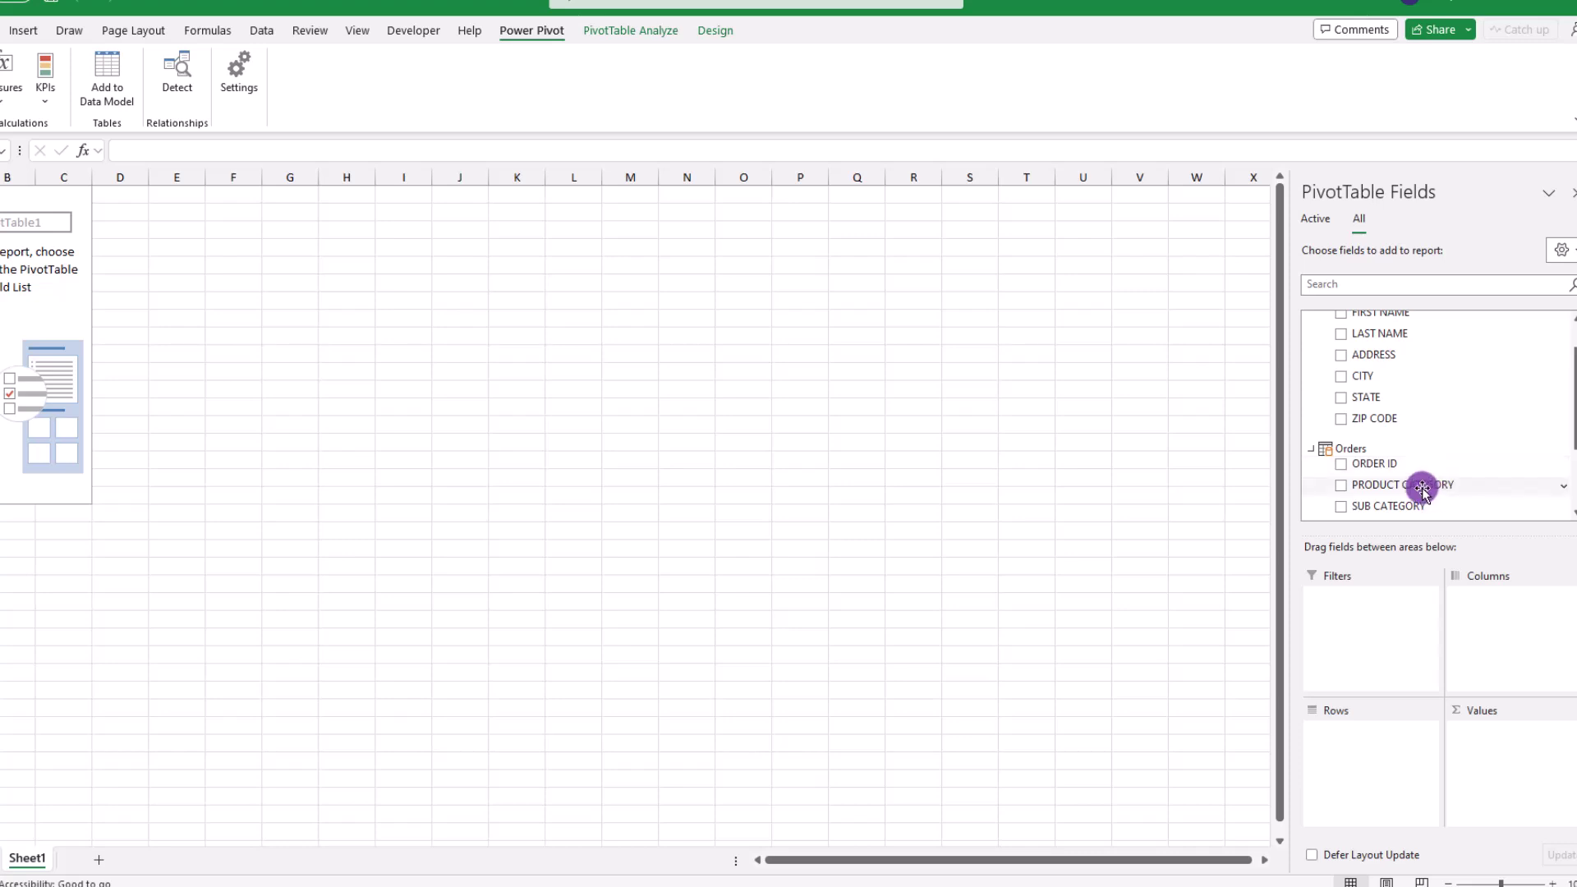
drag(1406, 486, 1368, 744)
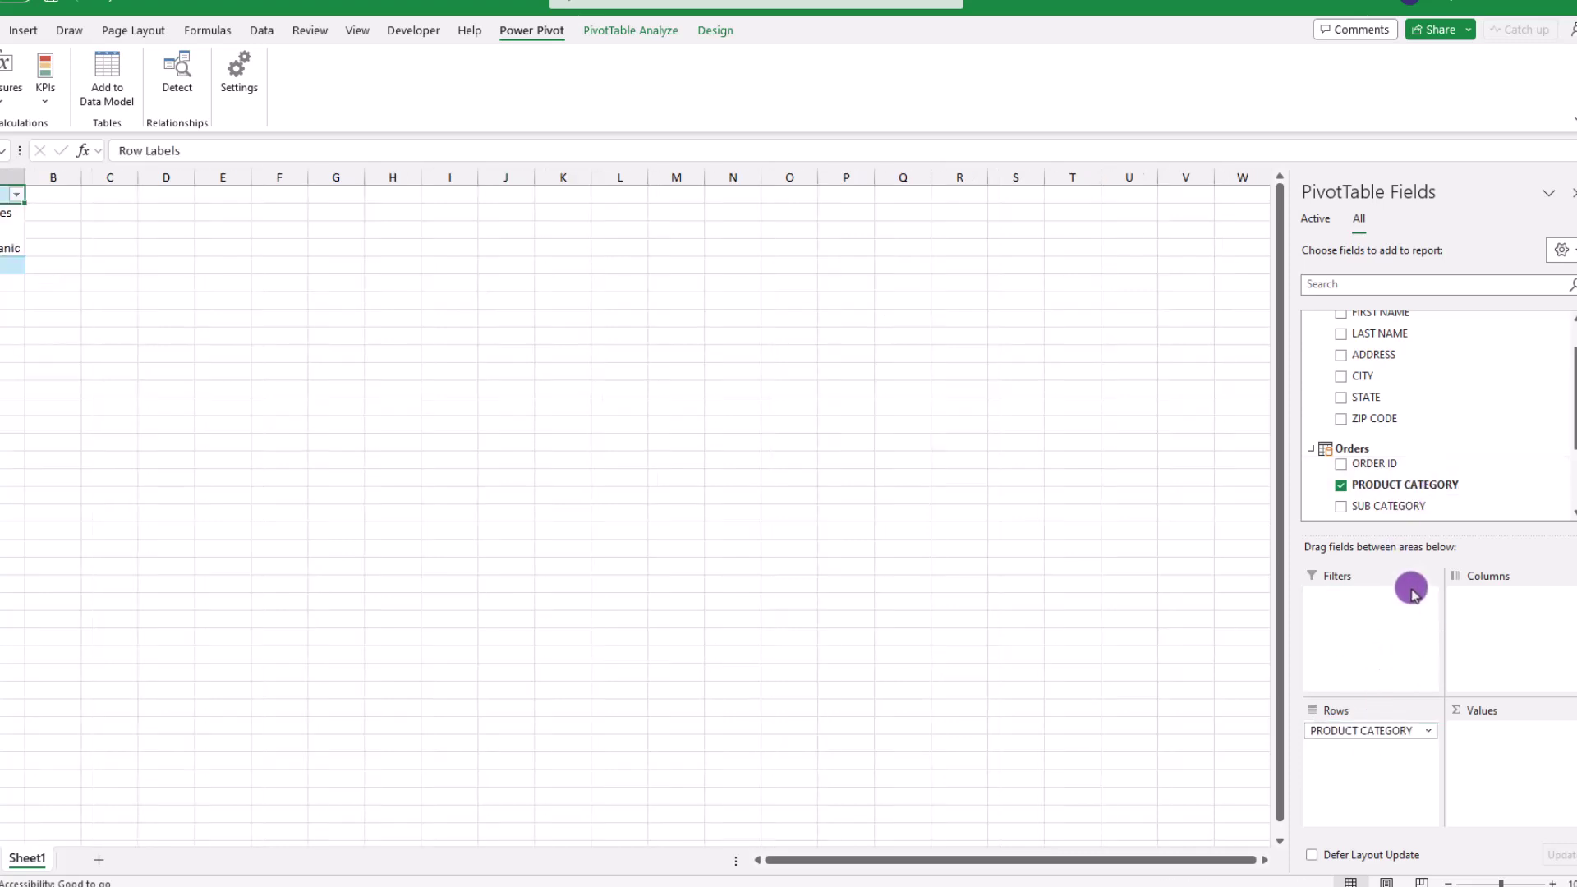
drag(1380, 334, 1382, 749)
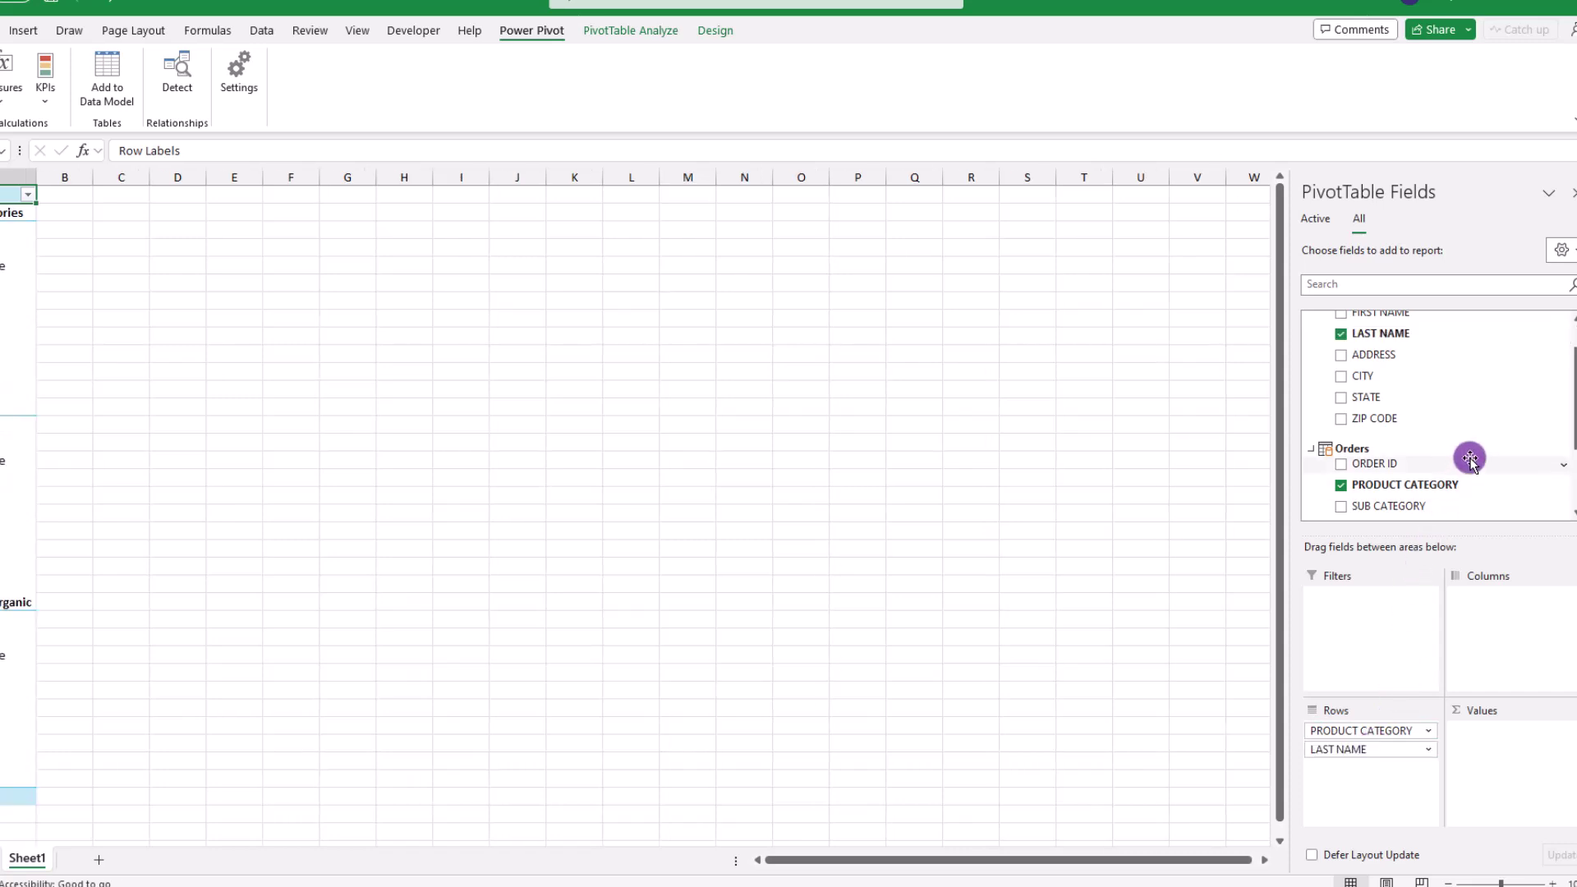
scroll(1466, 459, down, 2)
drag(1378, 485, 1496, 743)
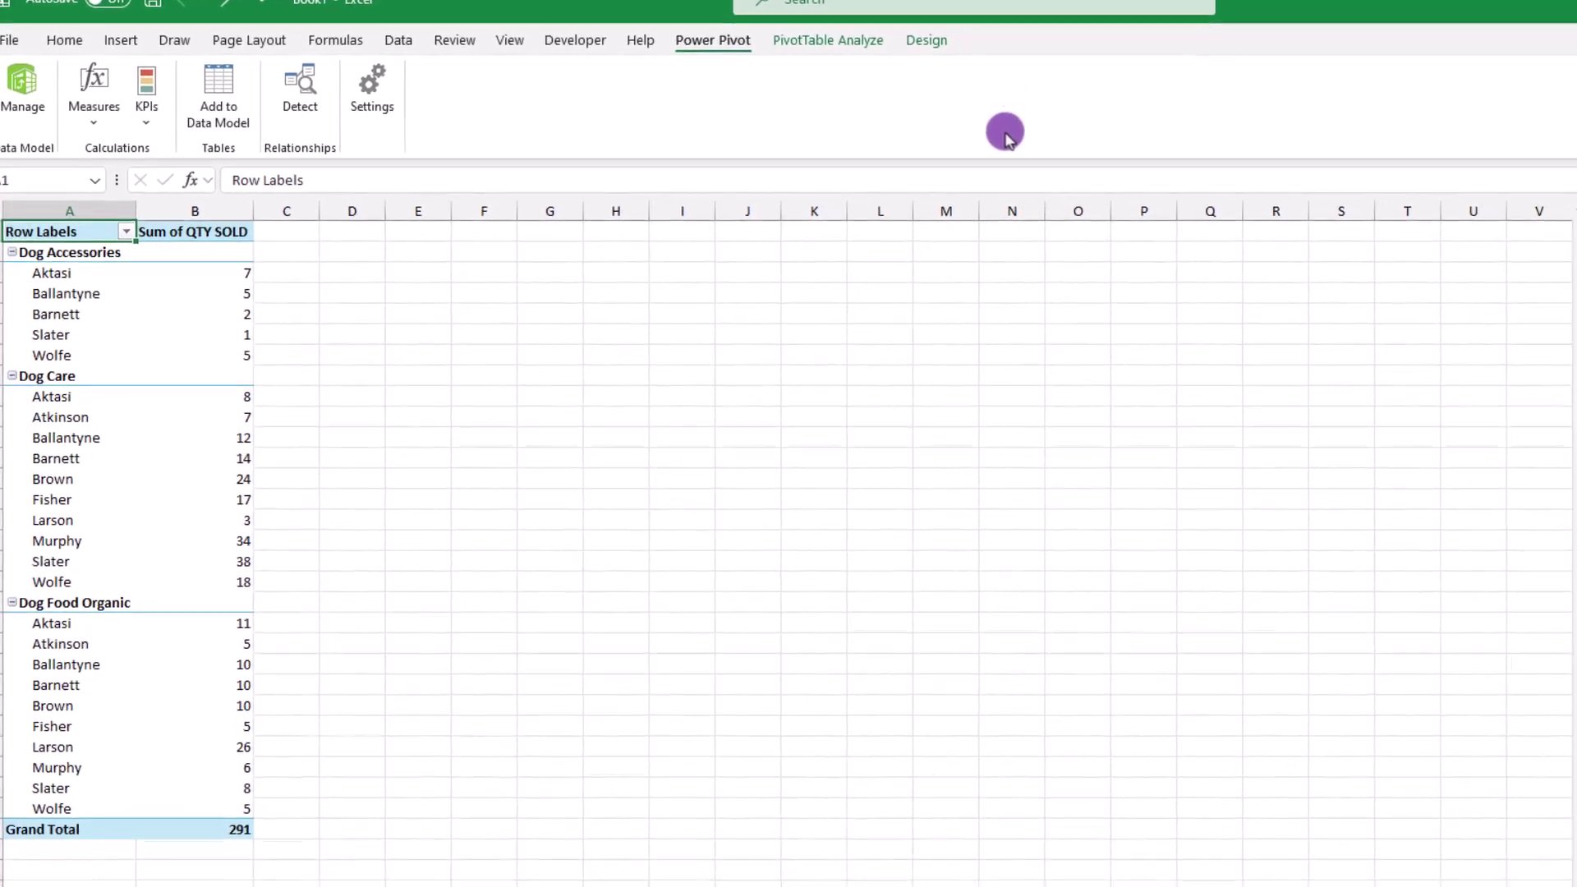
Use Clear > Clear All on the PivotTable Analyze tab to empty PivotTable1
click(761, 36)
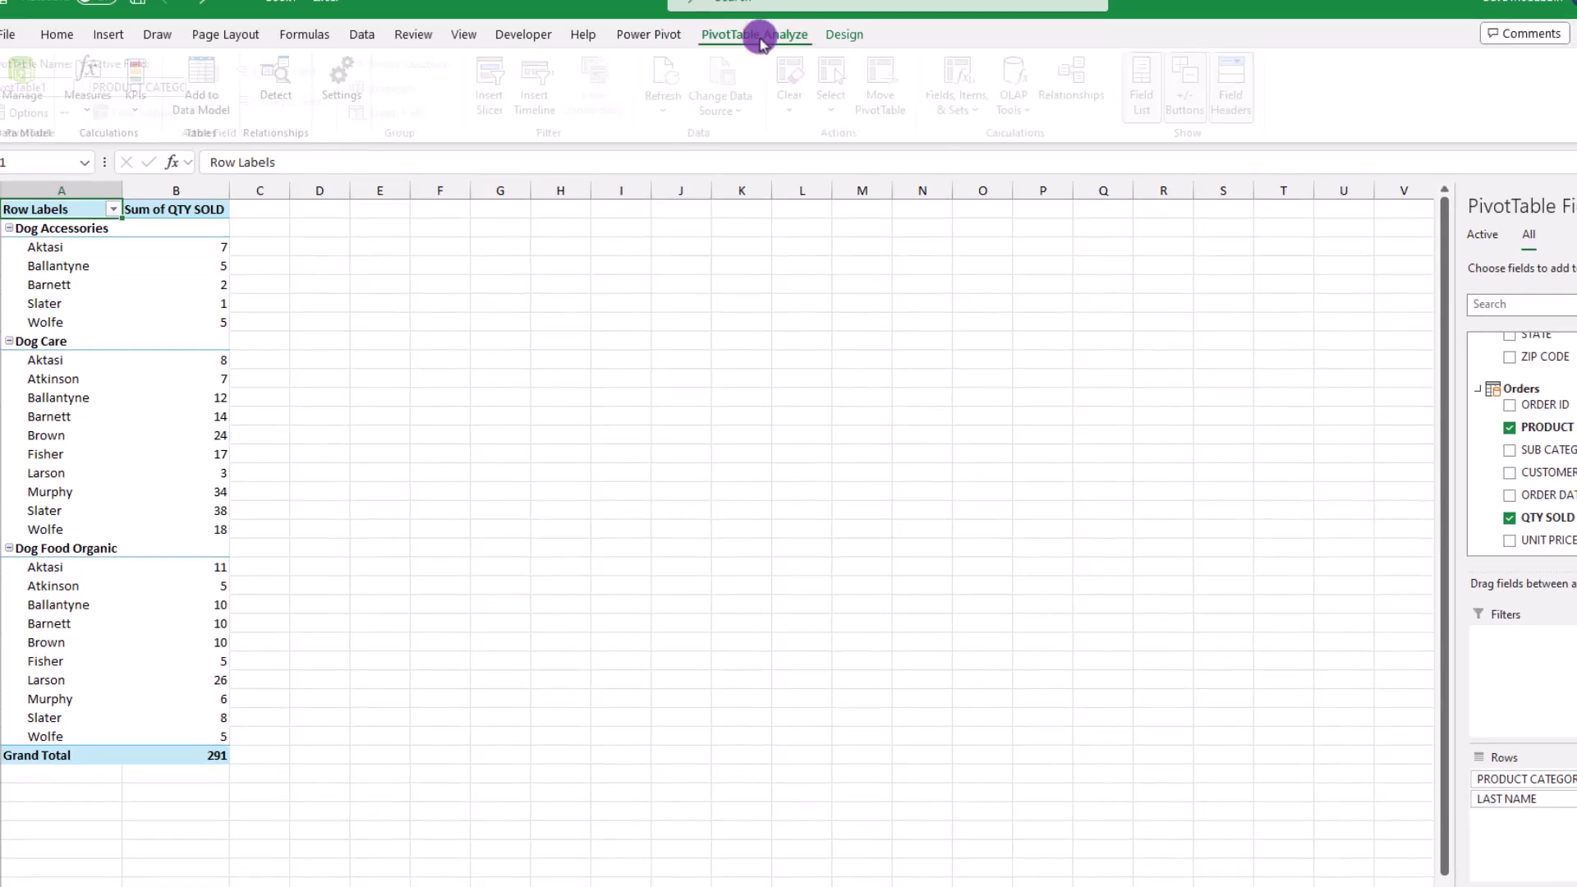
click(797, 127)
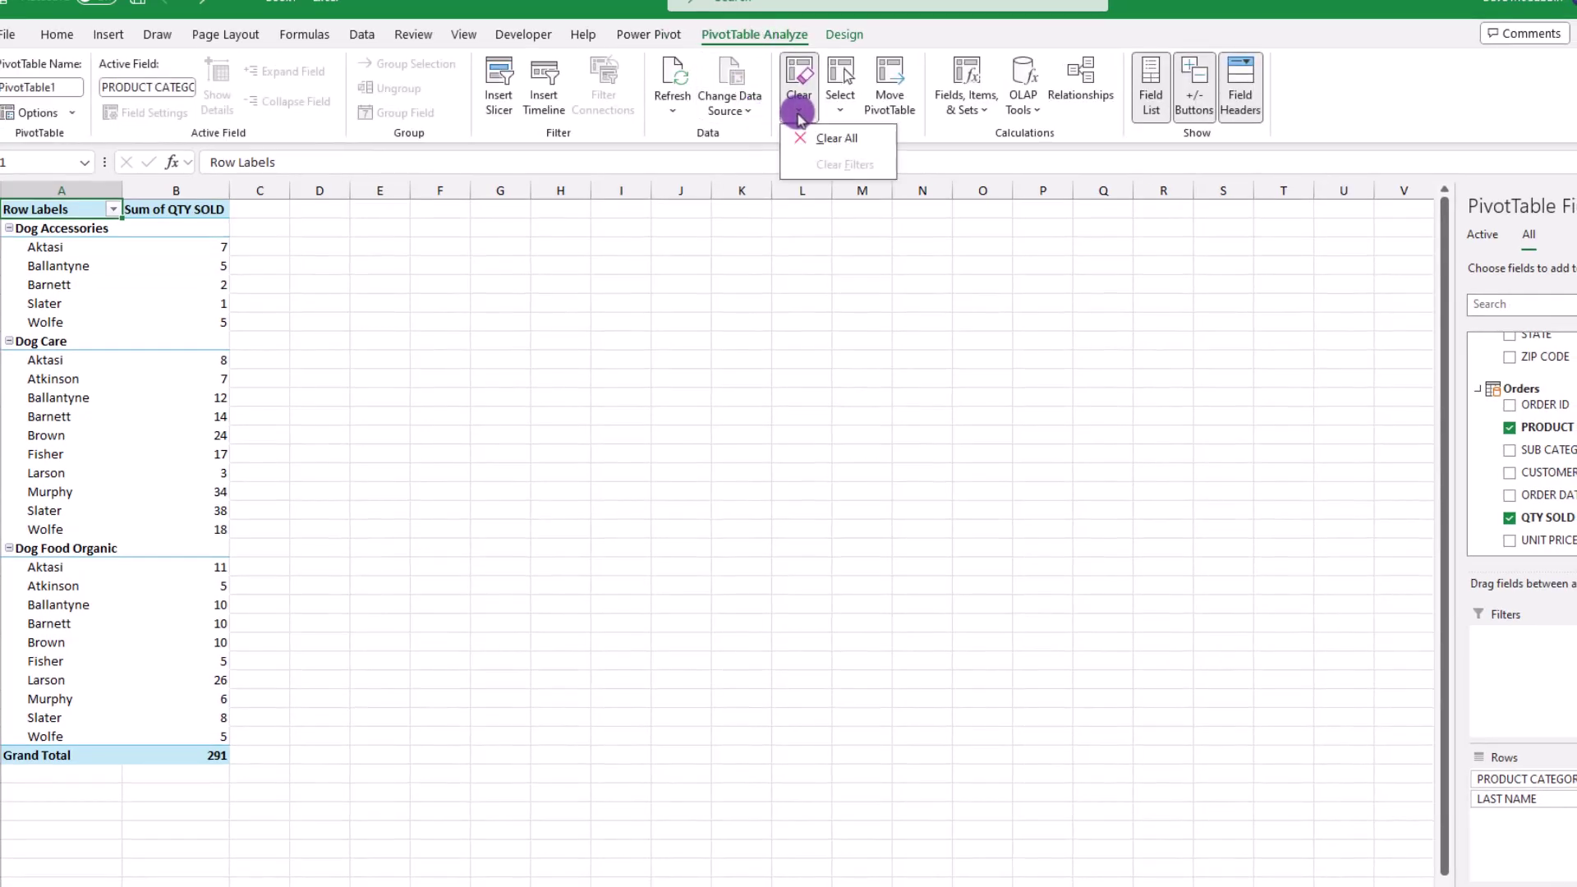
click(824, 148)
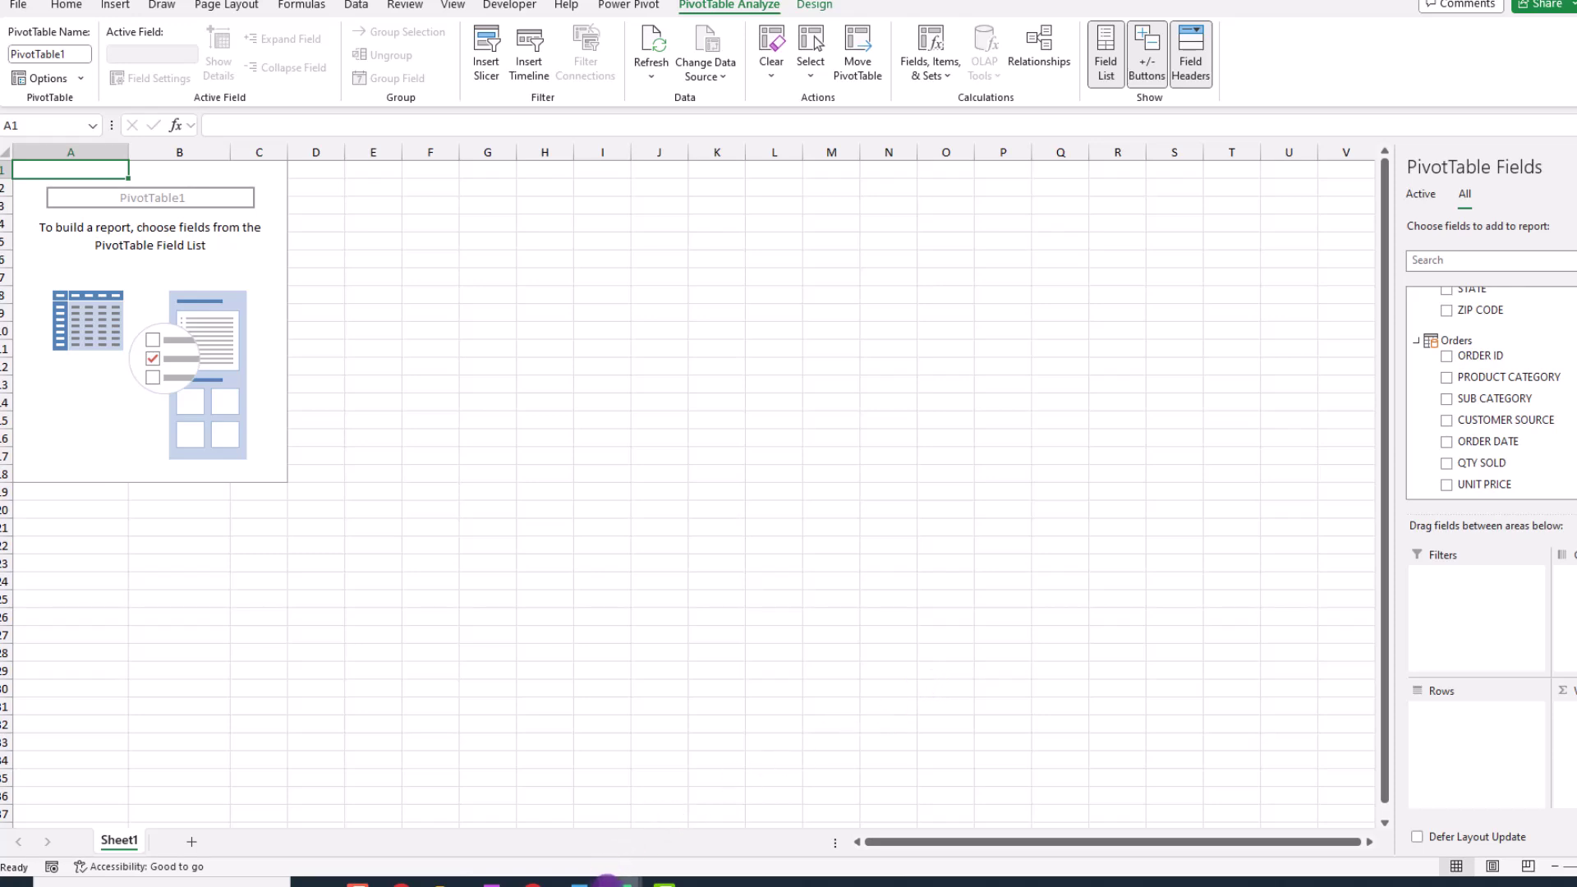
click(622, 882)
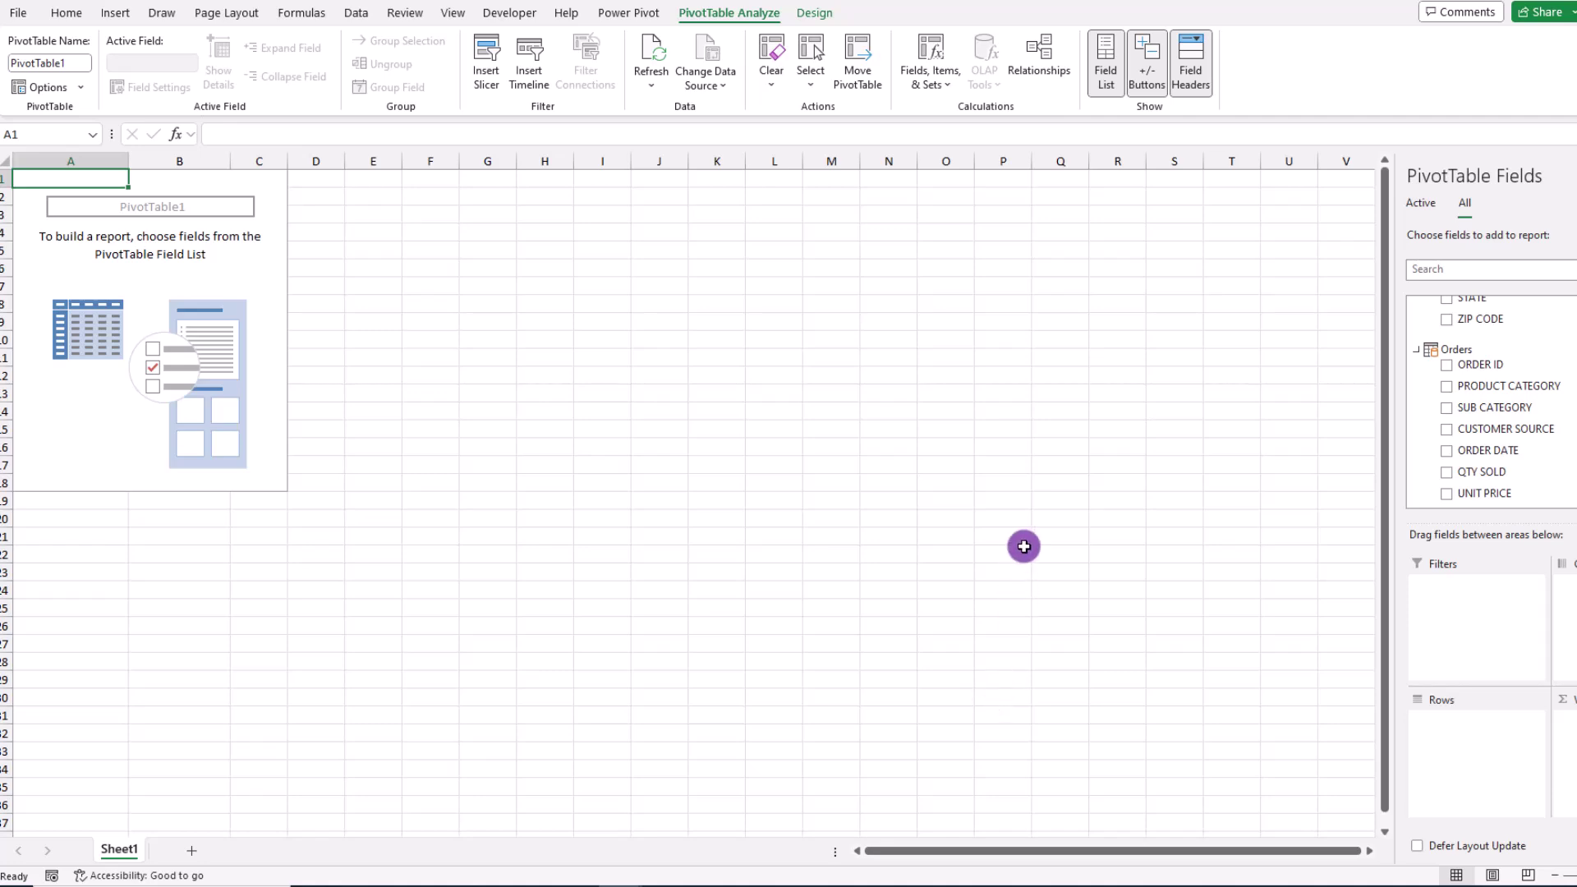
Open Power Pivot's Manage window to show the Customers table
click(642, 14)
click(31, 56)
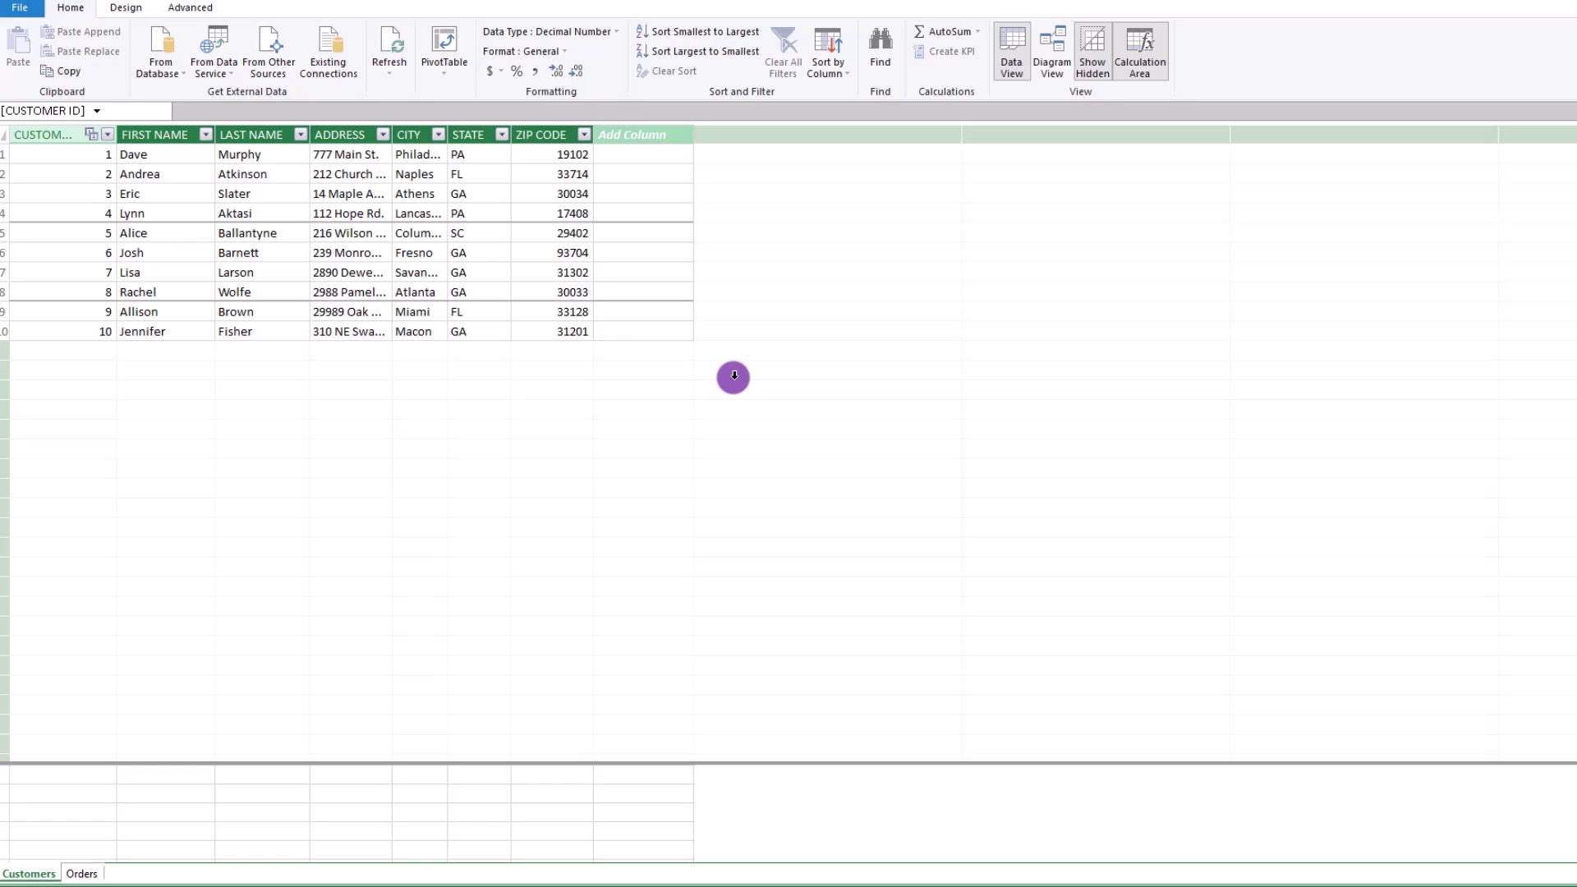
In Orders, add a calculated column =Orders[QTY SOLD]*Orders[UNIT PRICE]
click(83, 874)
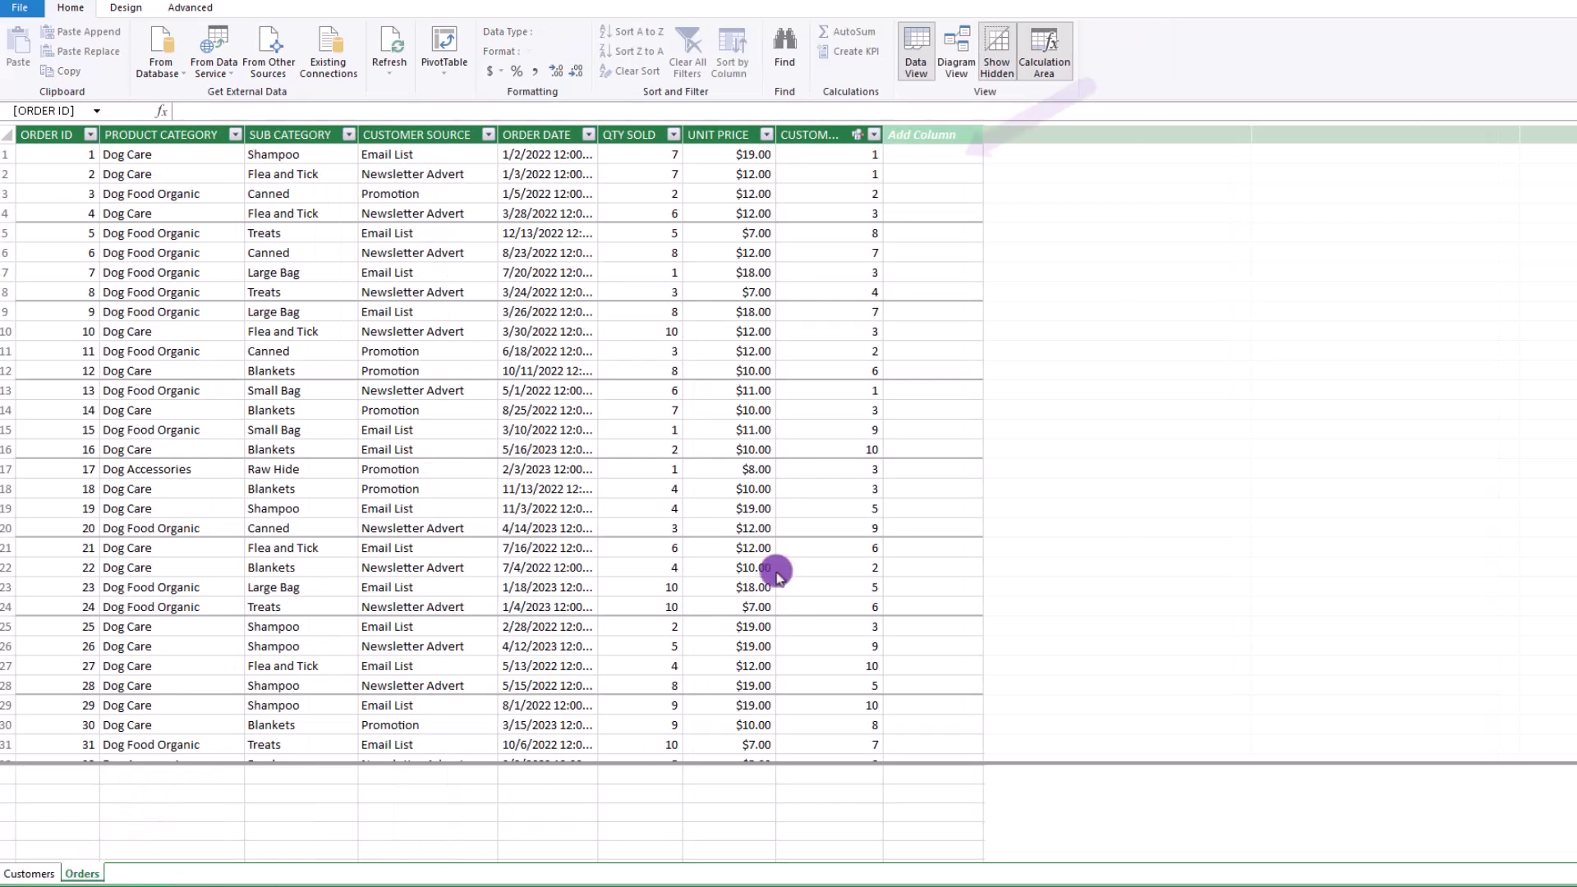
click(920, 154)
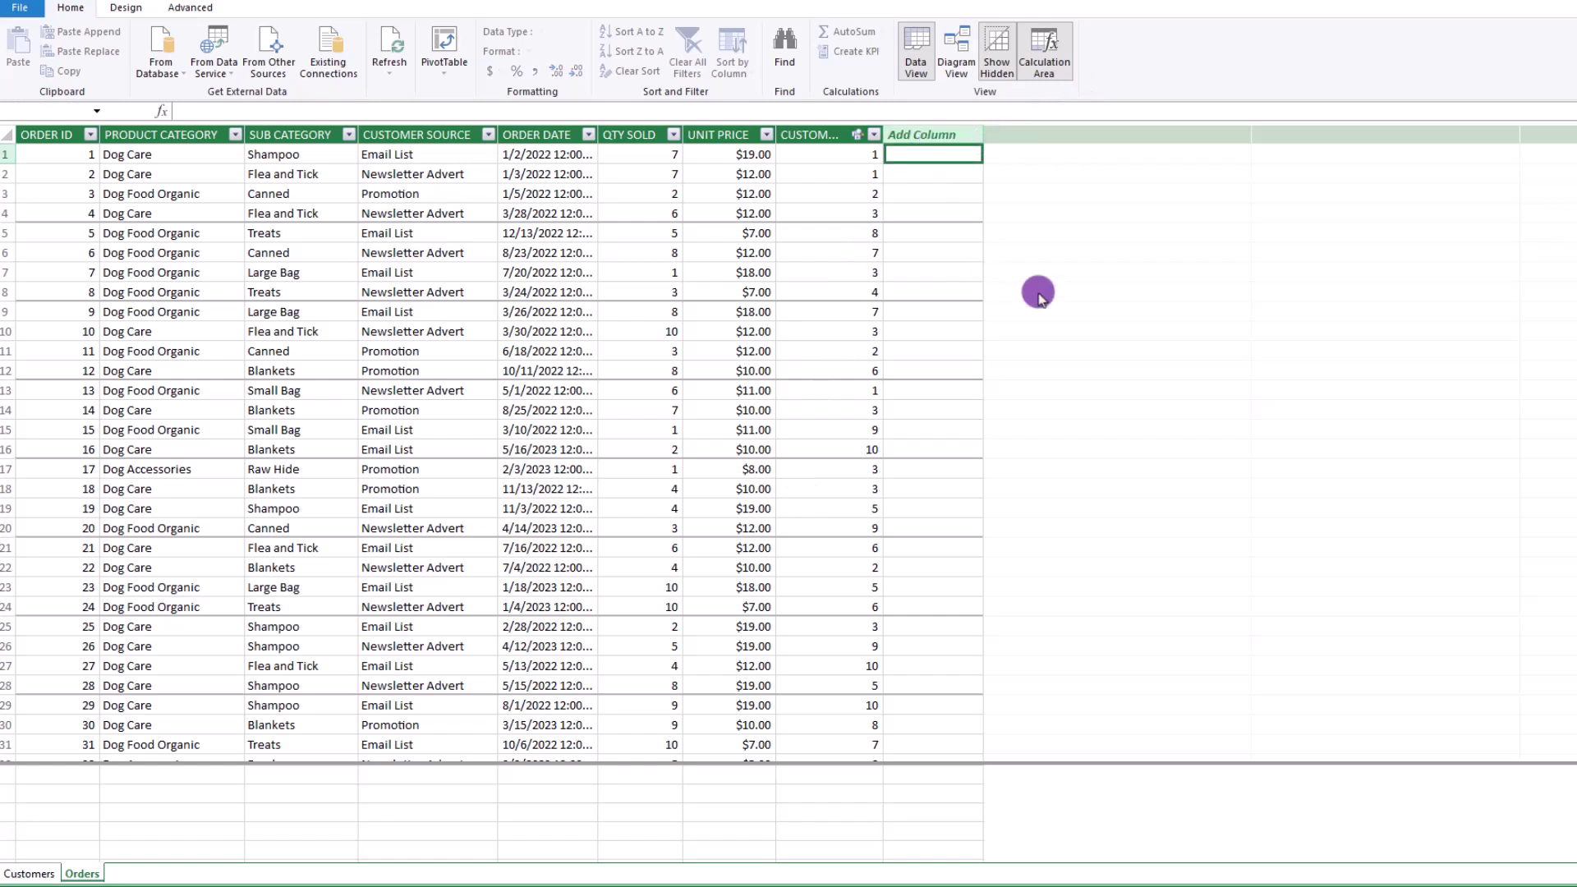
text(=)
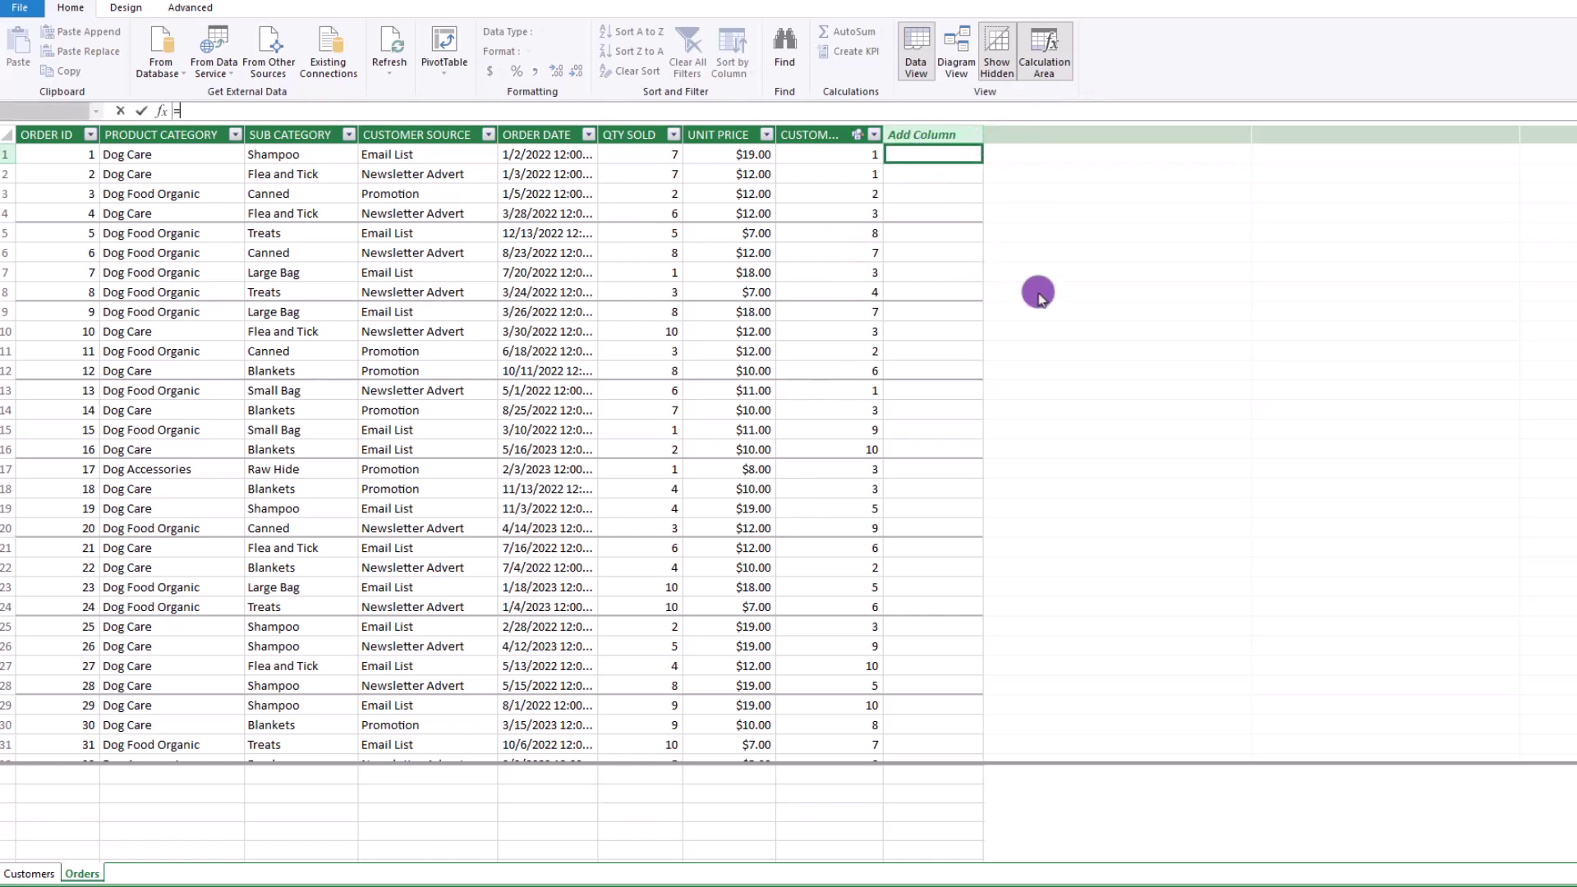
click(650, 155)
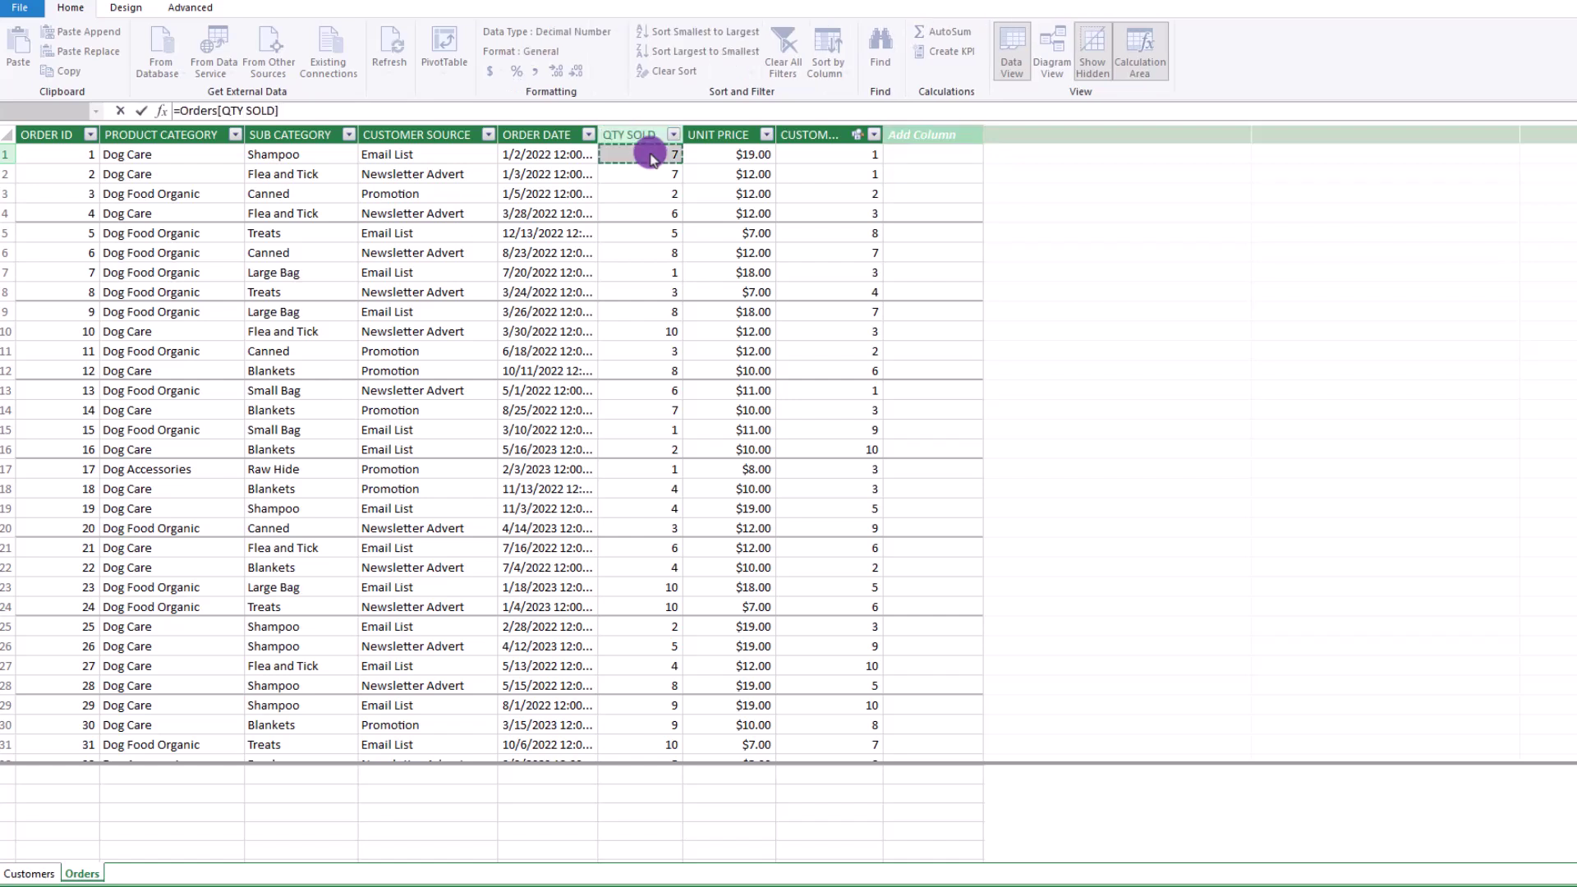
text(*)
click(751, 156)
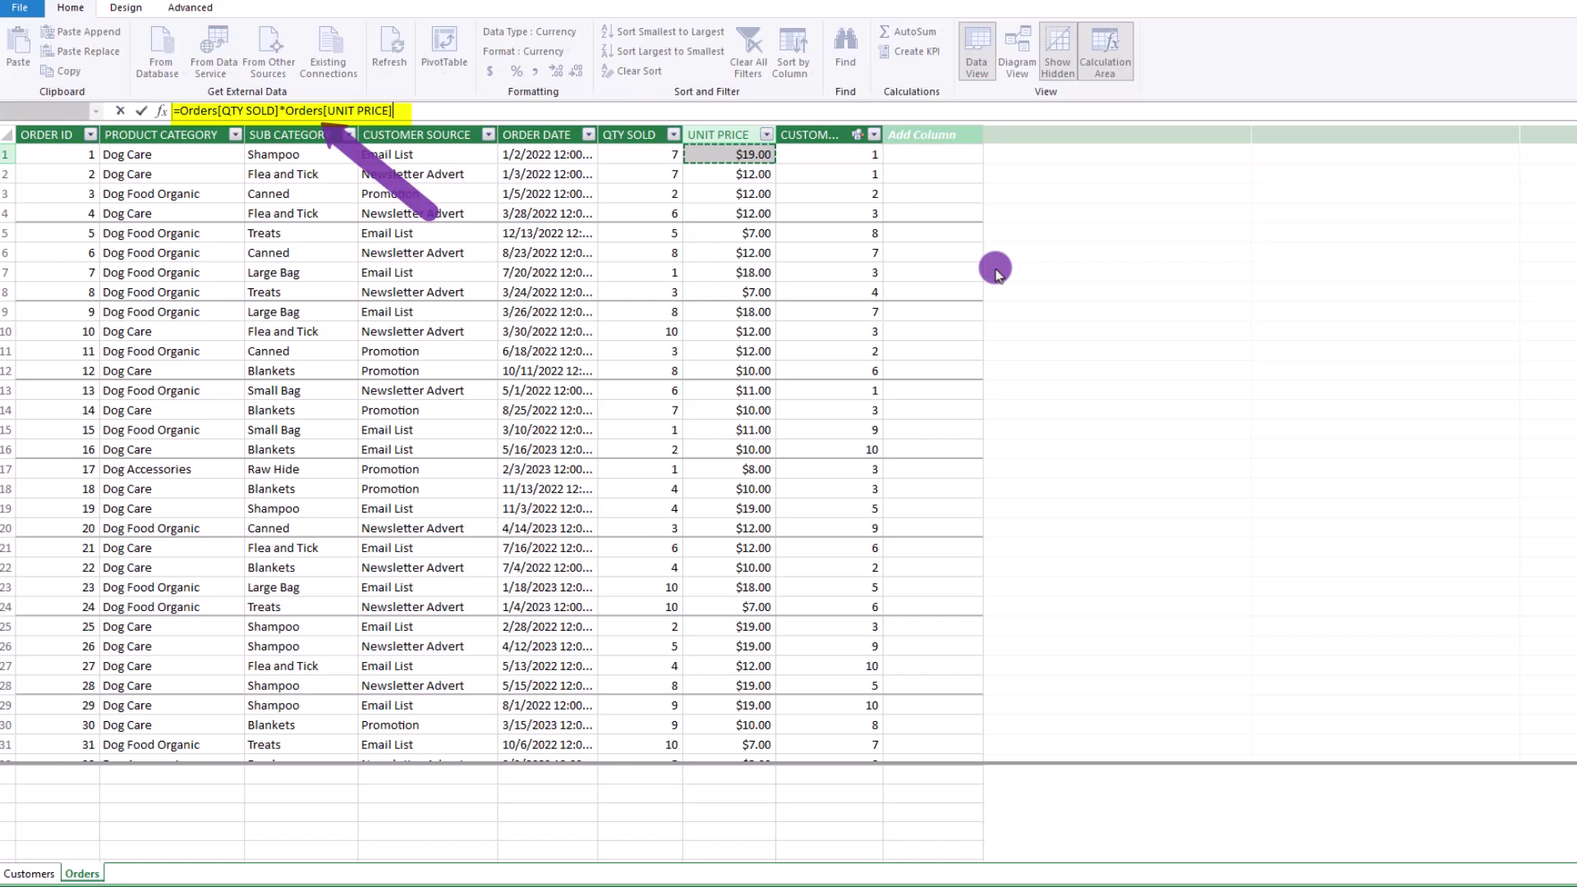
key(Return)
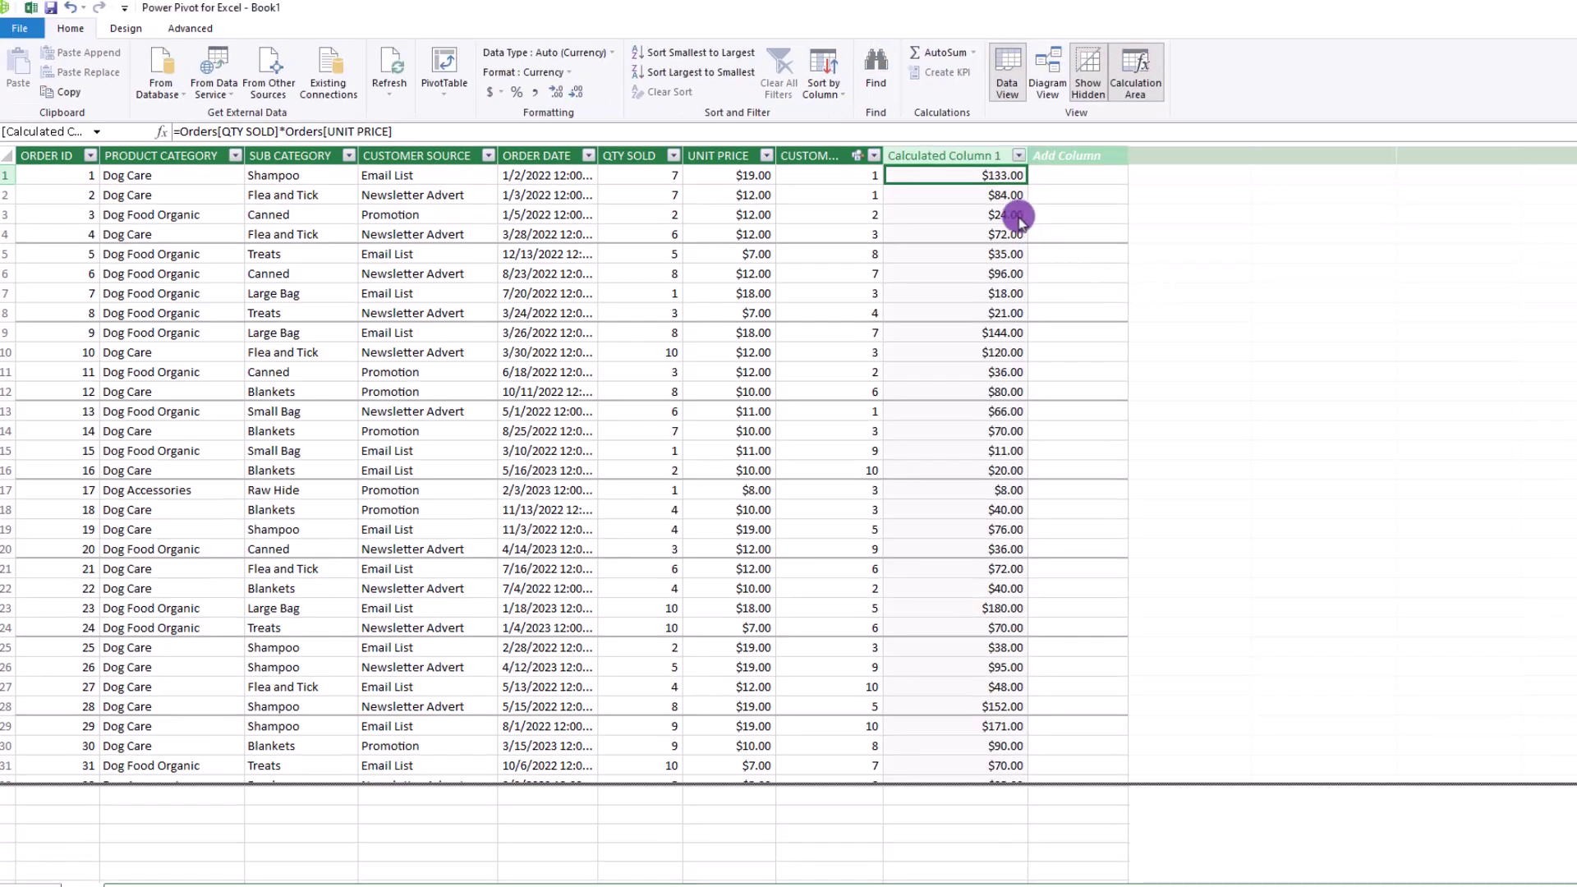
Rename the new calculated column to Sales
click(960, 156)
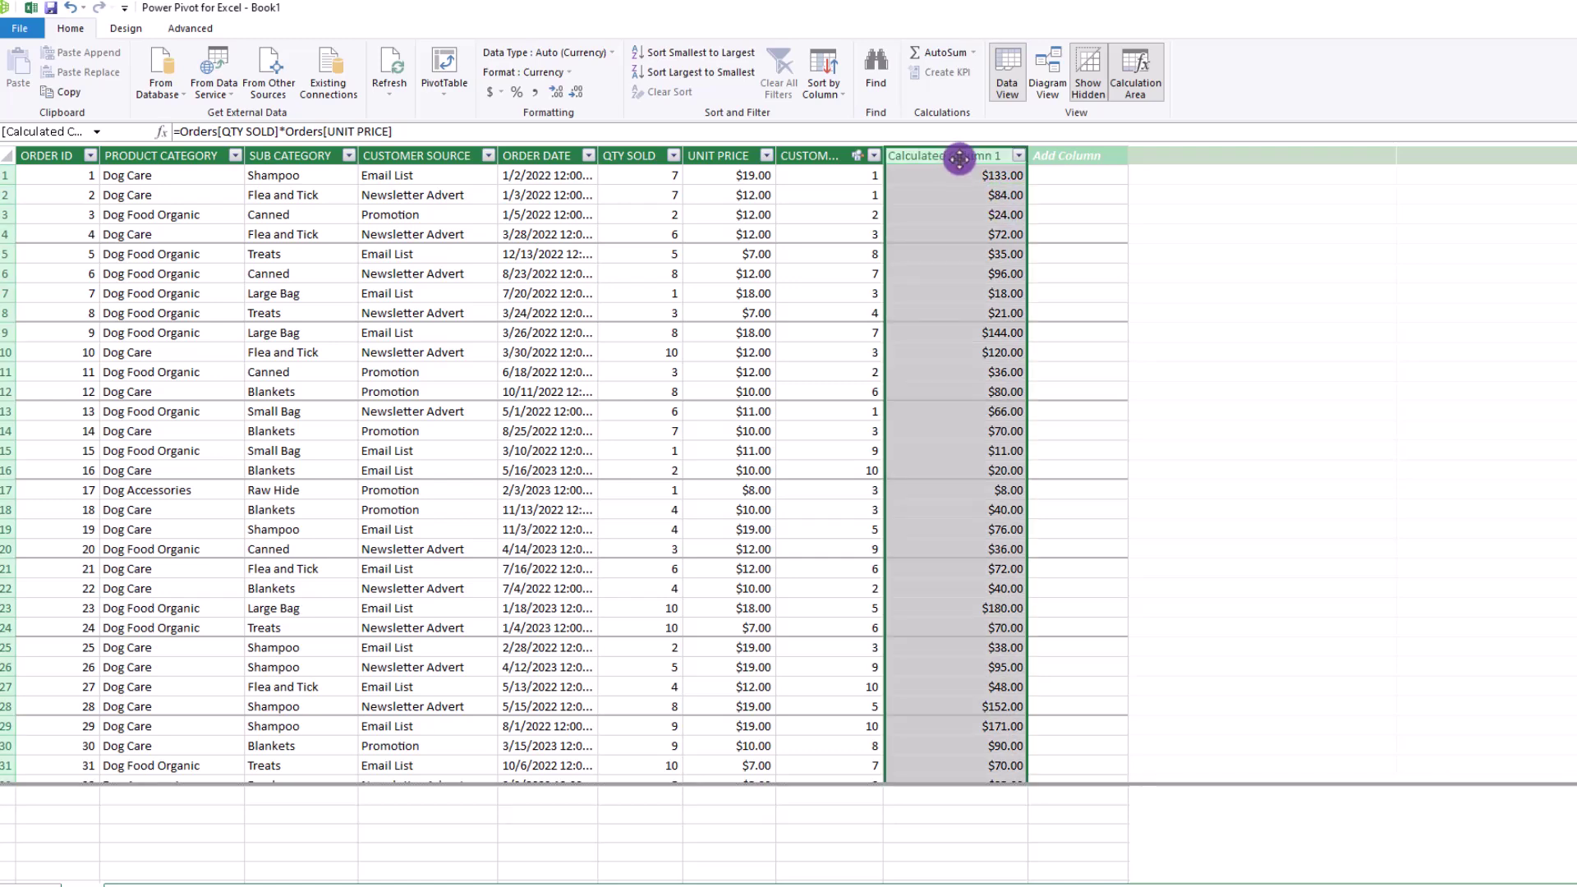
double_click(961, 156)
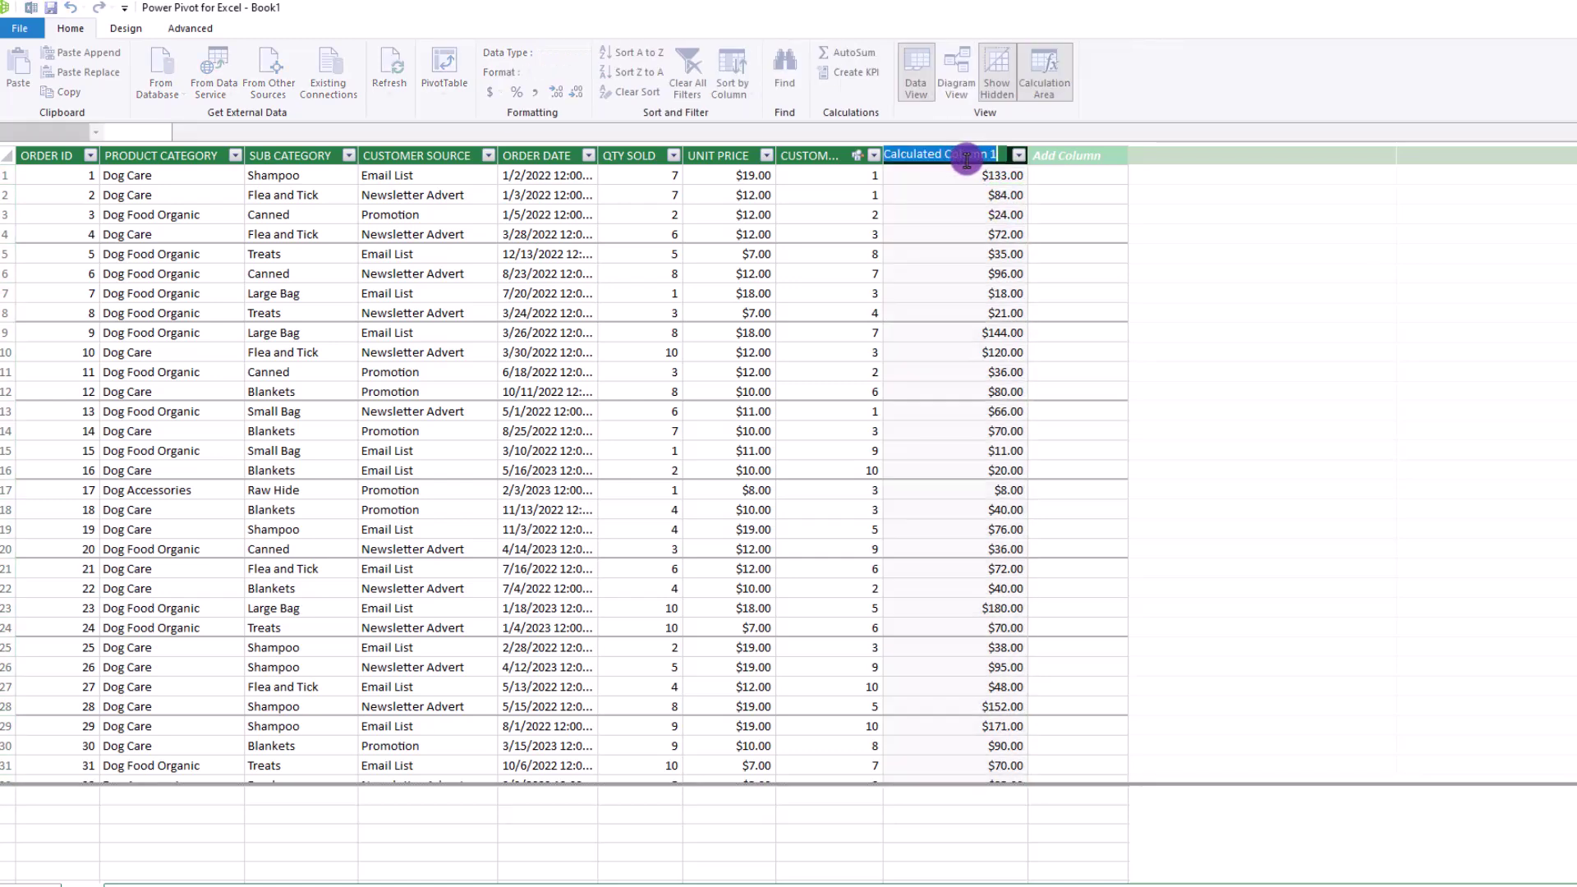
text(Sales)
key(Return)
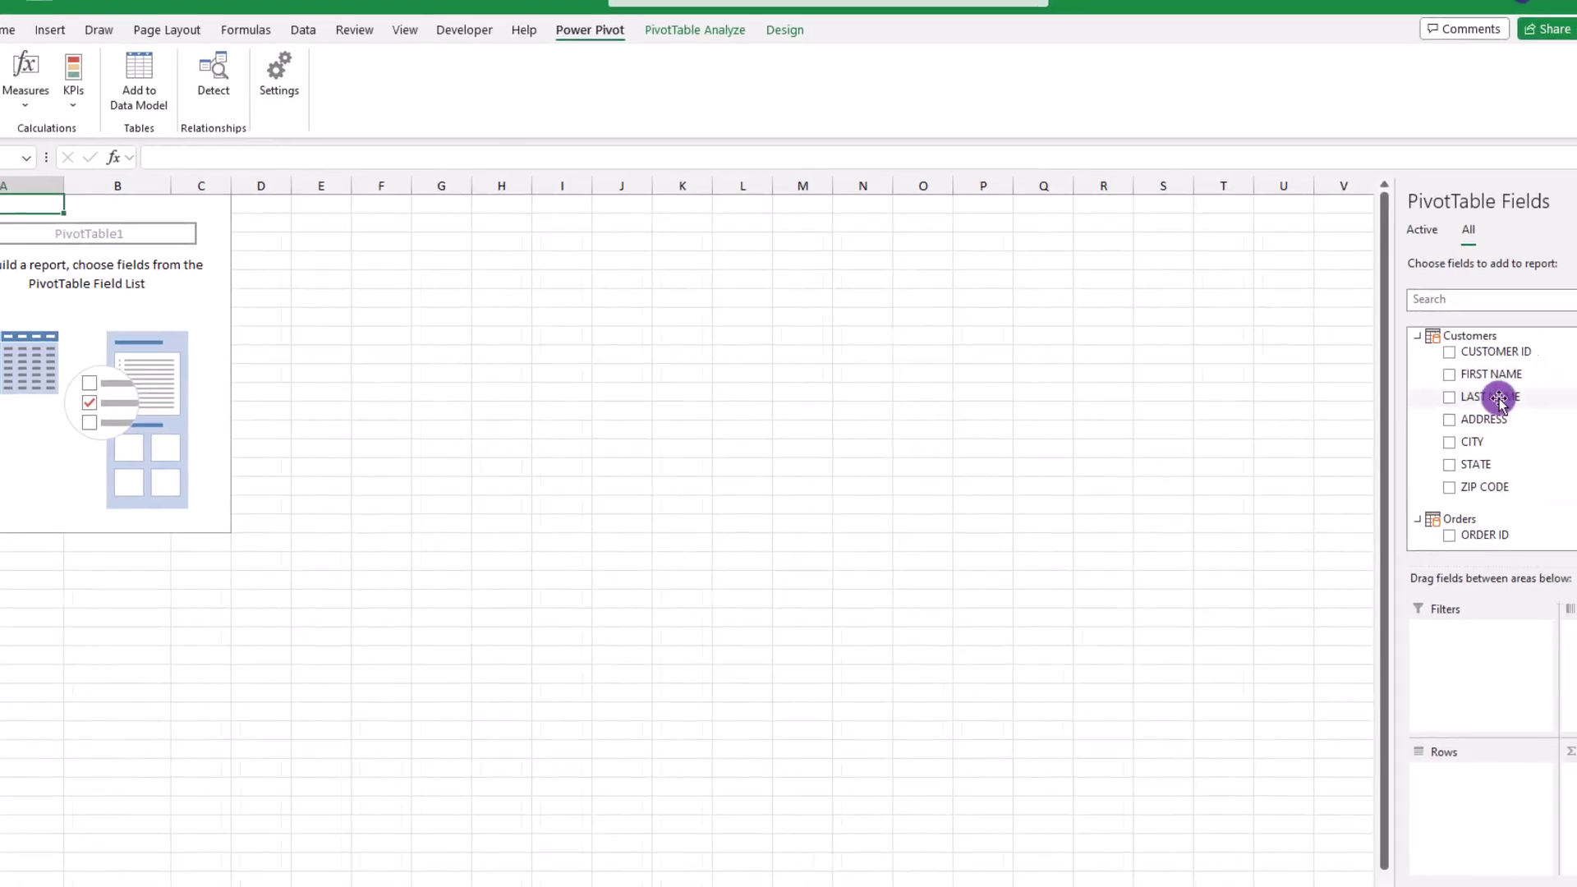
Put PRODUCT CATEGORY and LAST NAME in Rows and Sales in Values, totaling $3,539.00
scroll(1573, 400, down, 3)
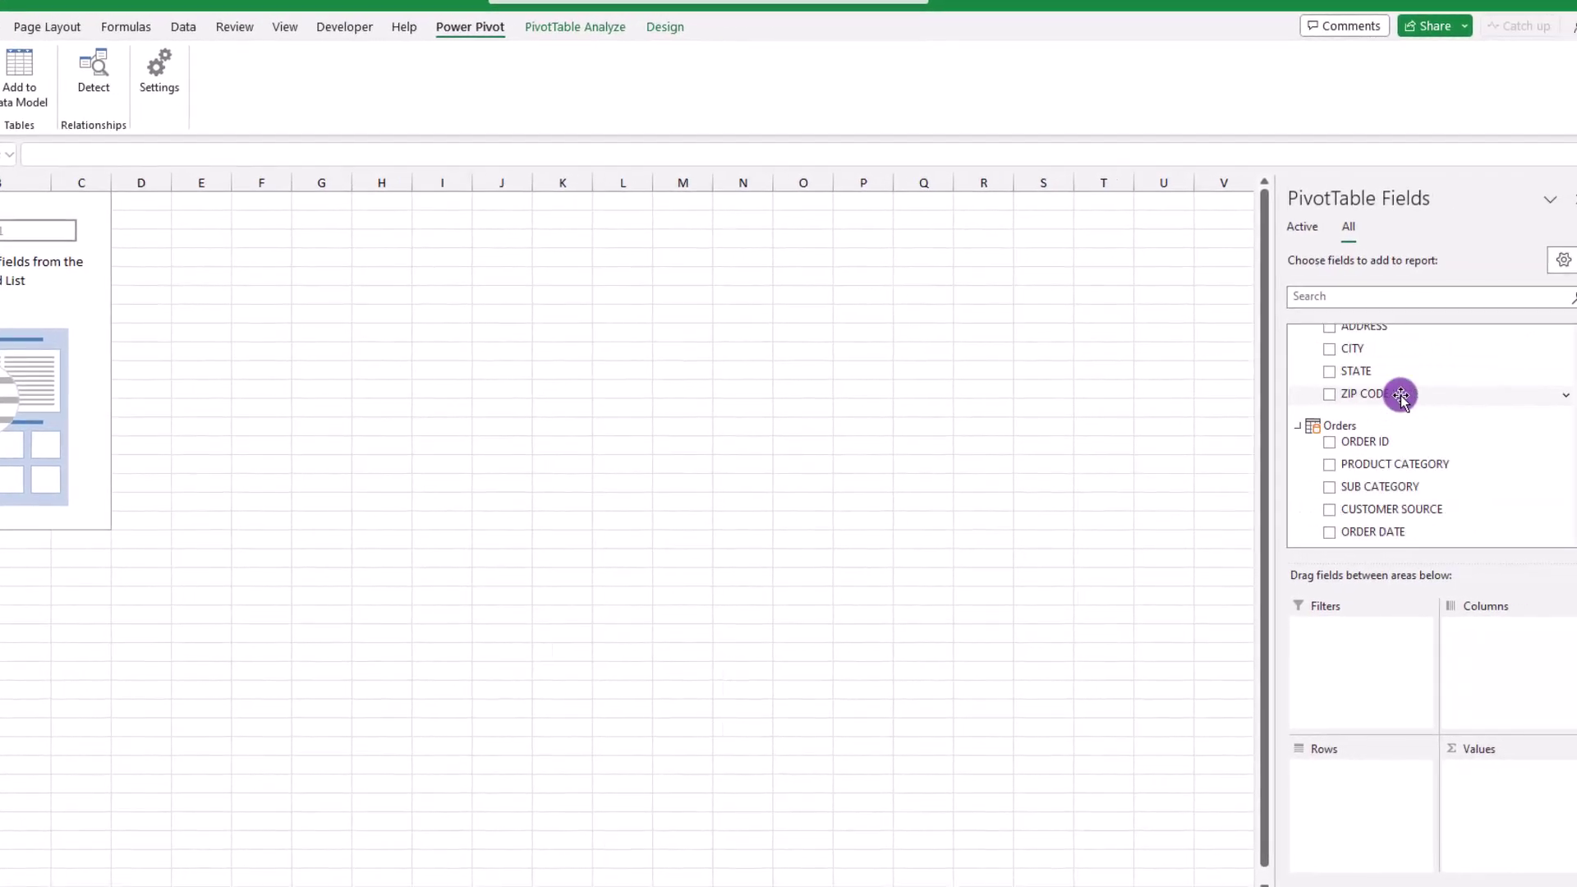
scroll(1401, 396, down, 2)
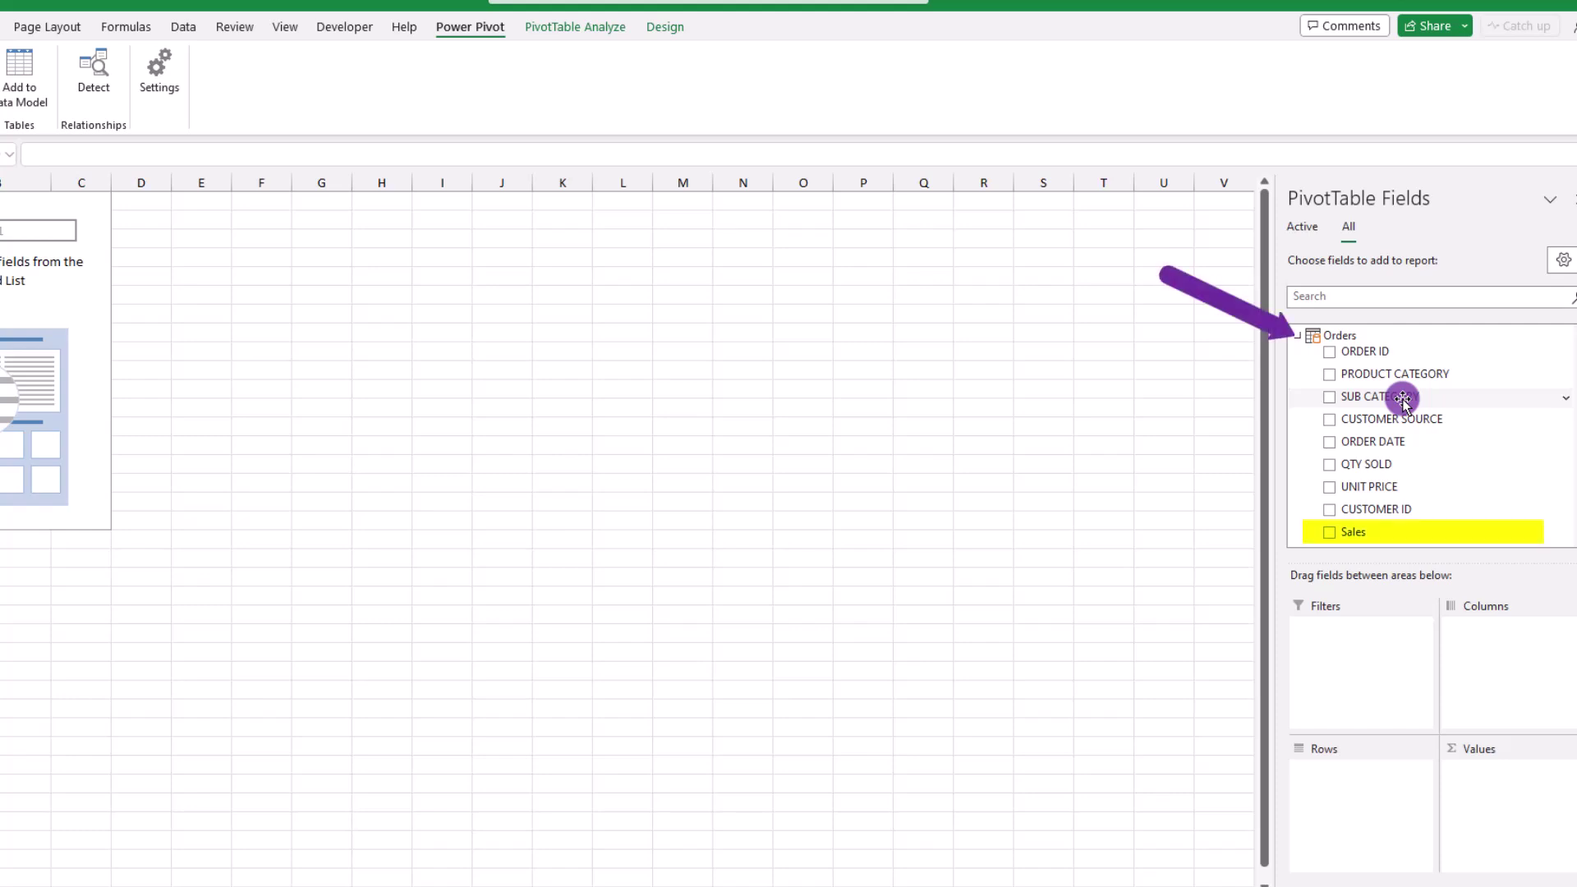
scroll(1402, 399, up, 3)
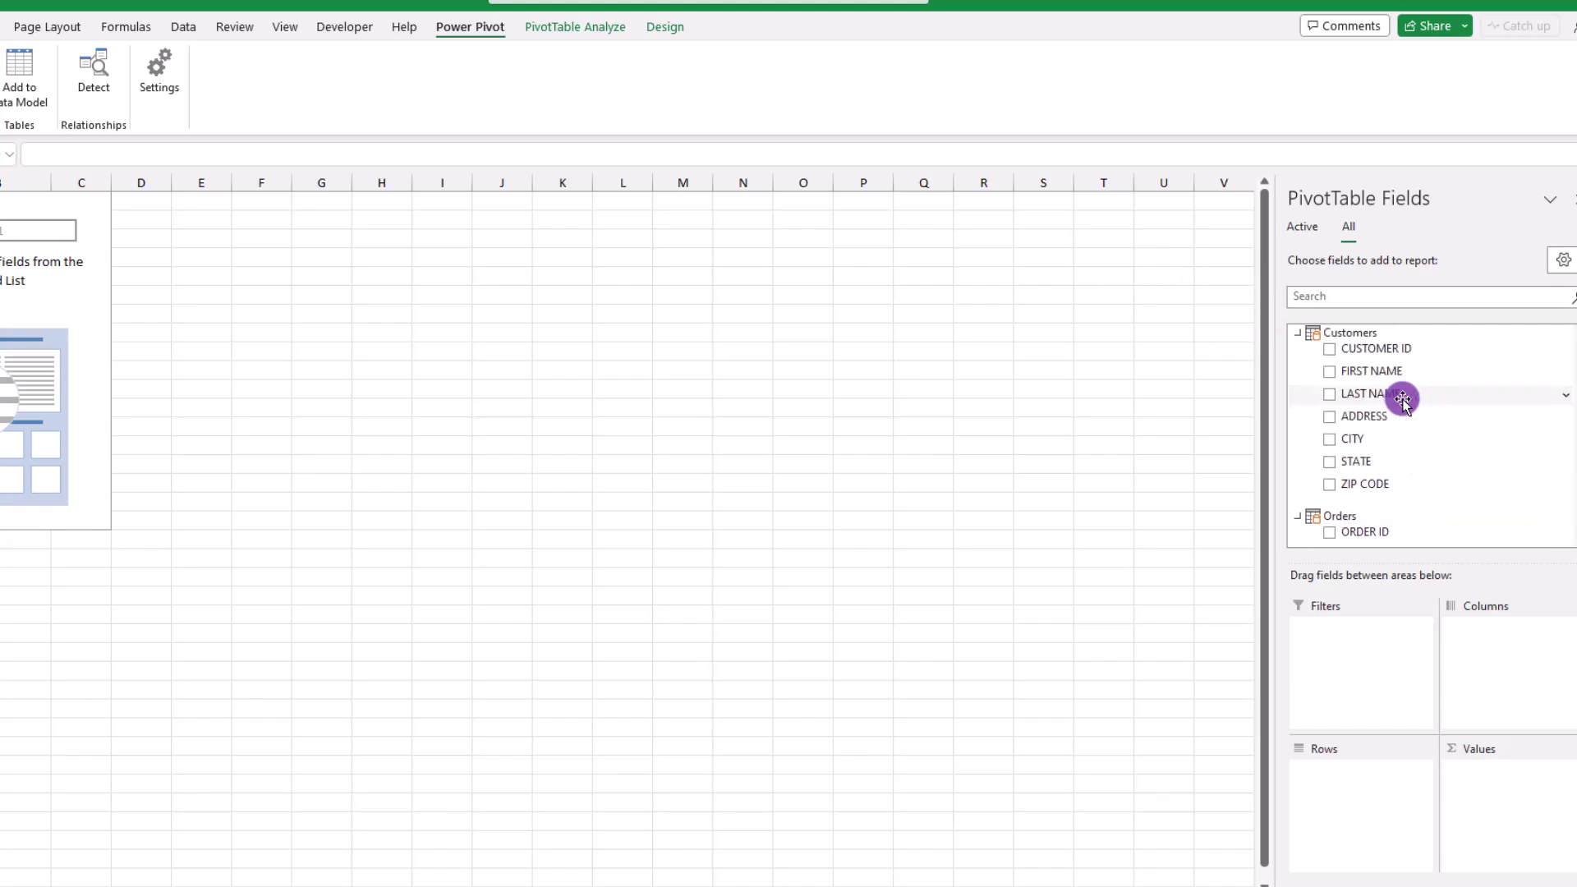
scroll(1401, 398, down, 3)
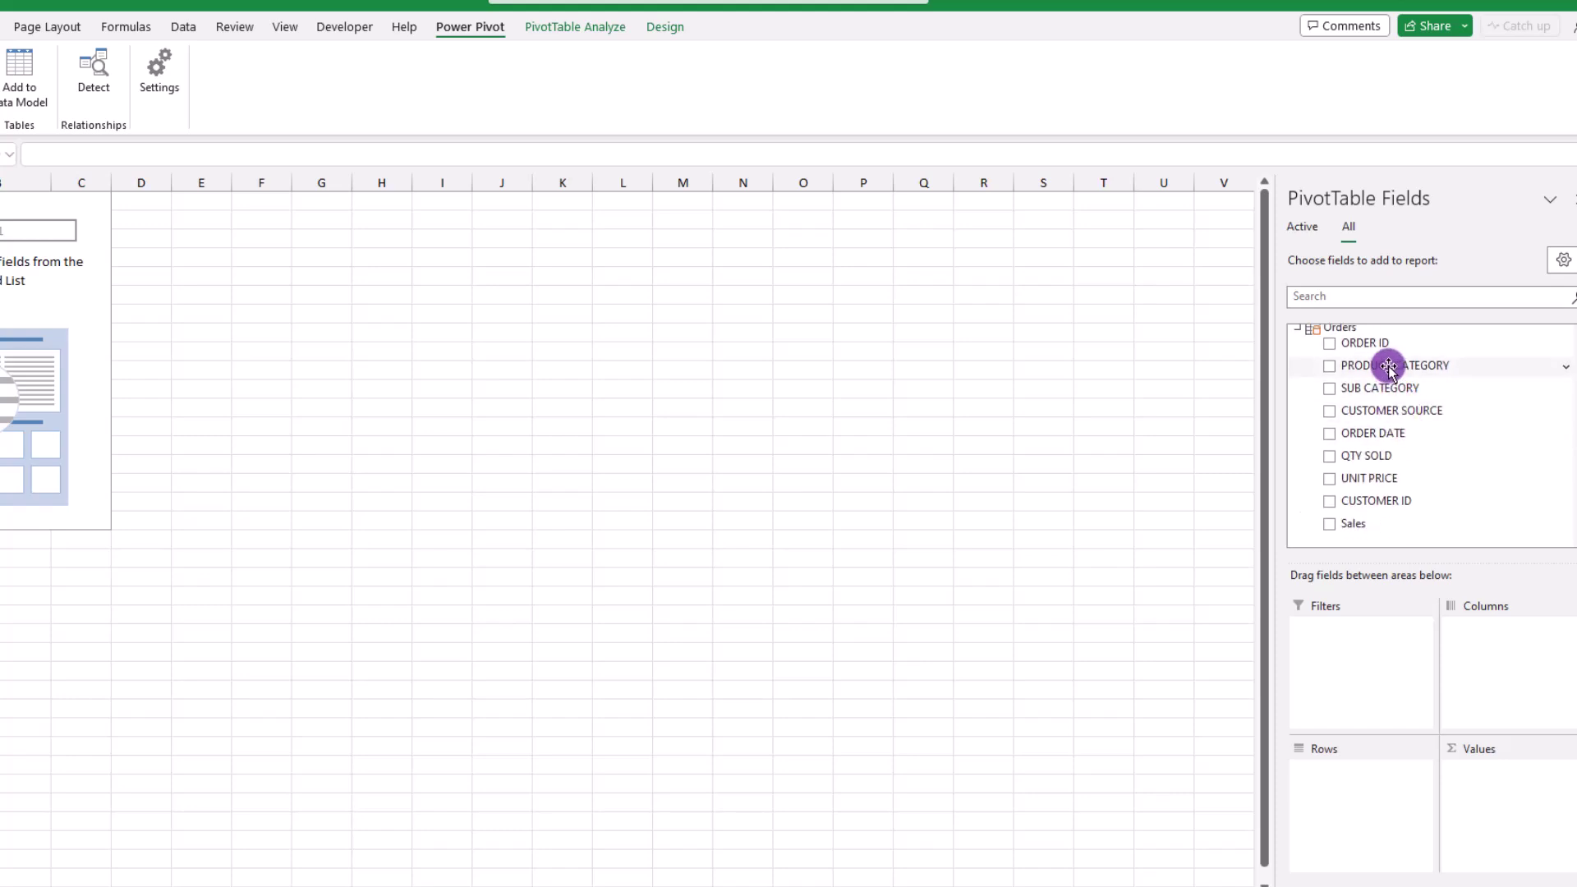
drag(1391, 362, 1374, 784)
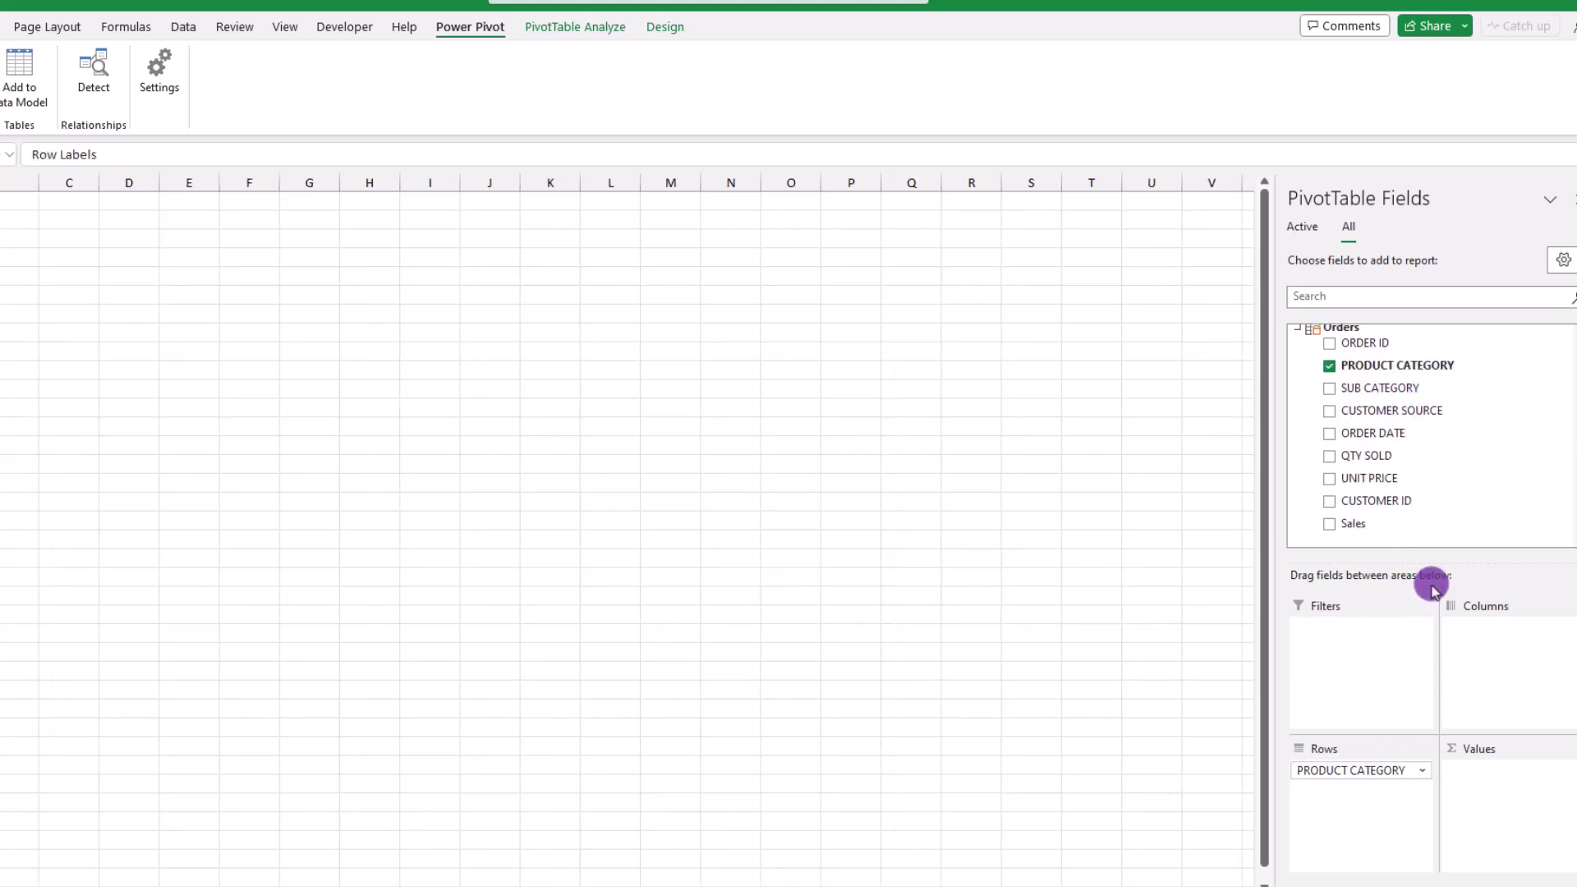
scroll(1444, 525, up, 2)
scroll(1446, 491, up, 2)
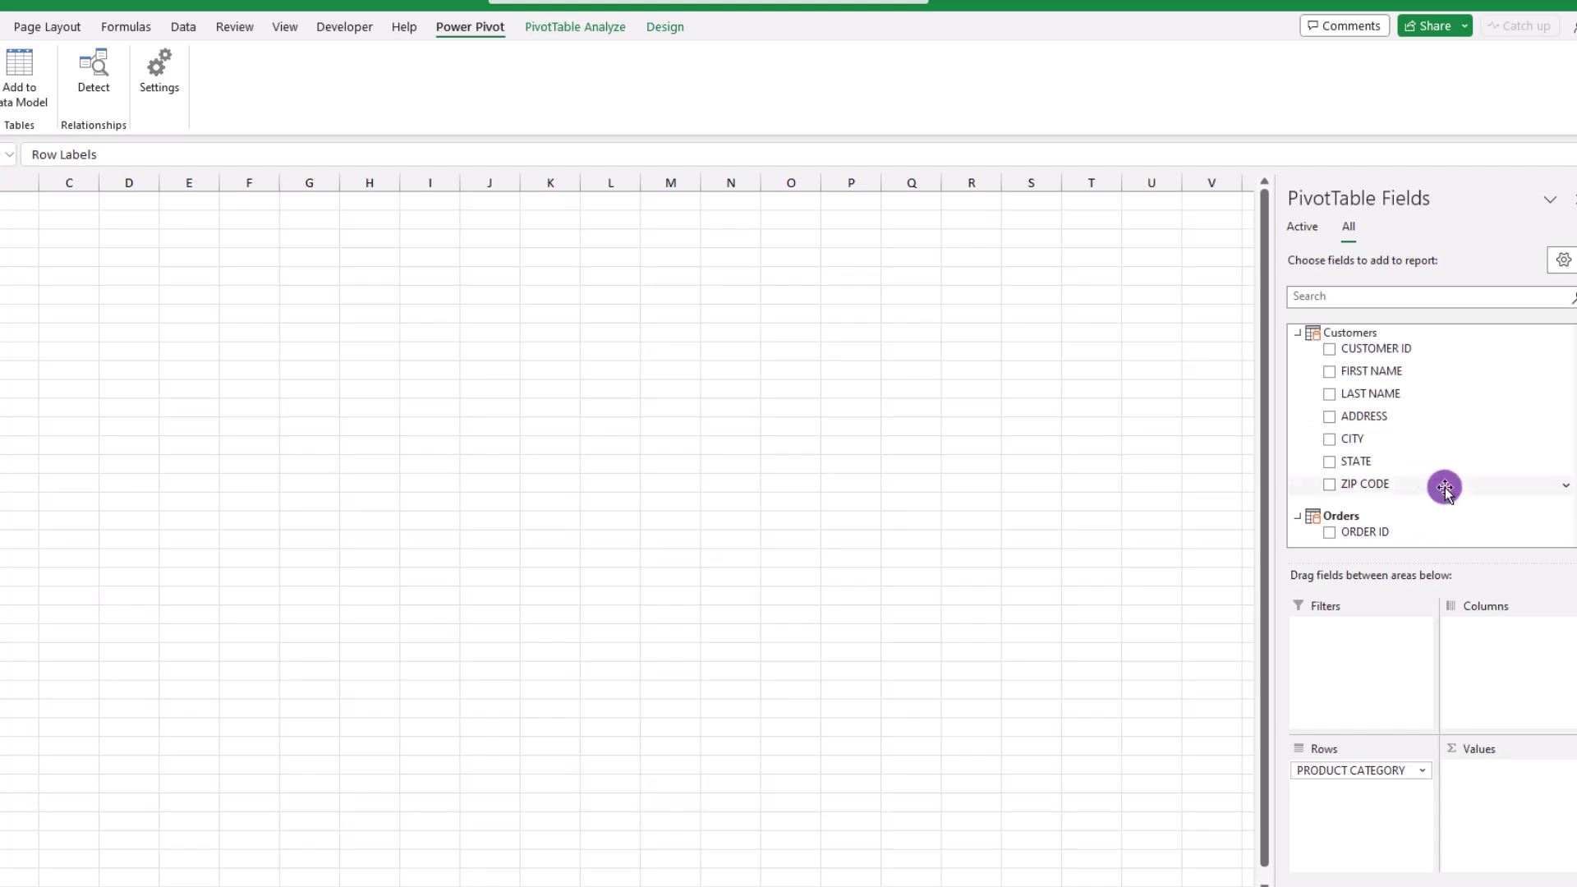
drag(1359, 380, 1374, 811)
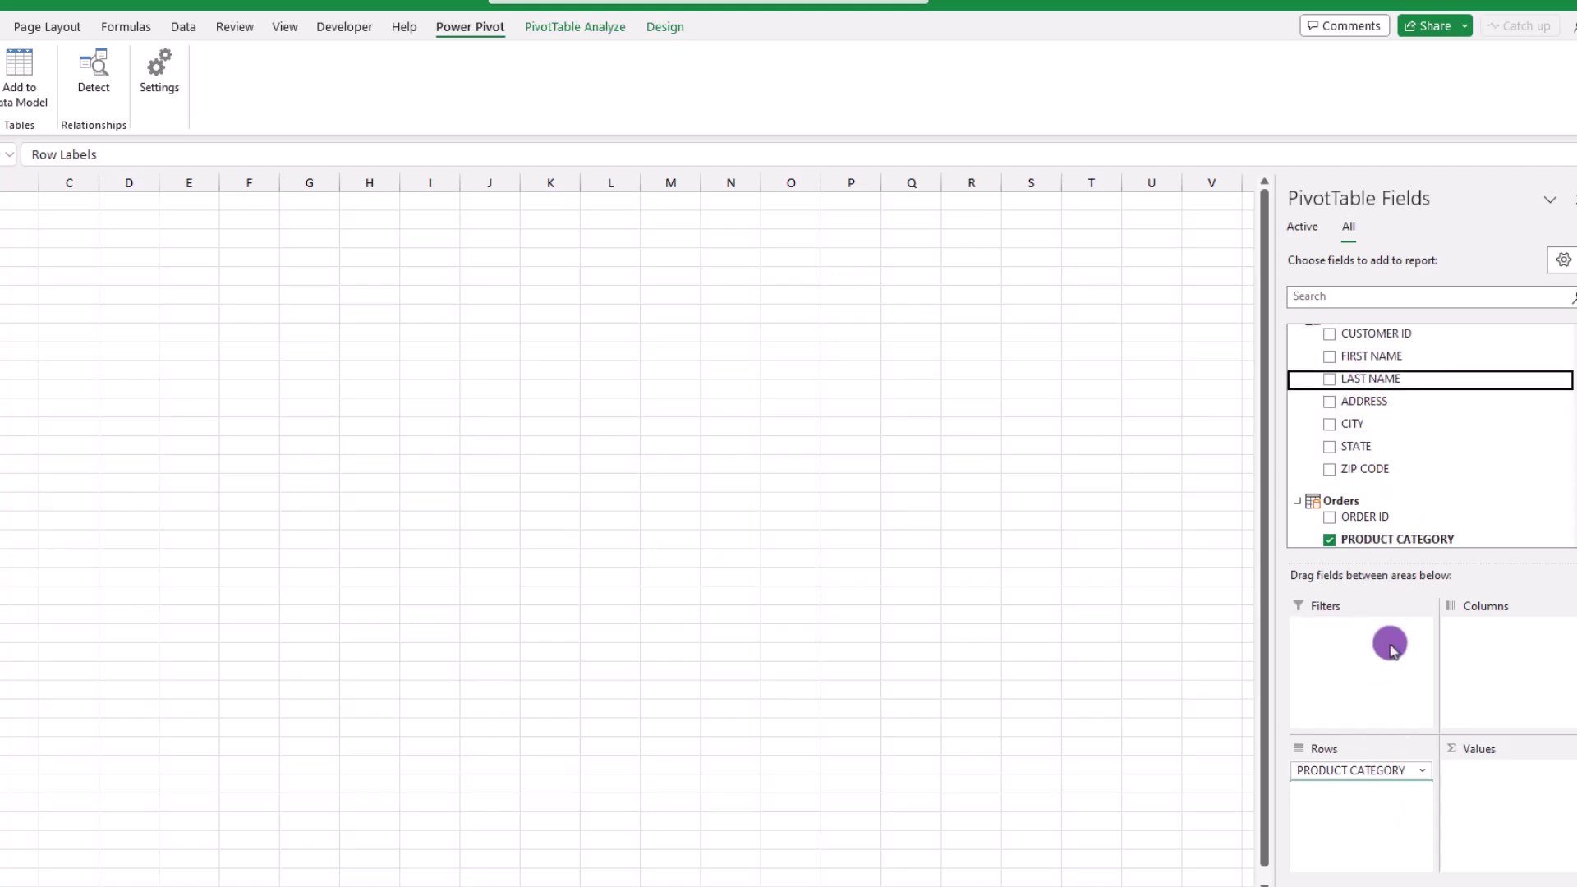
scroll(1432, 496, down, 3)
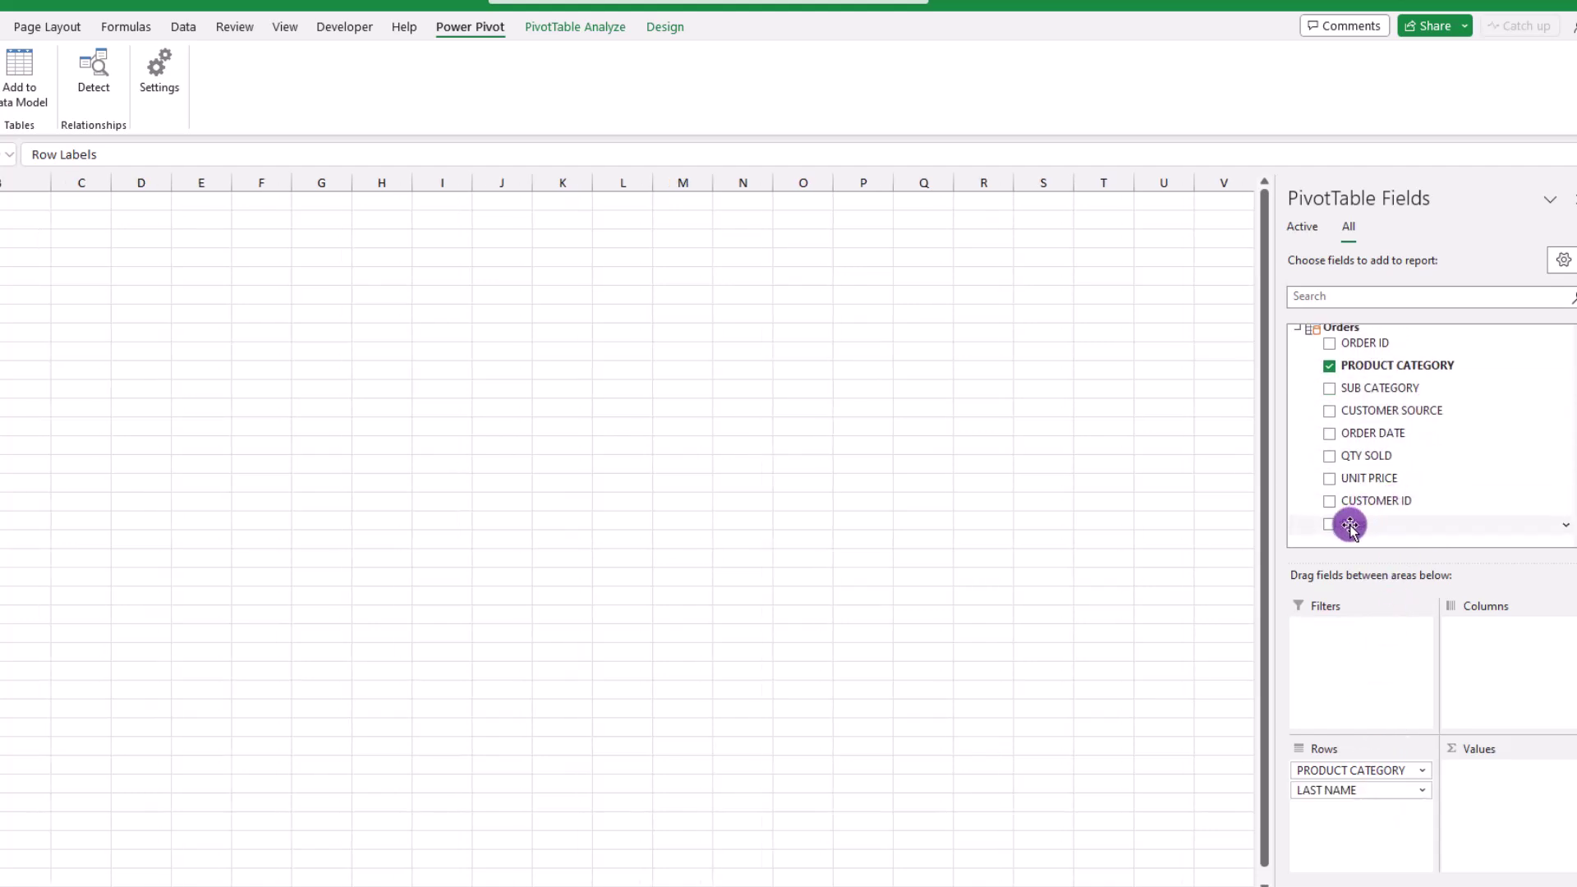
drag(1343, 524, 1515, 790)
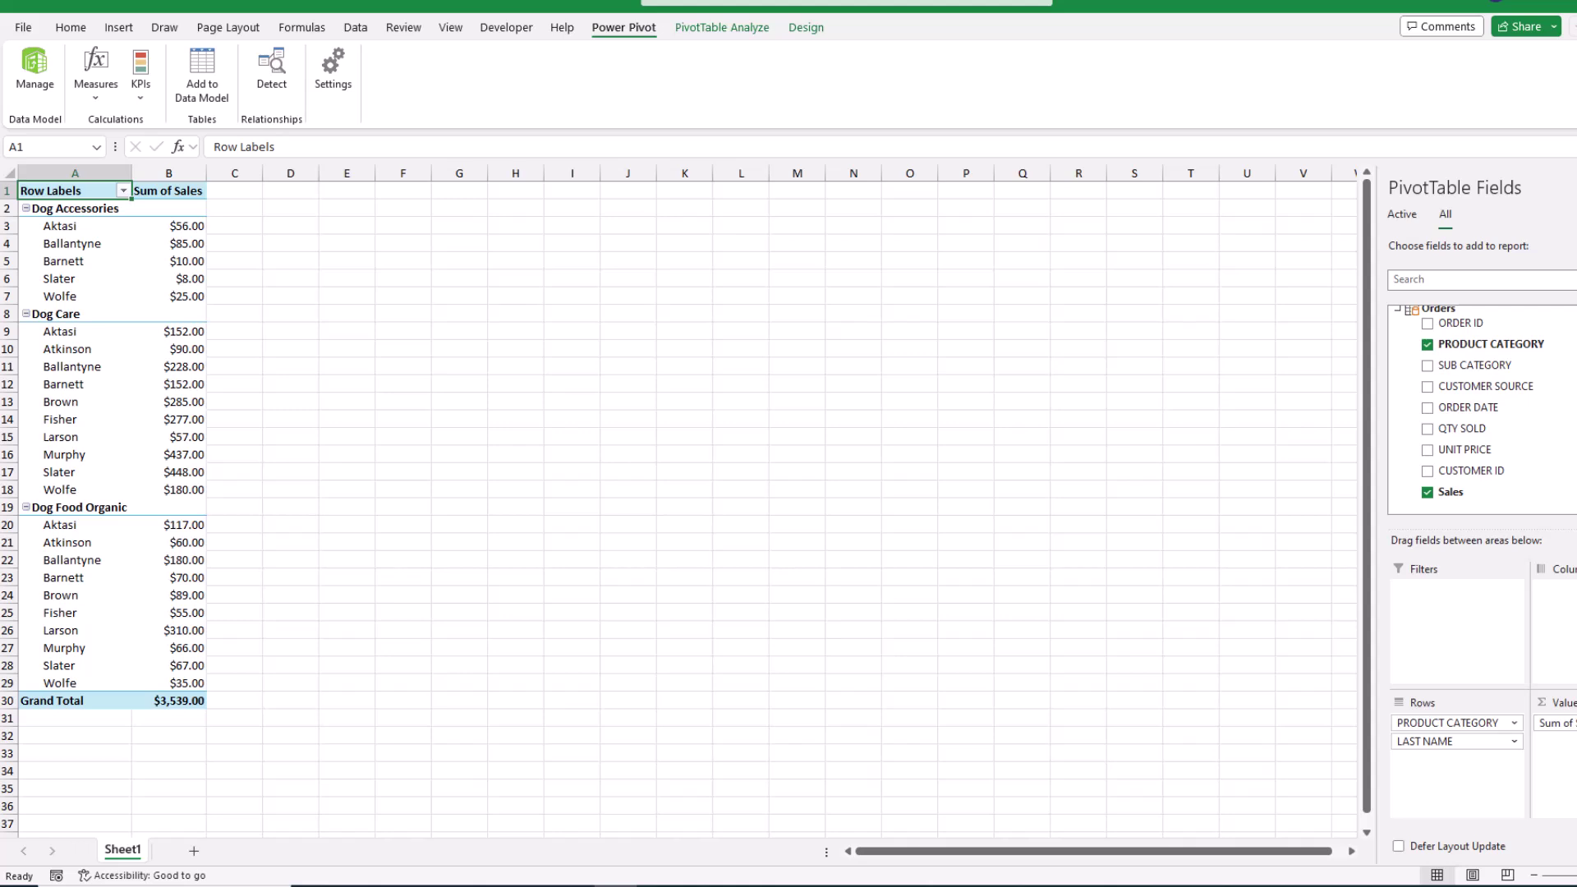
Insert a new PivotTable from the Data Model placed at Sheet1!$F$1
click(405, 192)
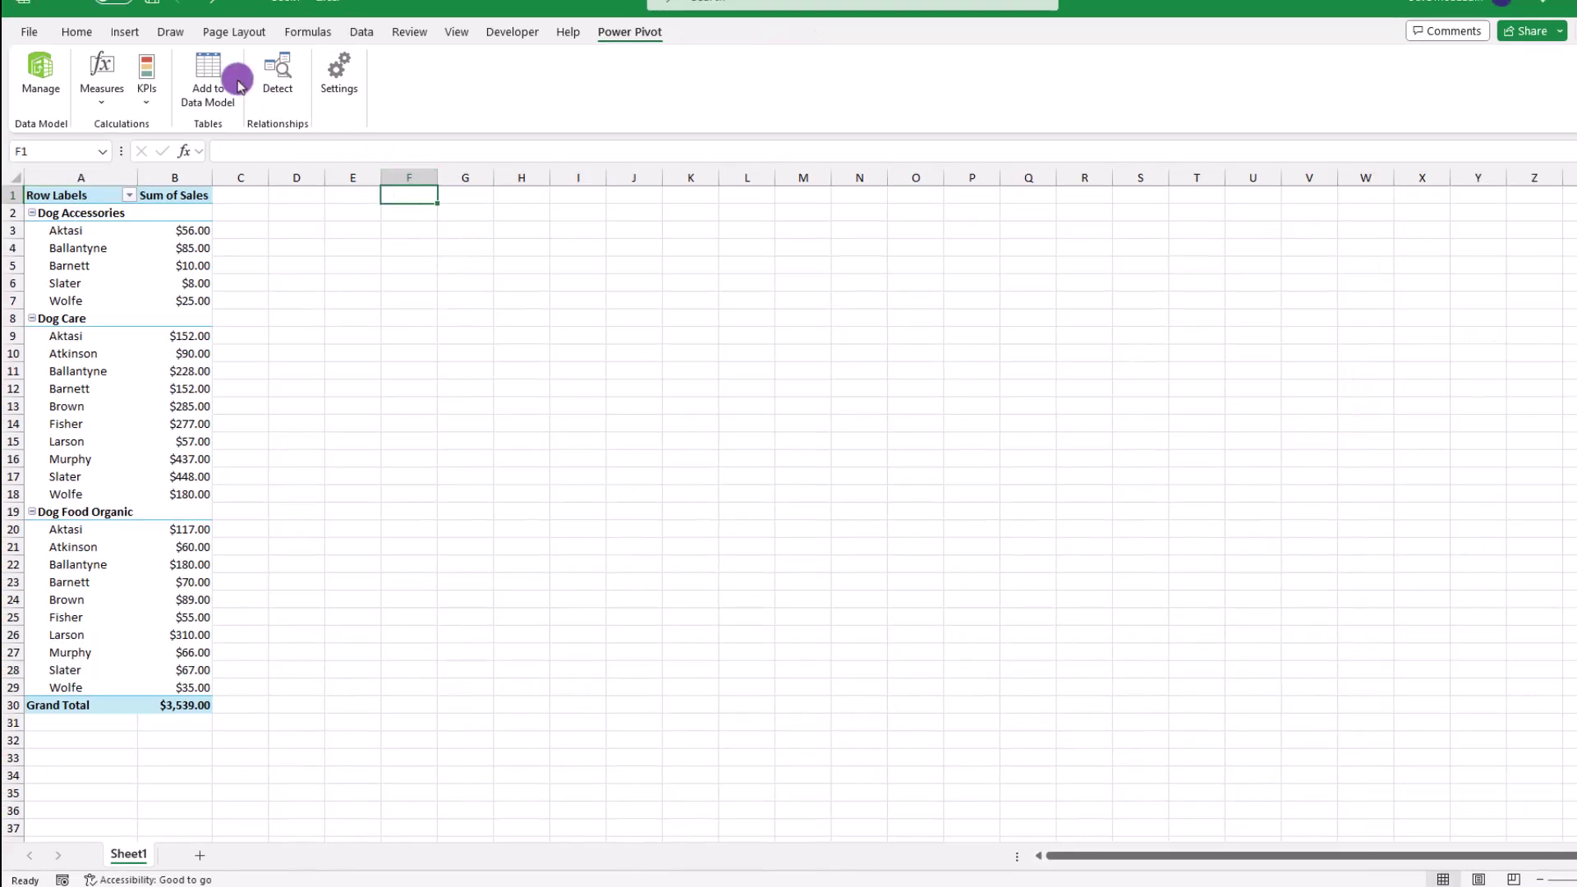
click(126, 31)
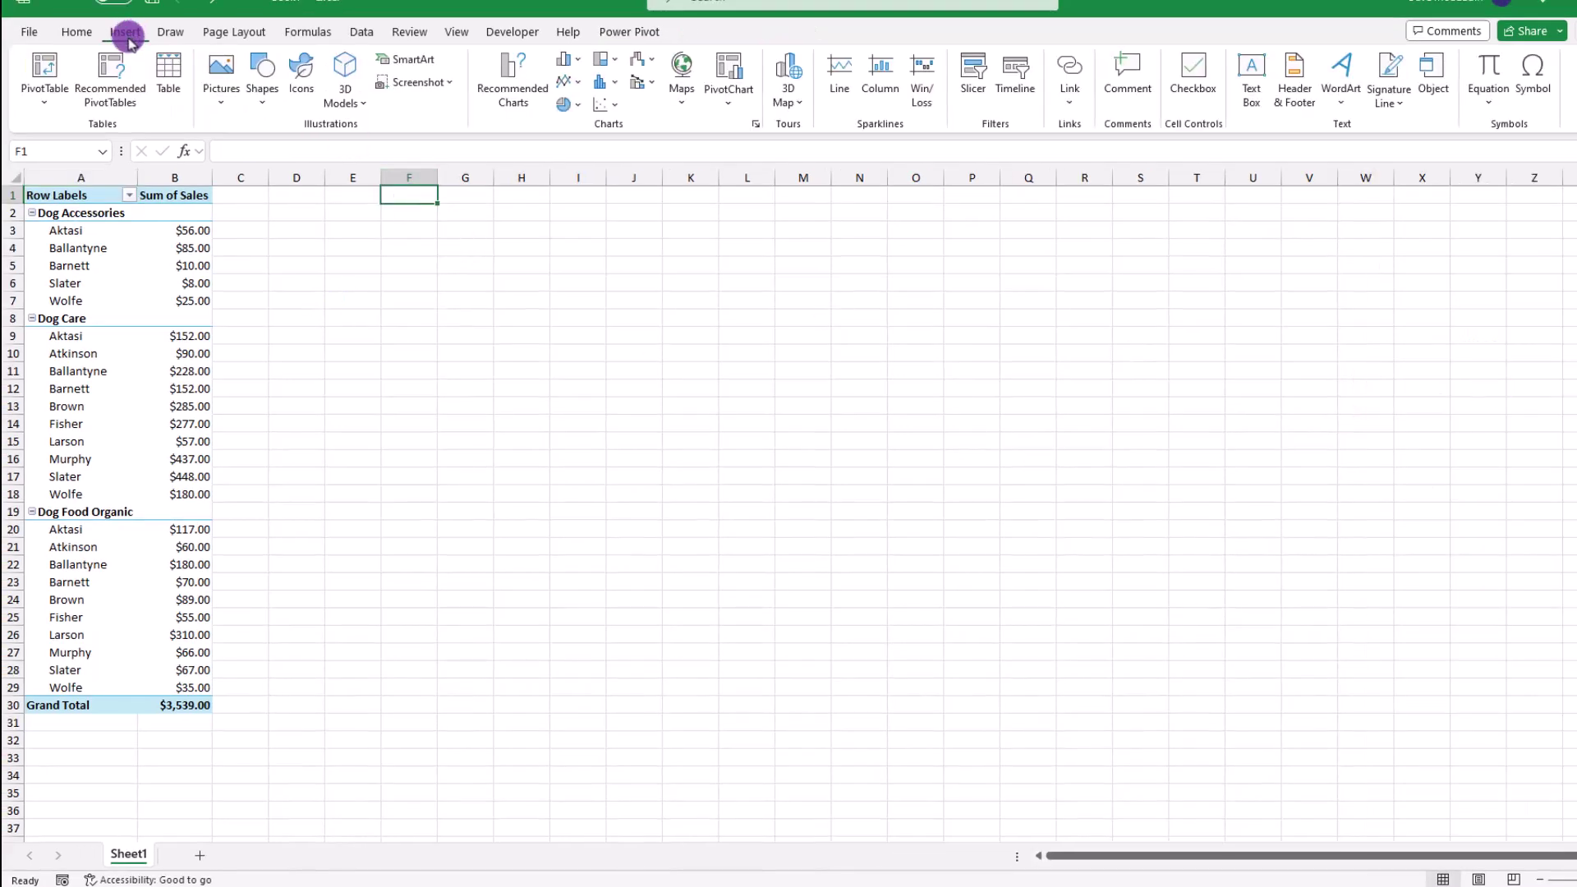
click(45, 99)
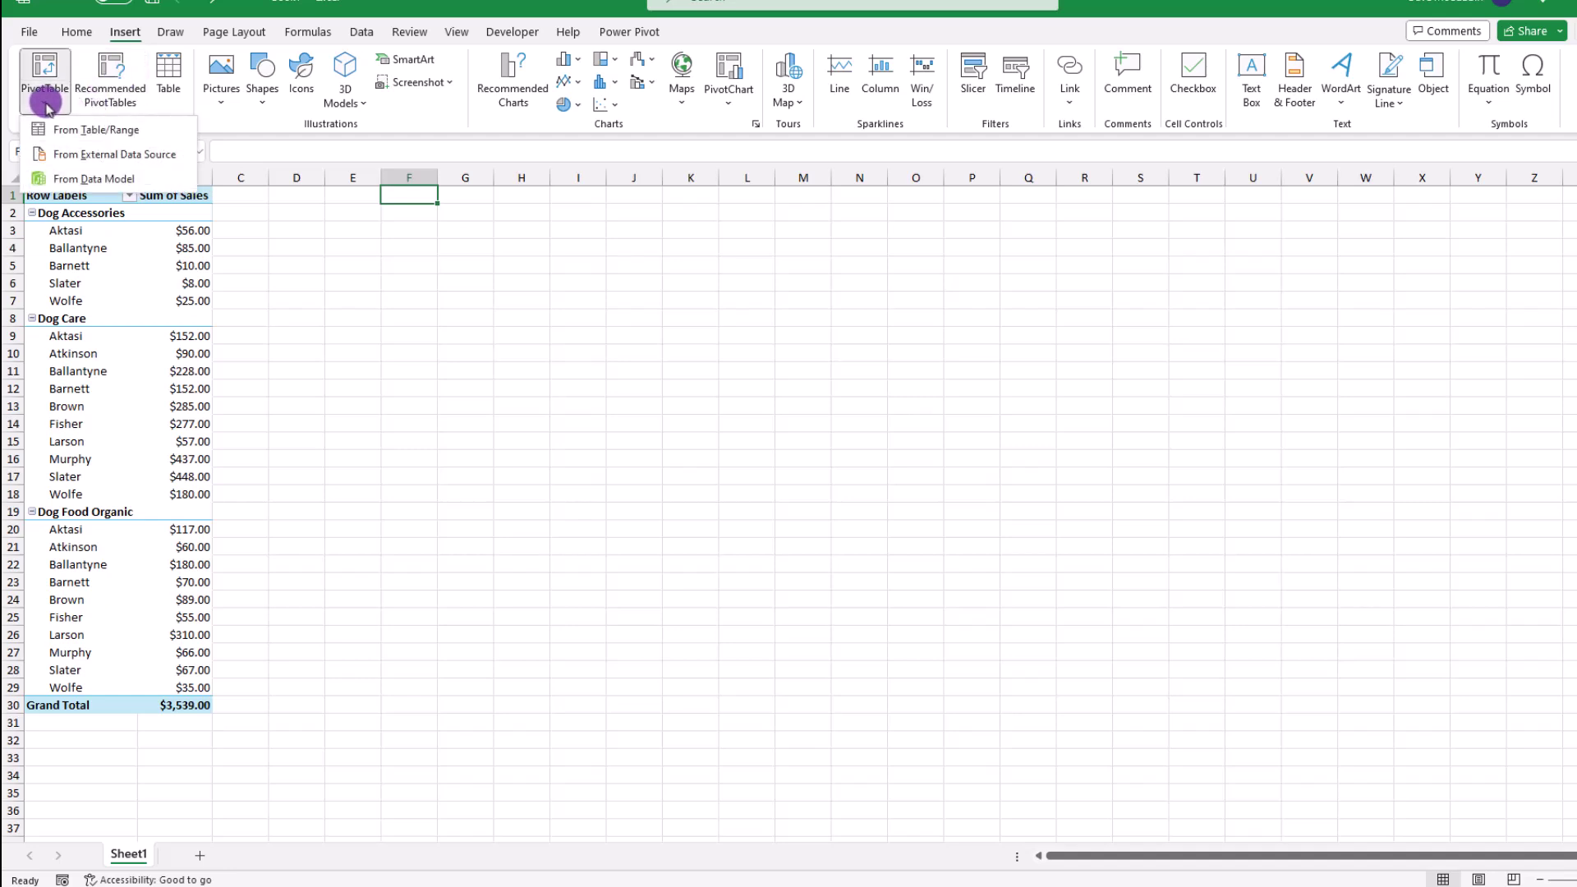
click(66, 179)
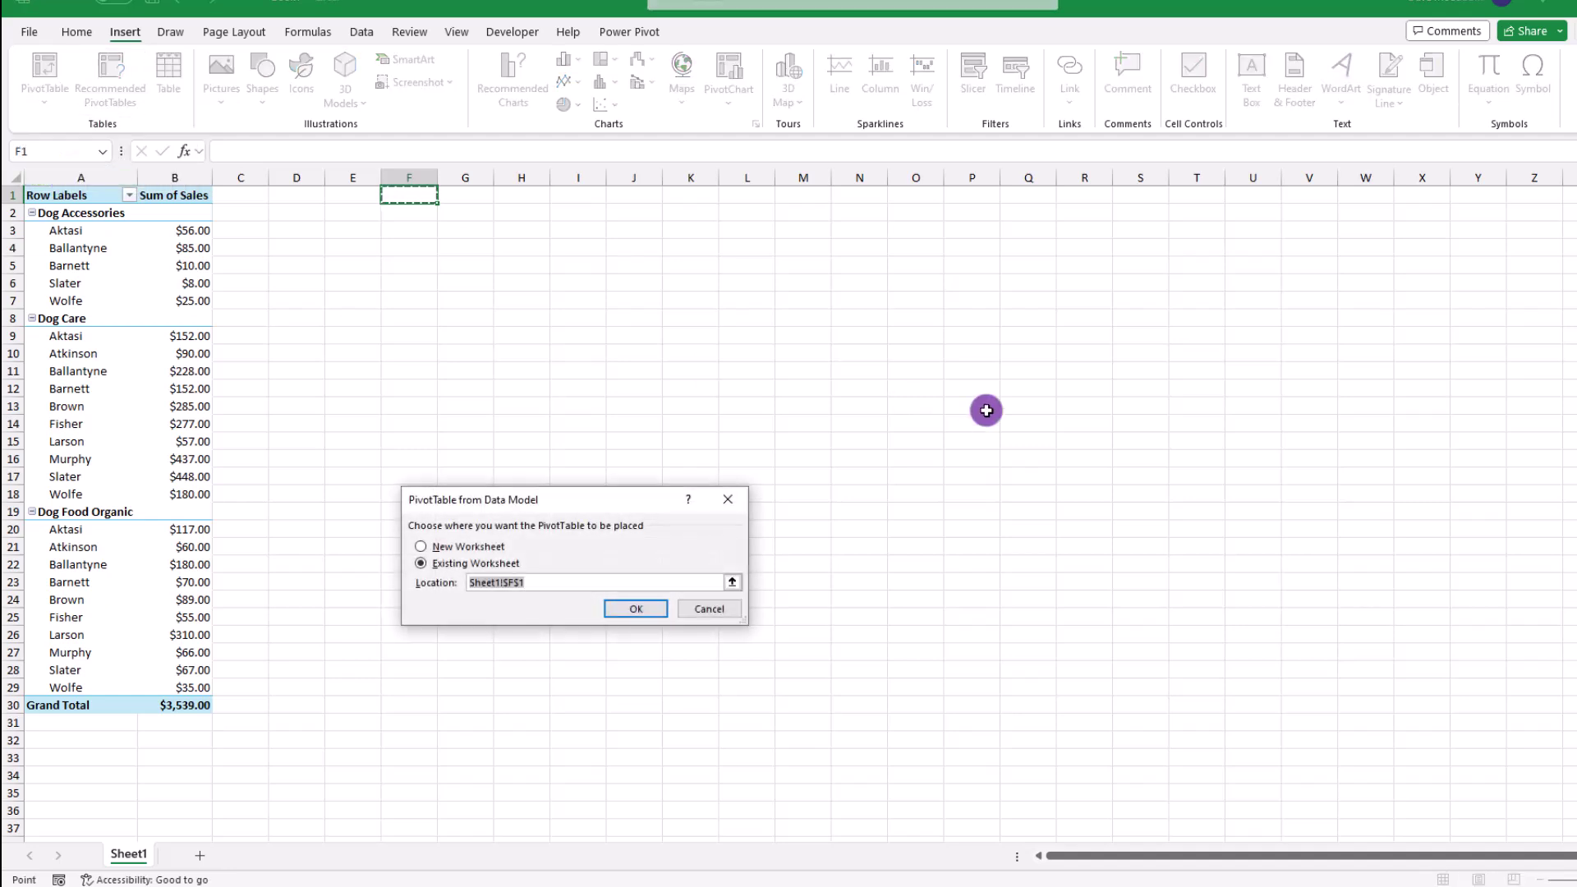
click(633, 616)
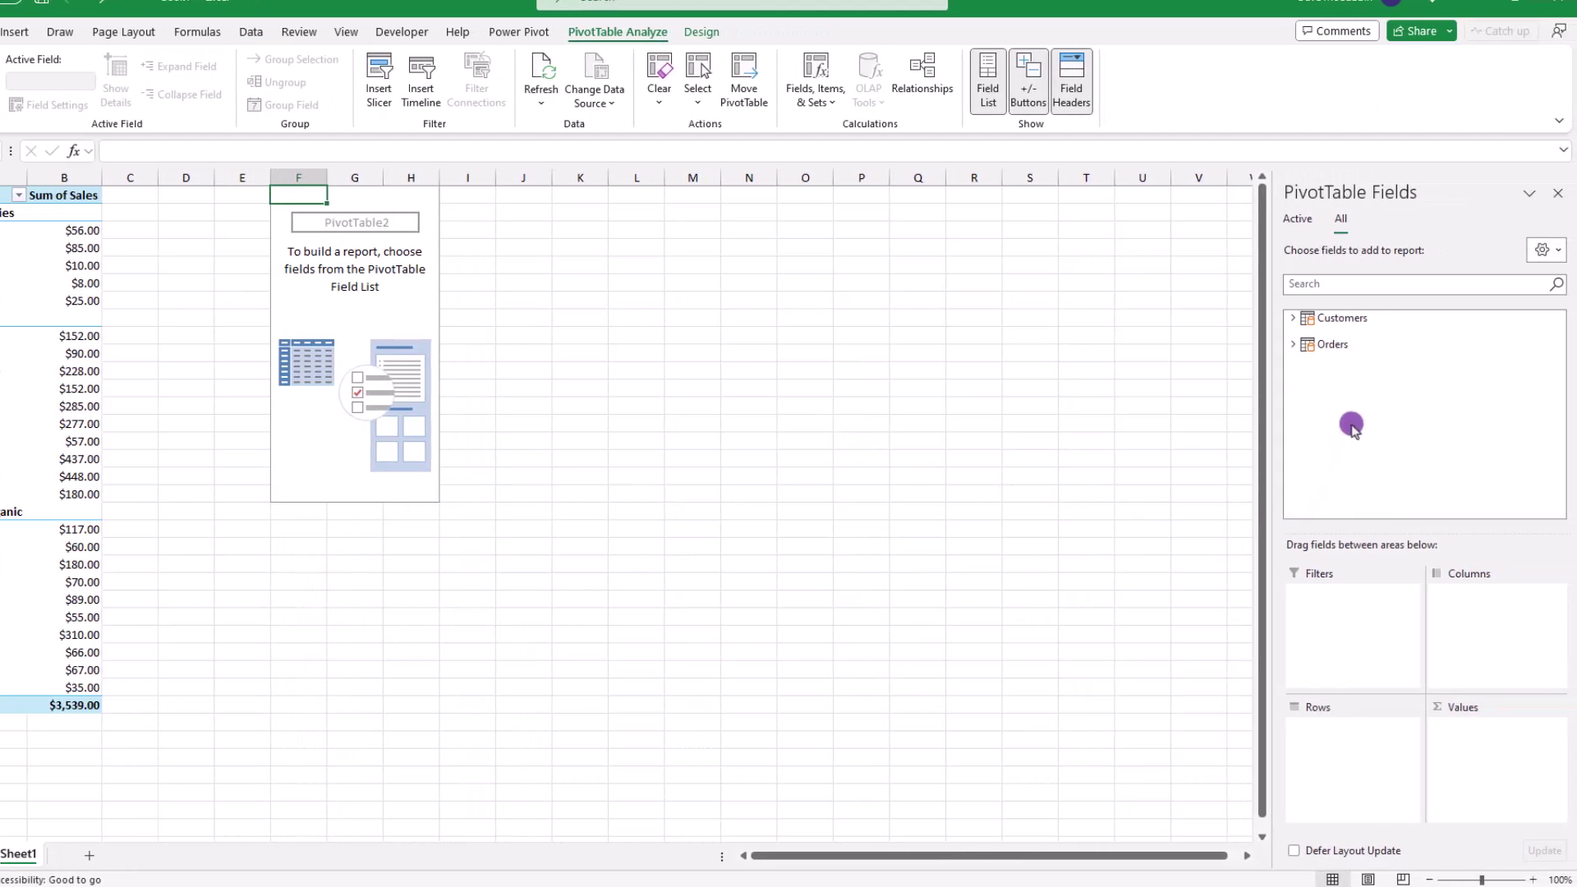
Put CUSTOMER SOURCE and LAST NAME in Rows and Sum of Sales in Values
click(1293, 319)
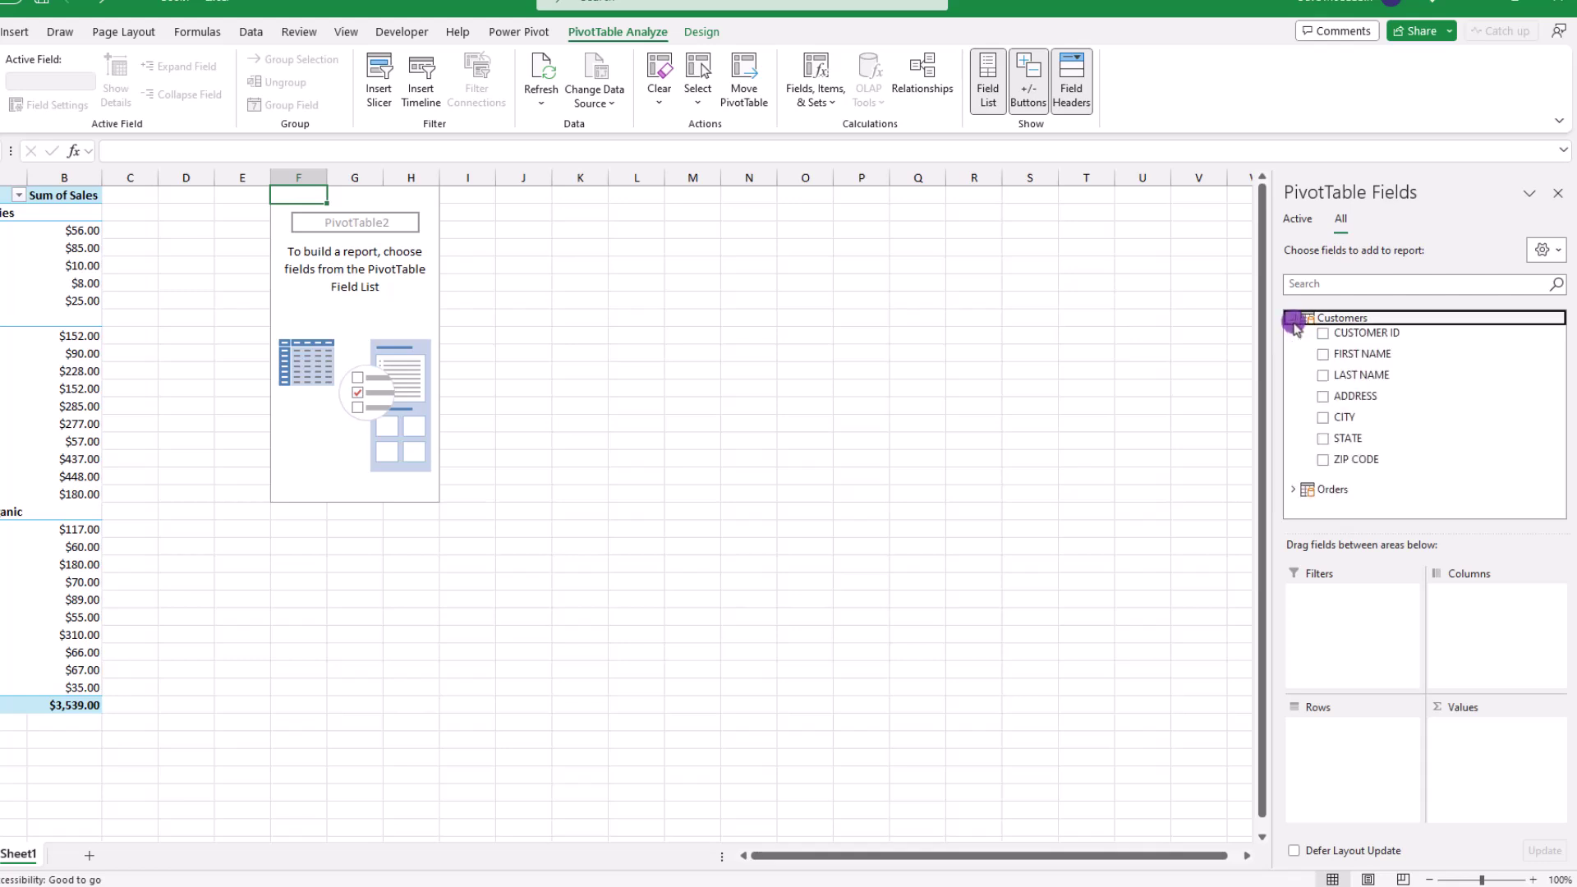
click(1293, 489)
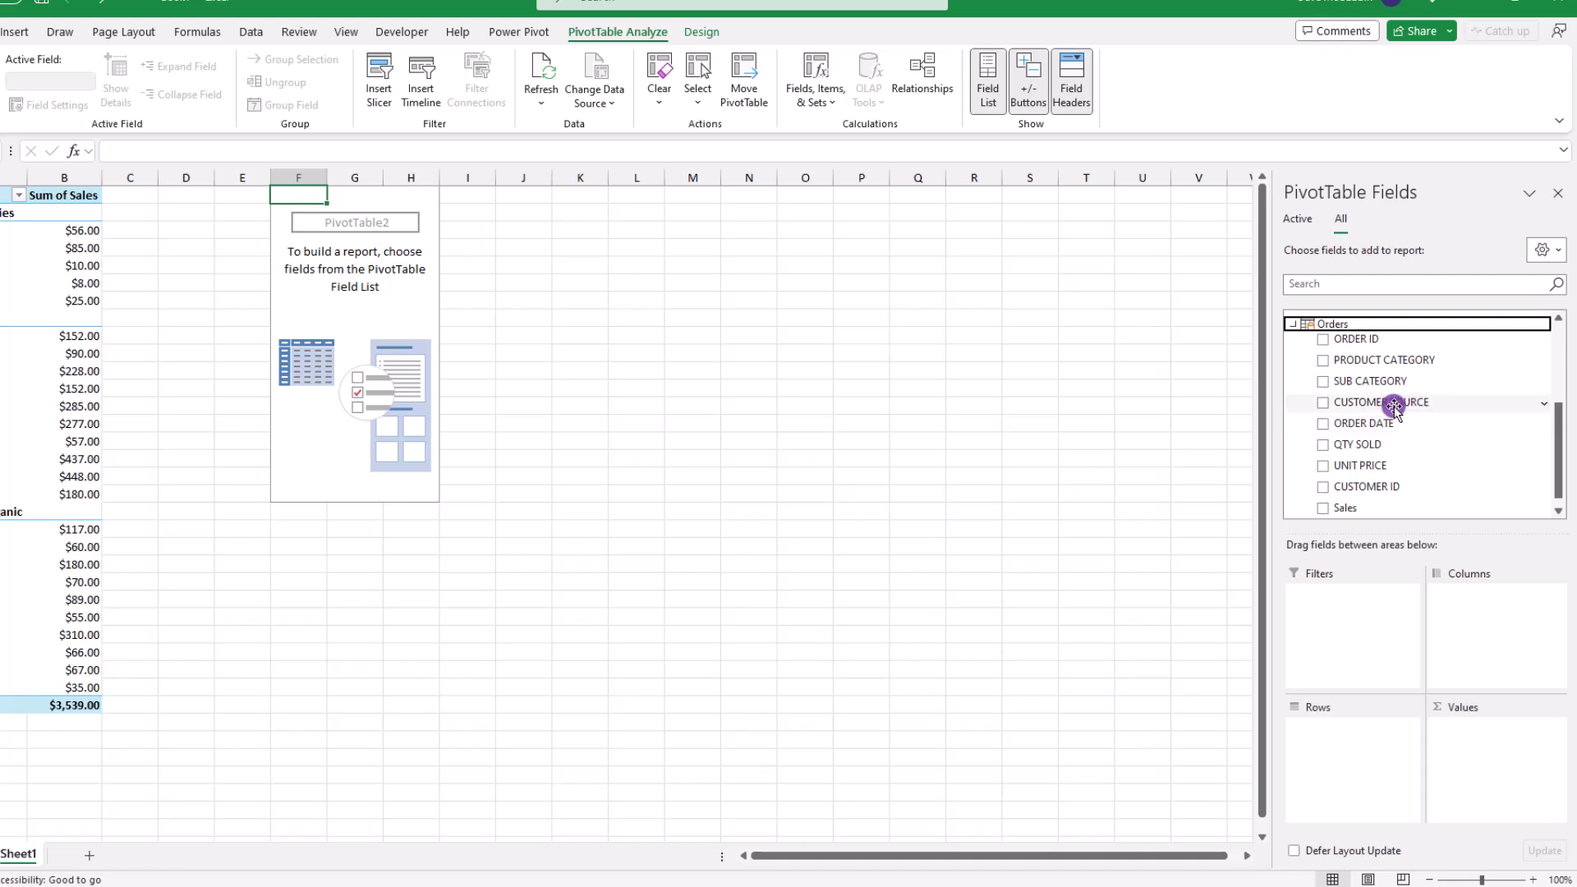
drag(1382, 401, 1383, 754)
scroll(1458, 419, up, 3)
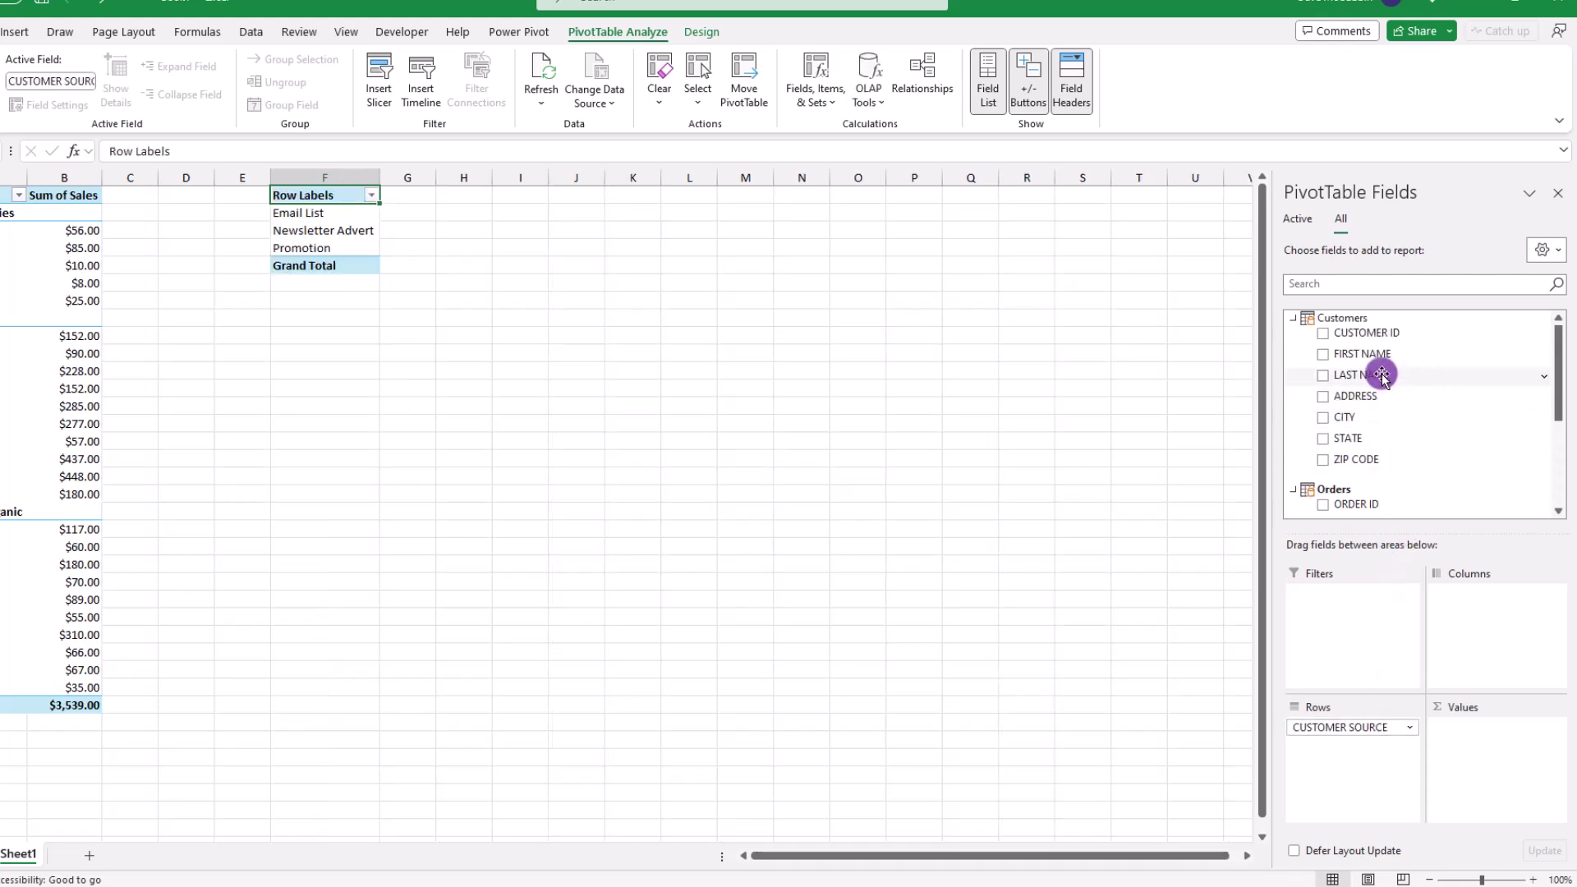
drag(1380, 374, 1356, 749)
scroll(1443, 447, down, 3)
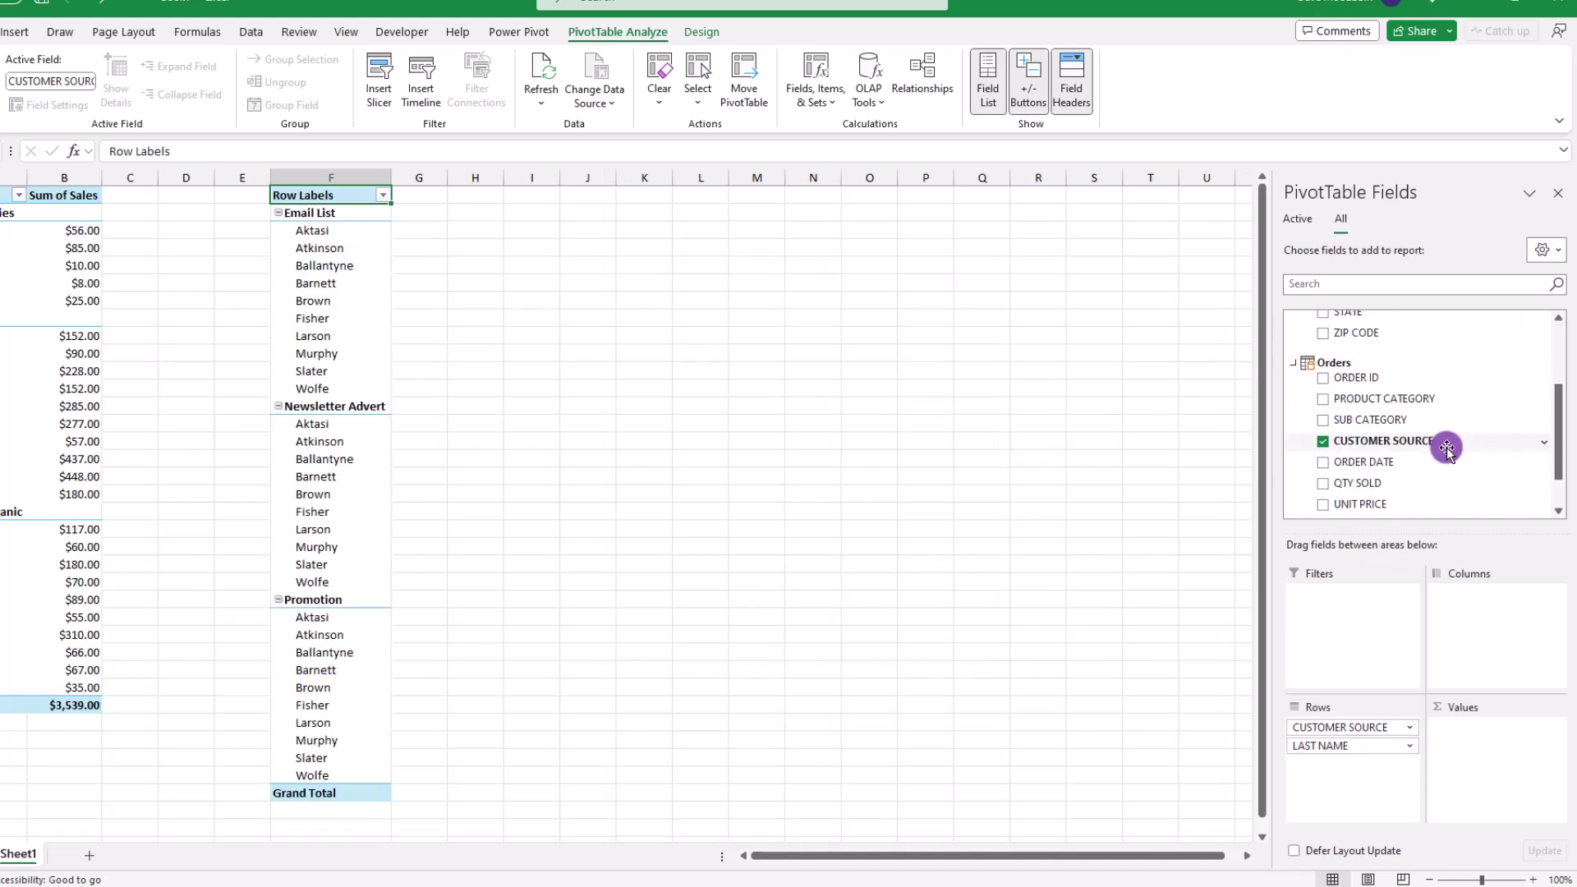
drag(1353, 498, 1507, 746)
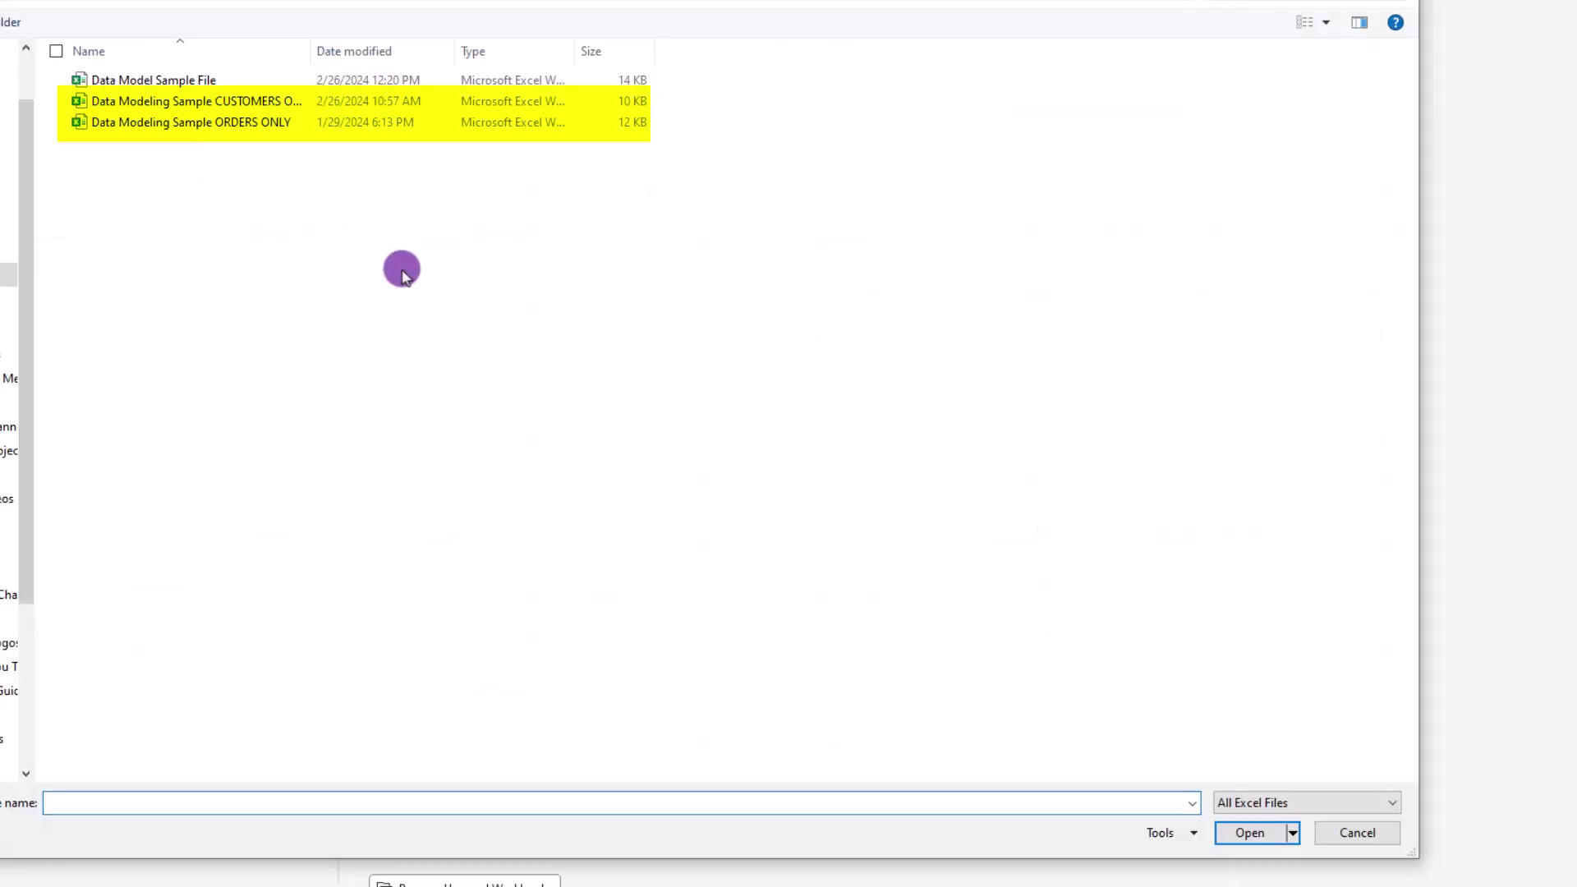
Widen the Name column to reveal the full CUSTOMERS ONLY and ORDERS ONLY file names
drag(310, 51, 430, 51)
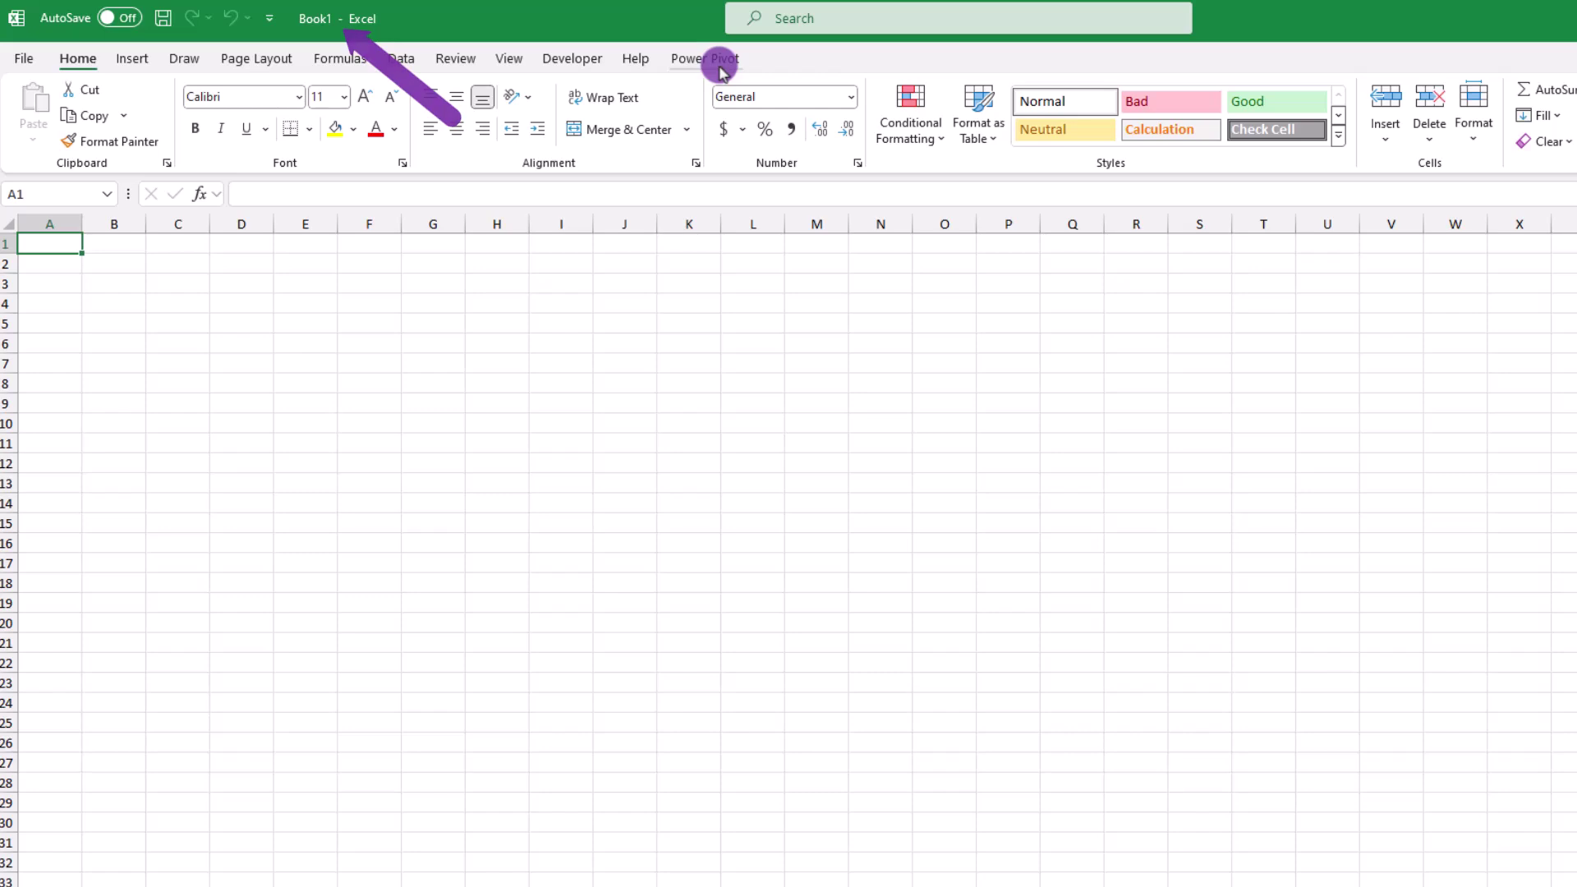
Import the Customers table from the CUSTOMERS ONLY Excel file into Power Pivot, using first-row headers
click(715, 61)
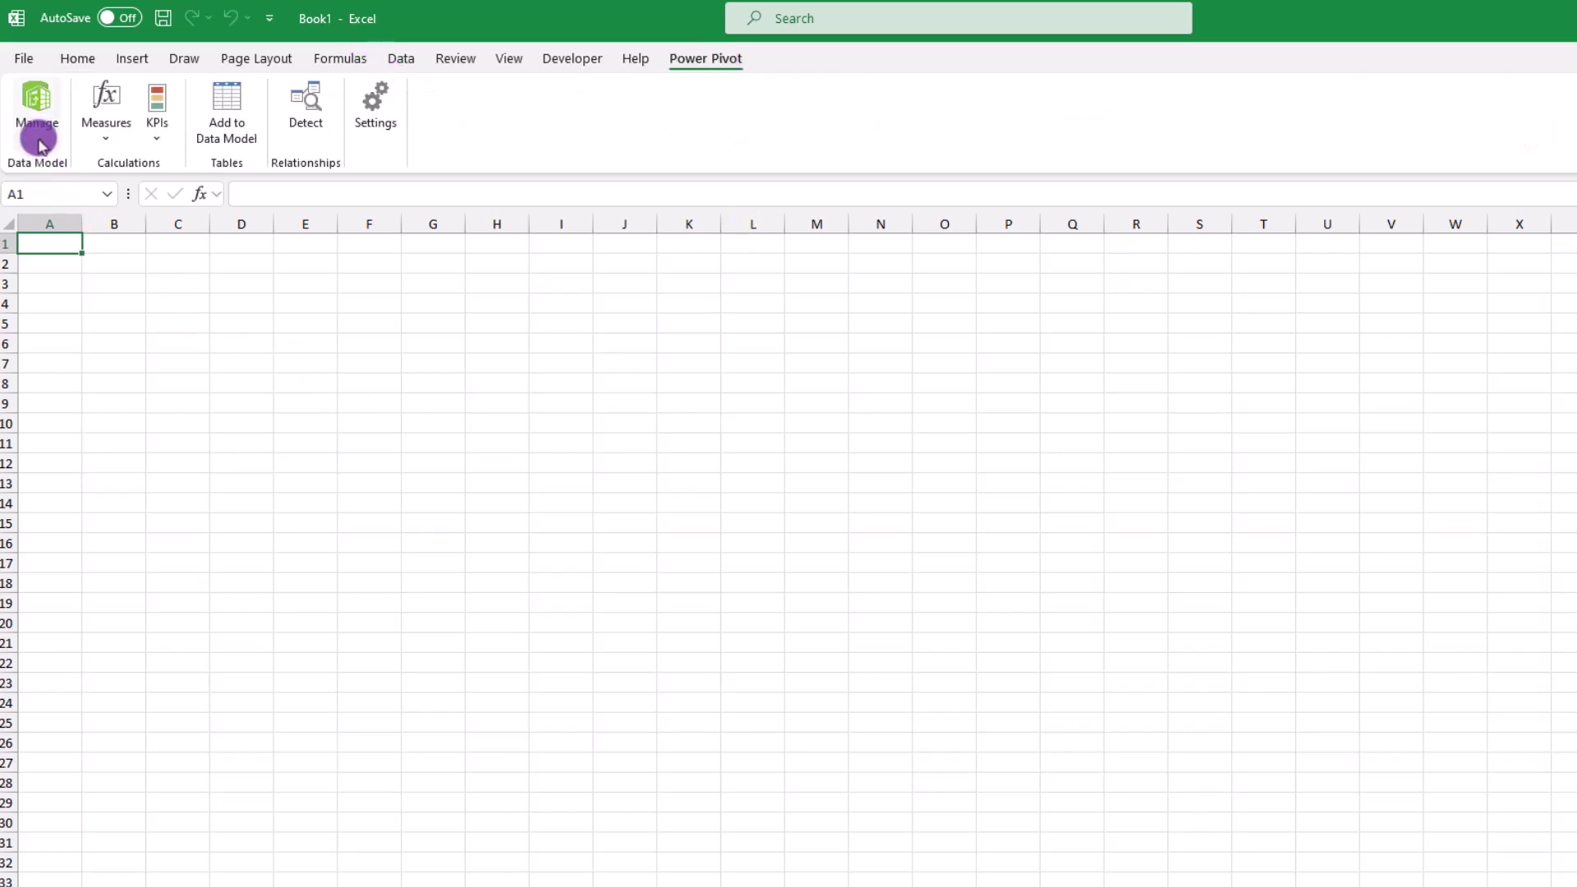
click(37, 114)
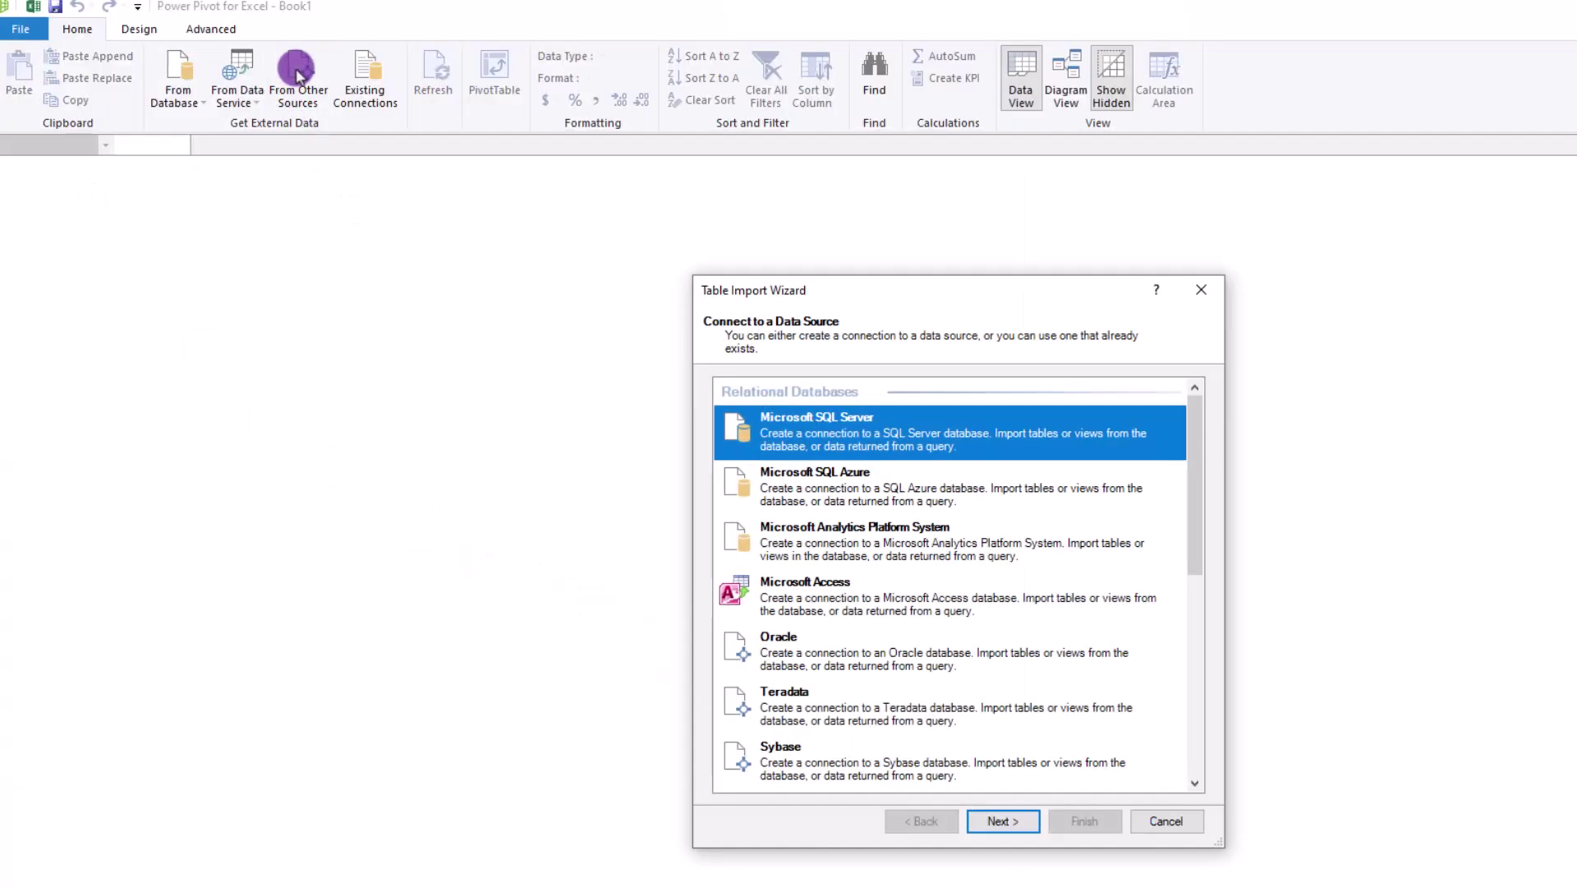
scroll(1102, 616, down, 10)
click(831, 707)
click(999, 820)
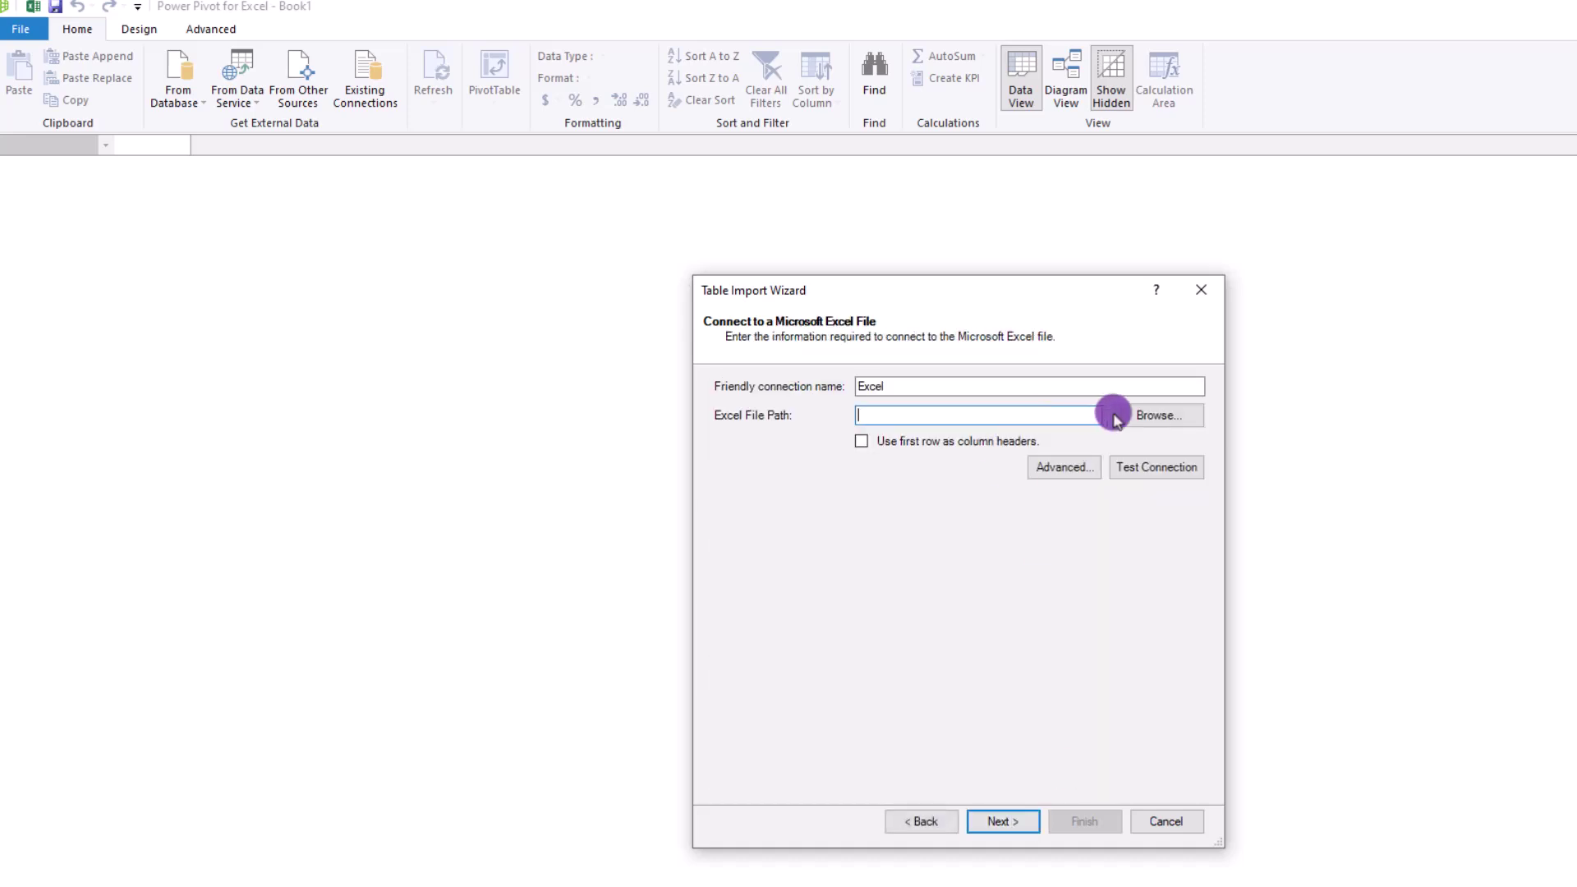
click(1115, 417)
click(1010, 457)
click(1204, 746)
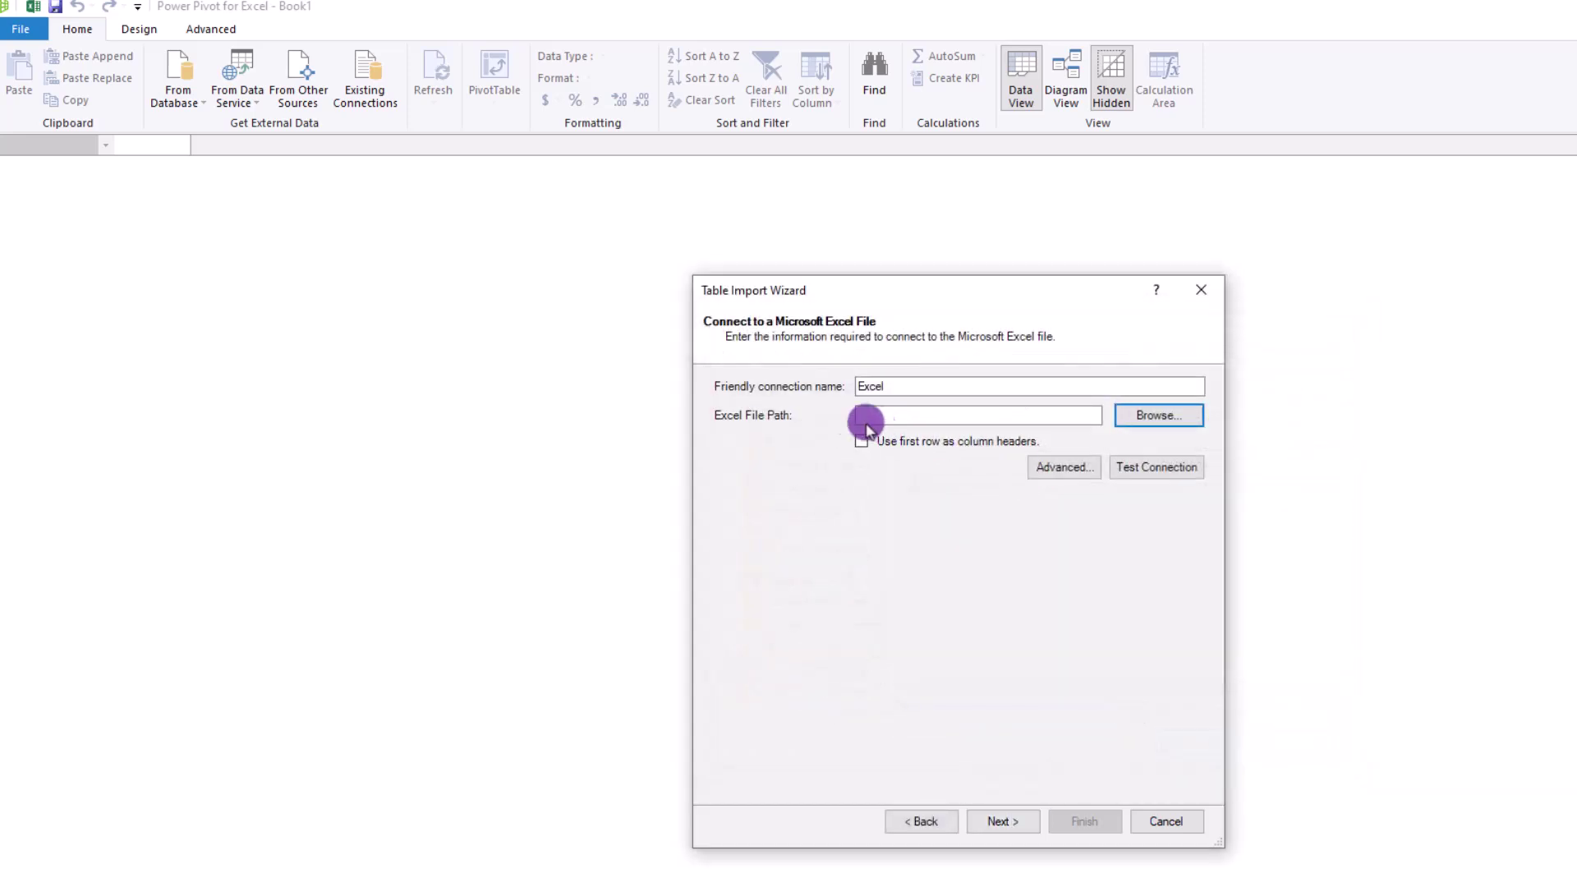
click(861, 442)
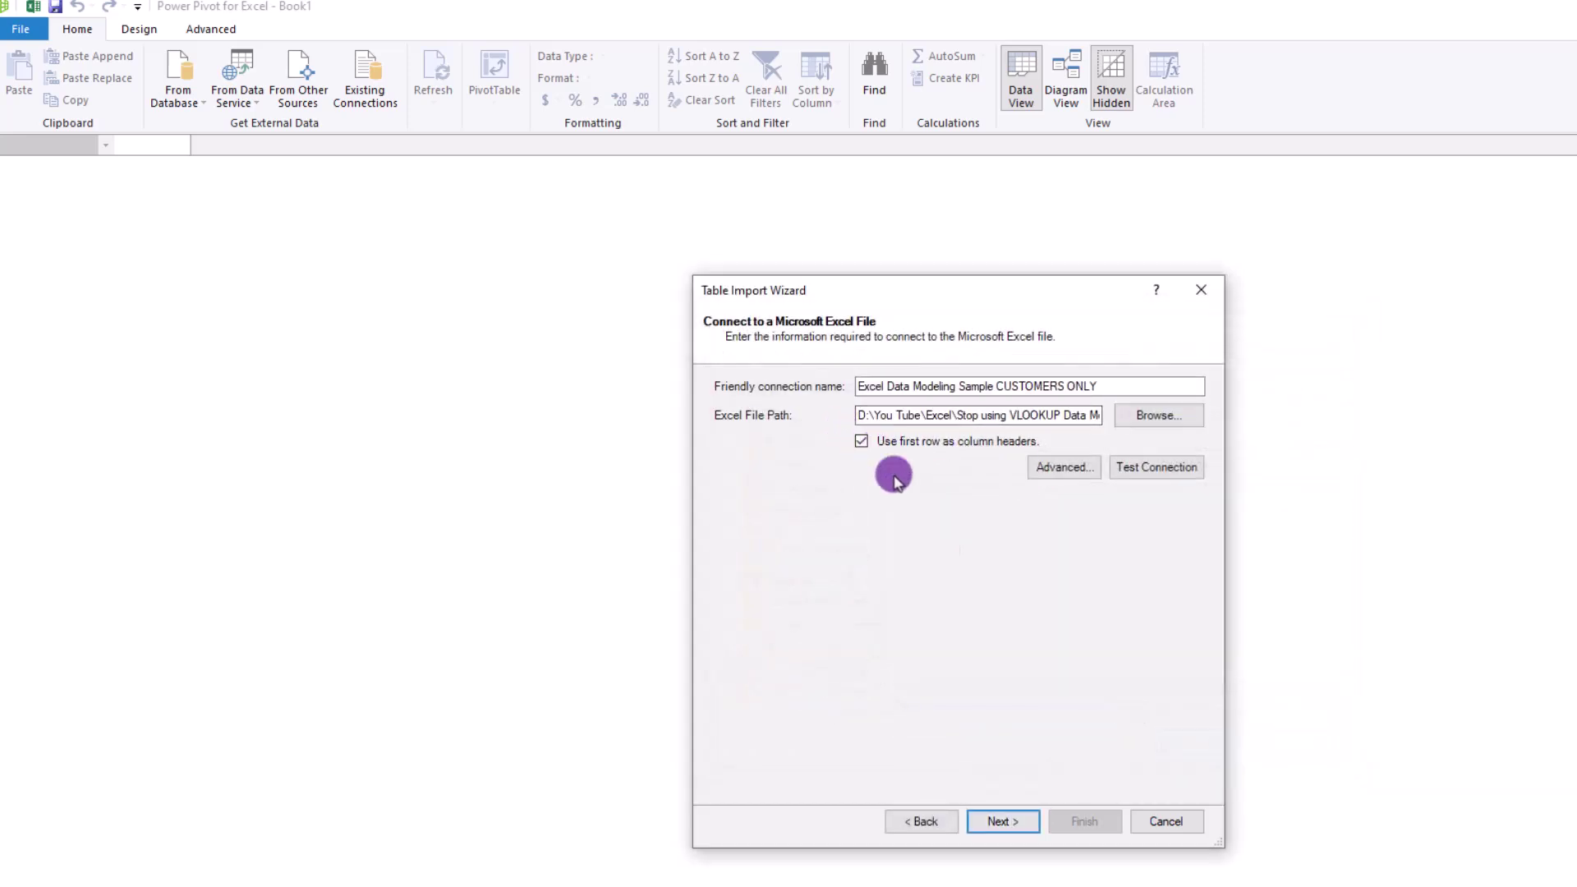
click(1023, 825)
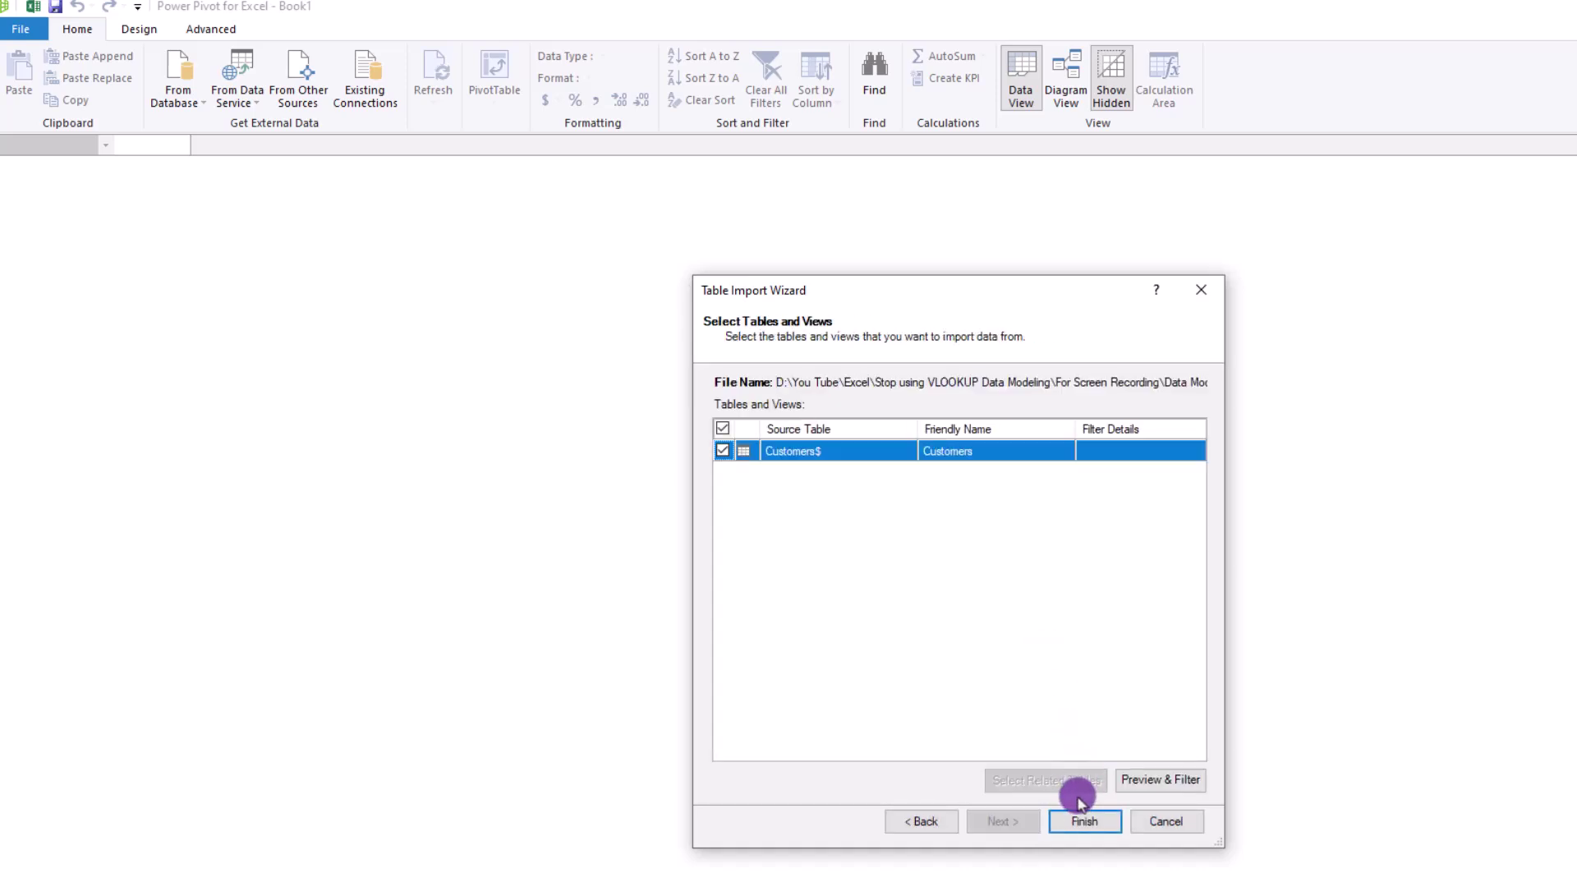
click(1083, 818)
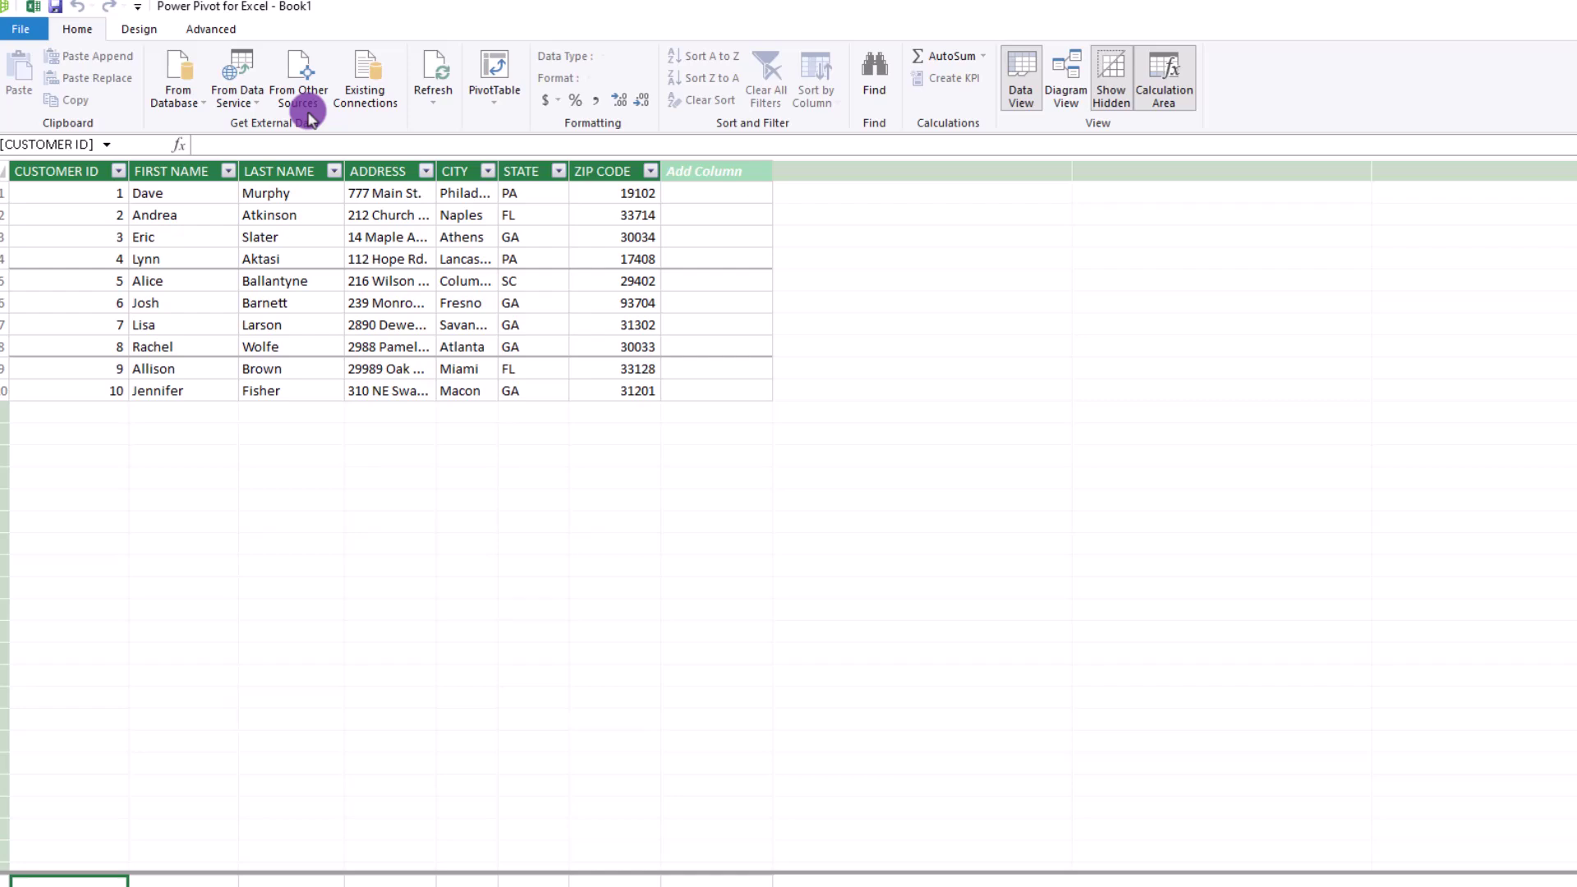
Import the Orders table from Data Modeling Sample ORDERS ONLY into the Power Pivot model
click(305, 103)
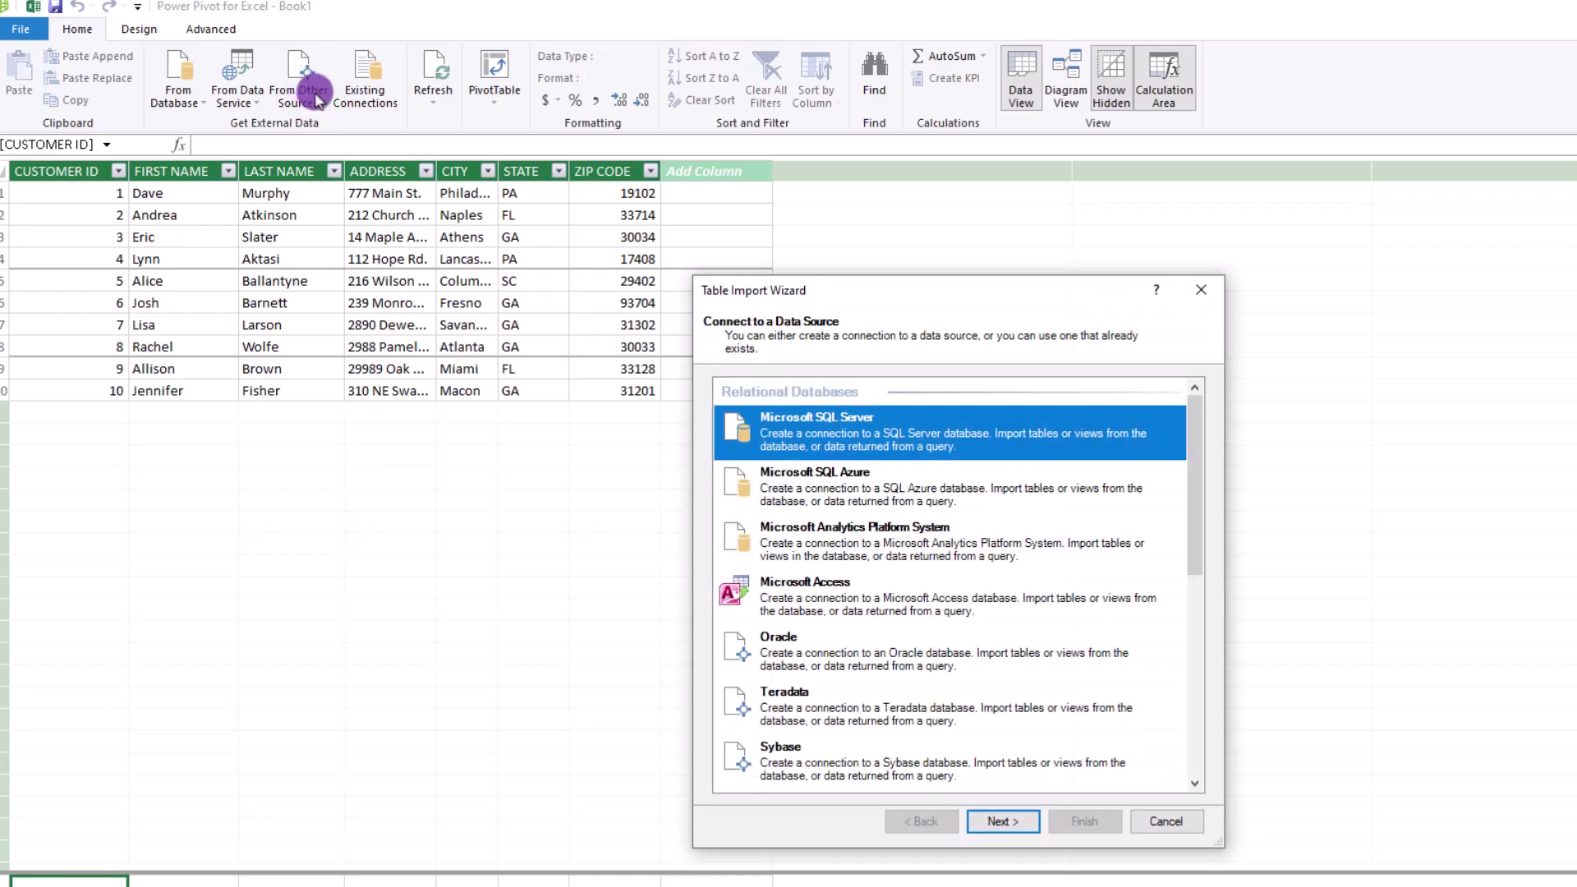
scroll(957, 591, down, 5)
click(849, 708)
click(1003, 820)
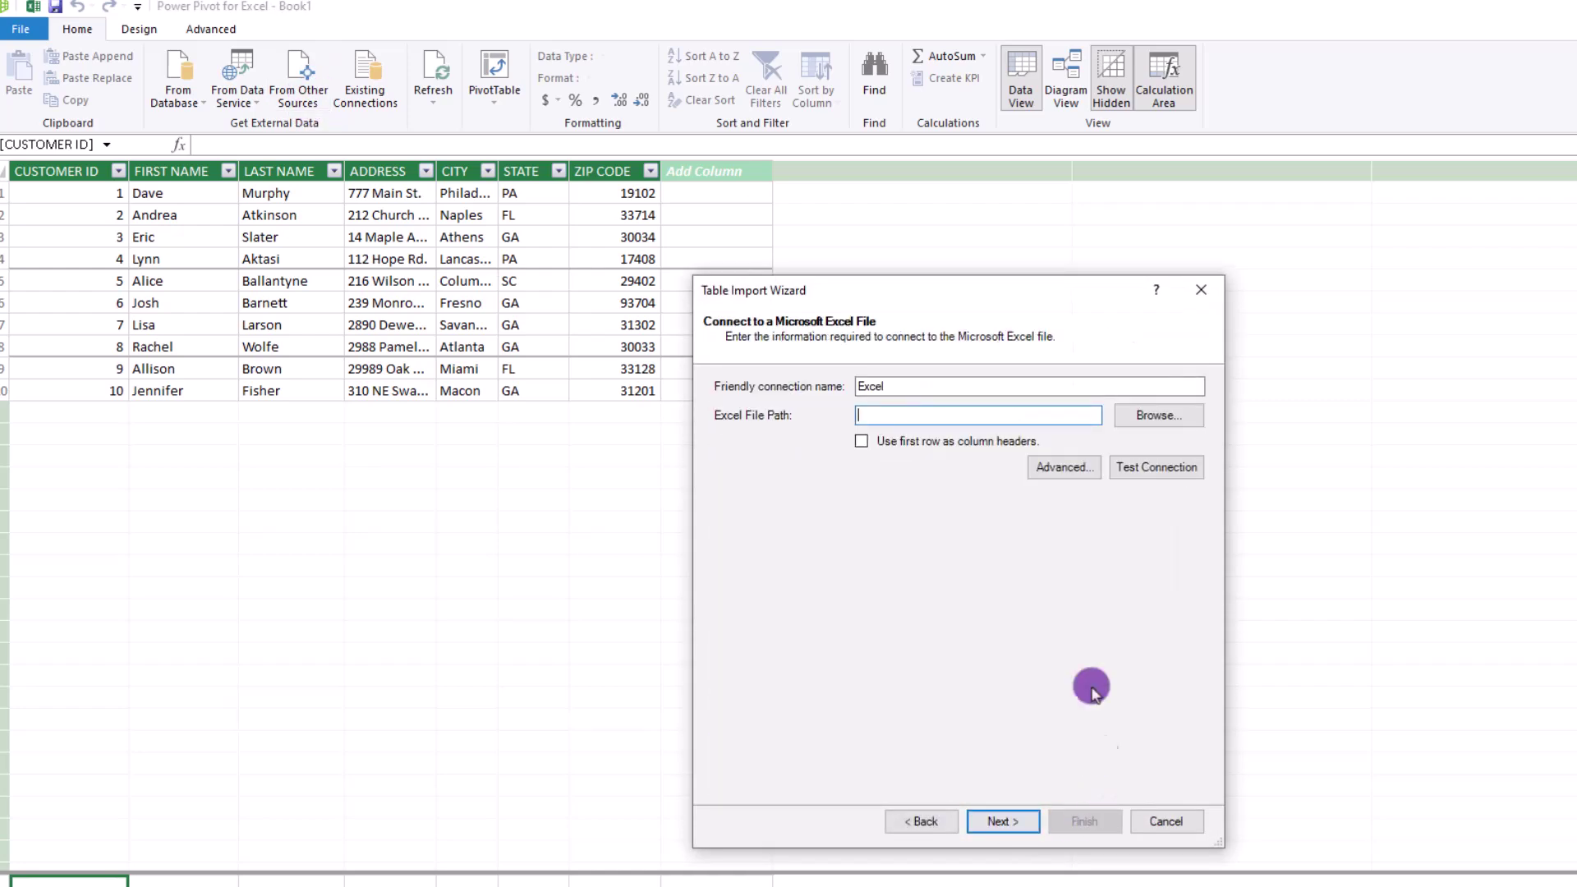
click(1150, 416)
click(1068, 488)
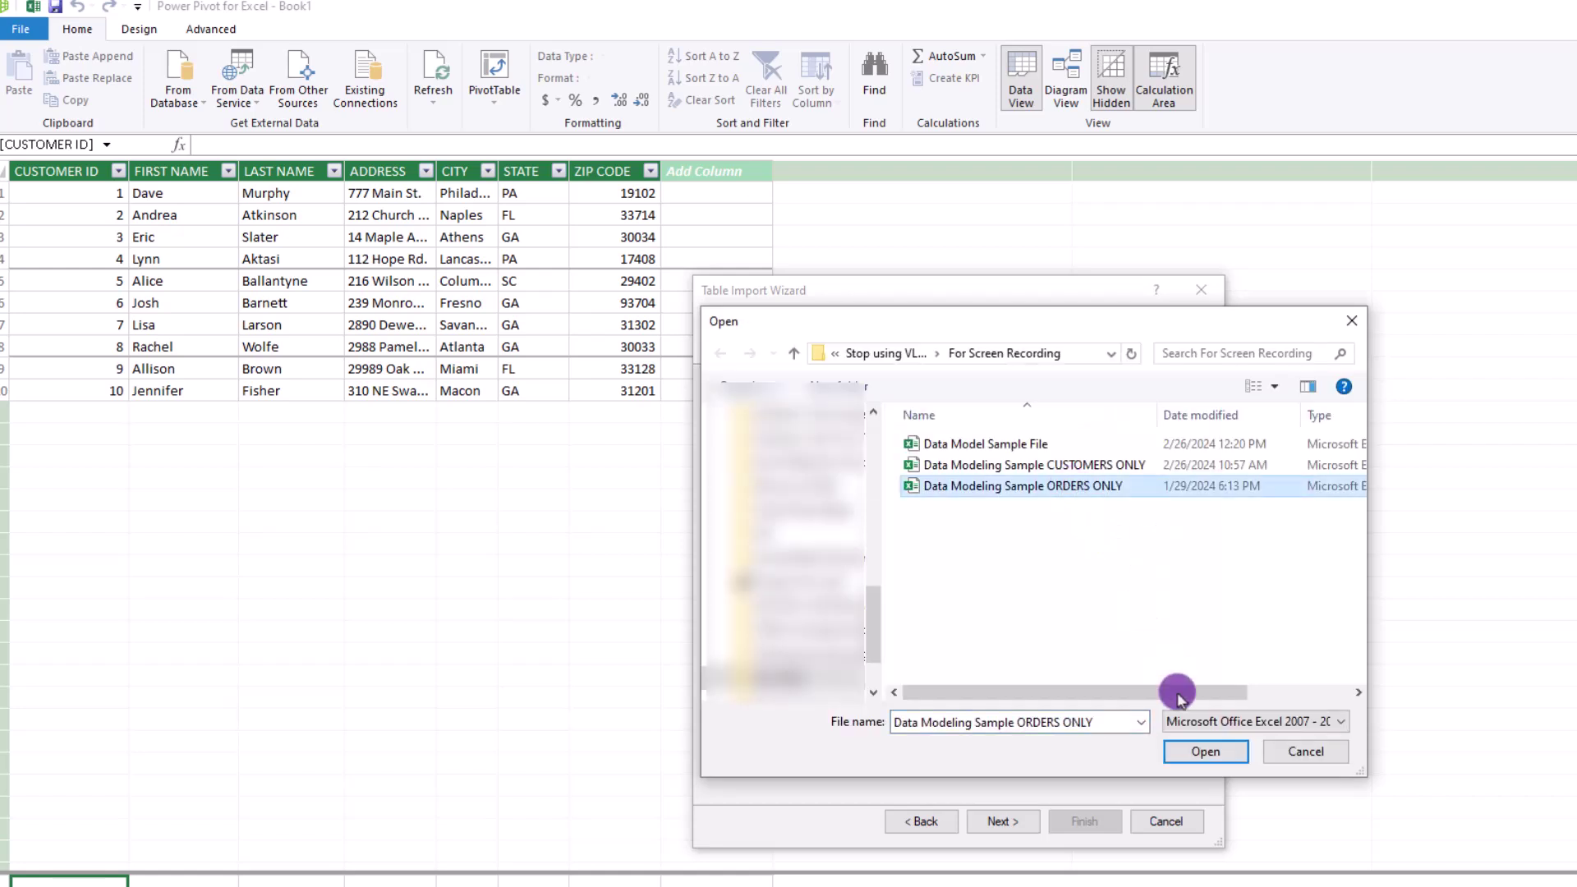
click(1195, 750)
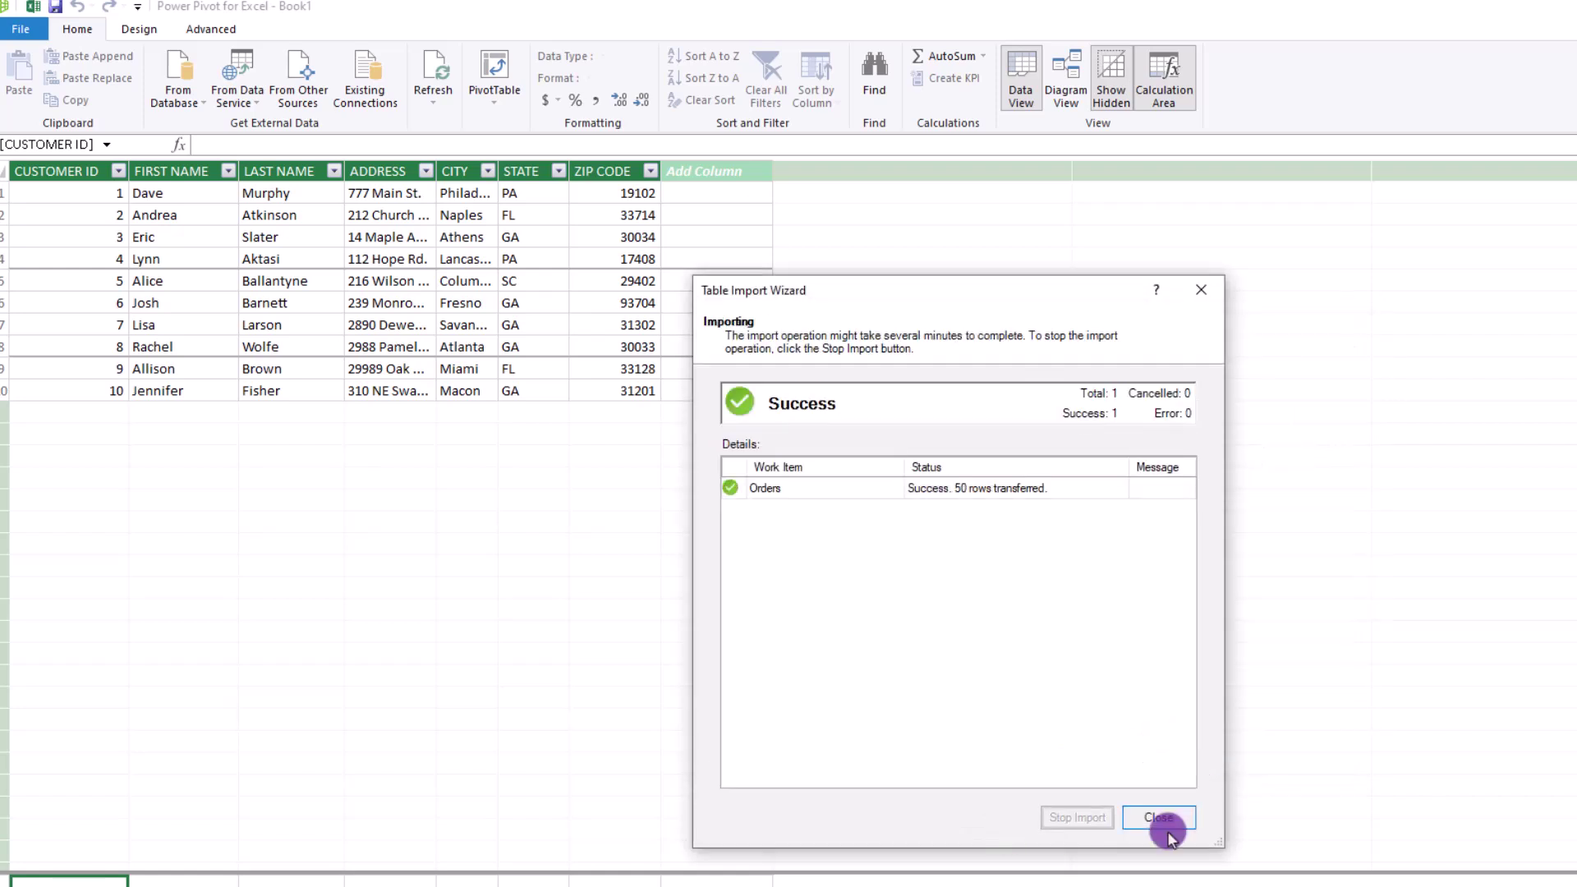
click(1164, 822)
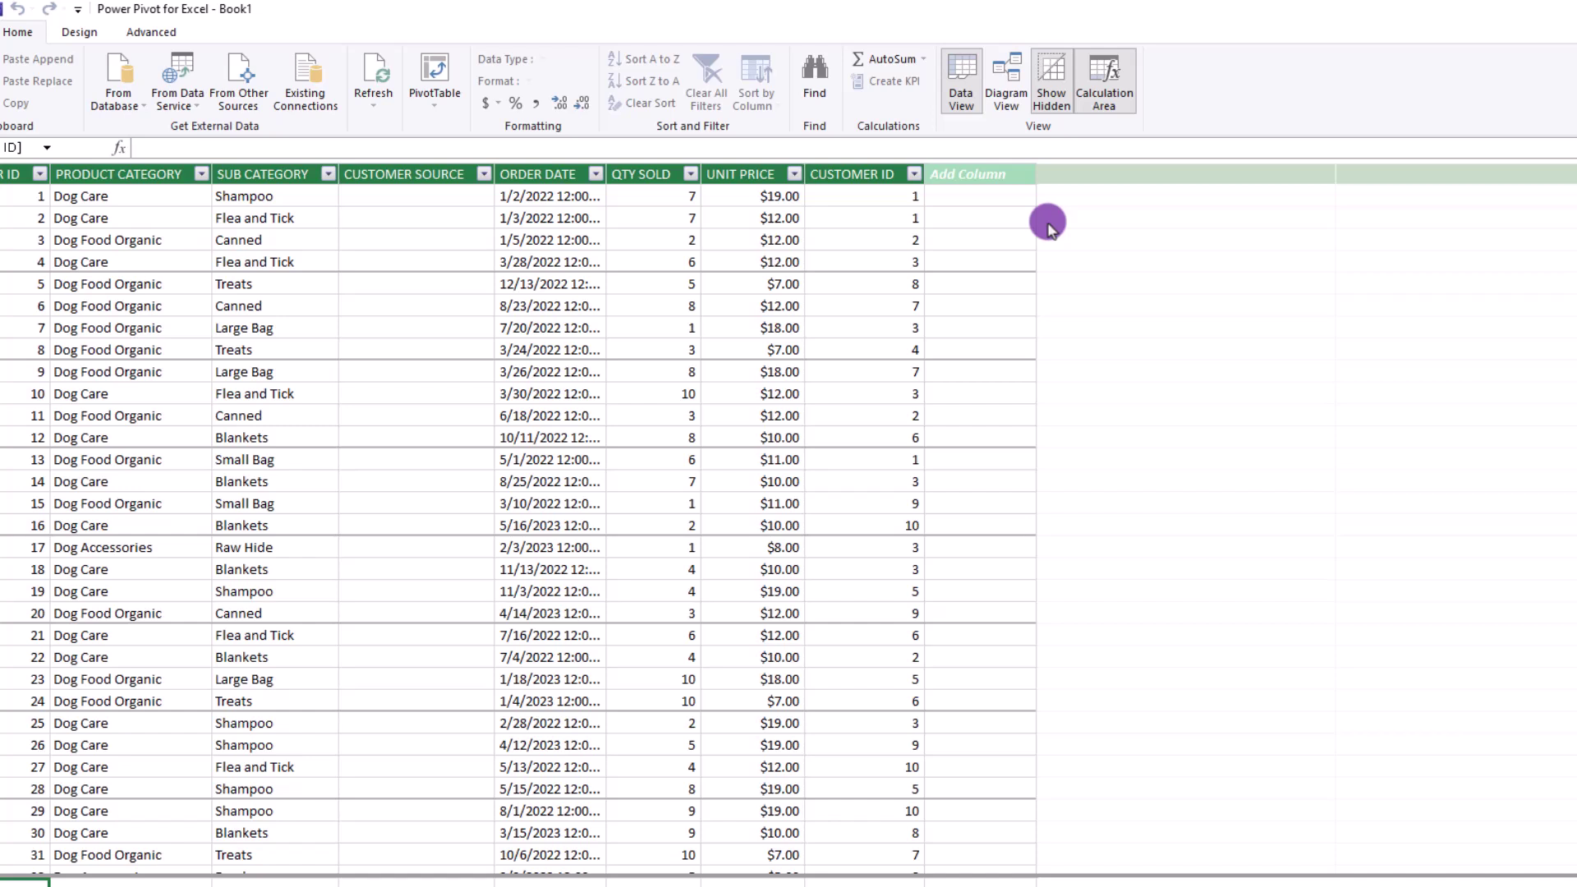
In Diagram View, link Customers CUSTOMER ID to Orders CUSTOMER ID, then return to Data View
click(1004, 75)
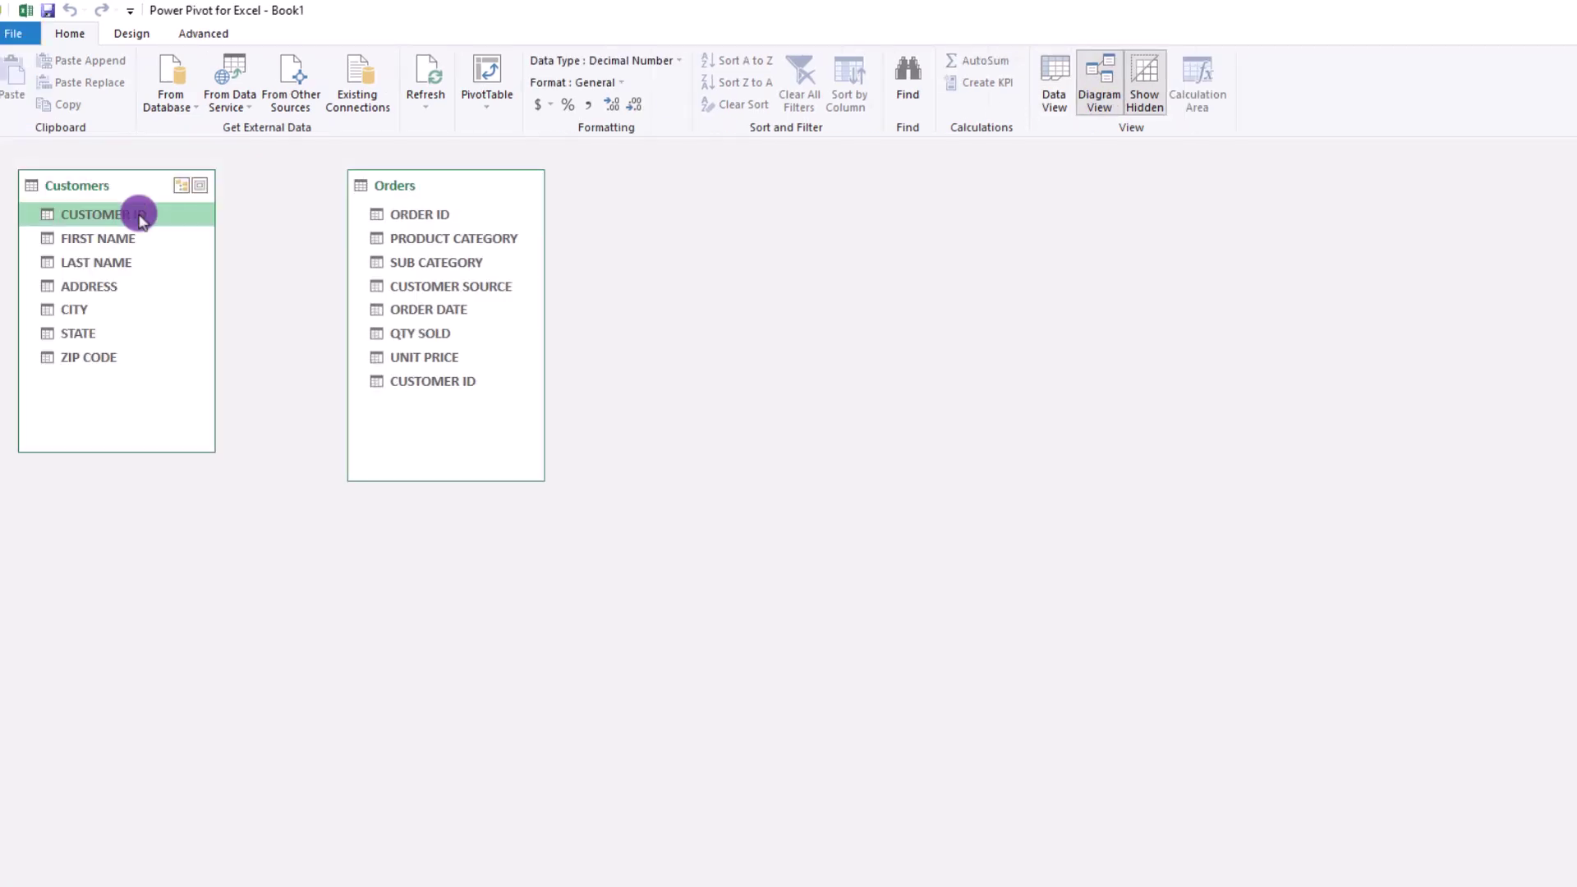
drag(82, 214, 376, 381)
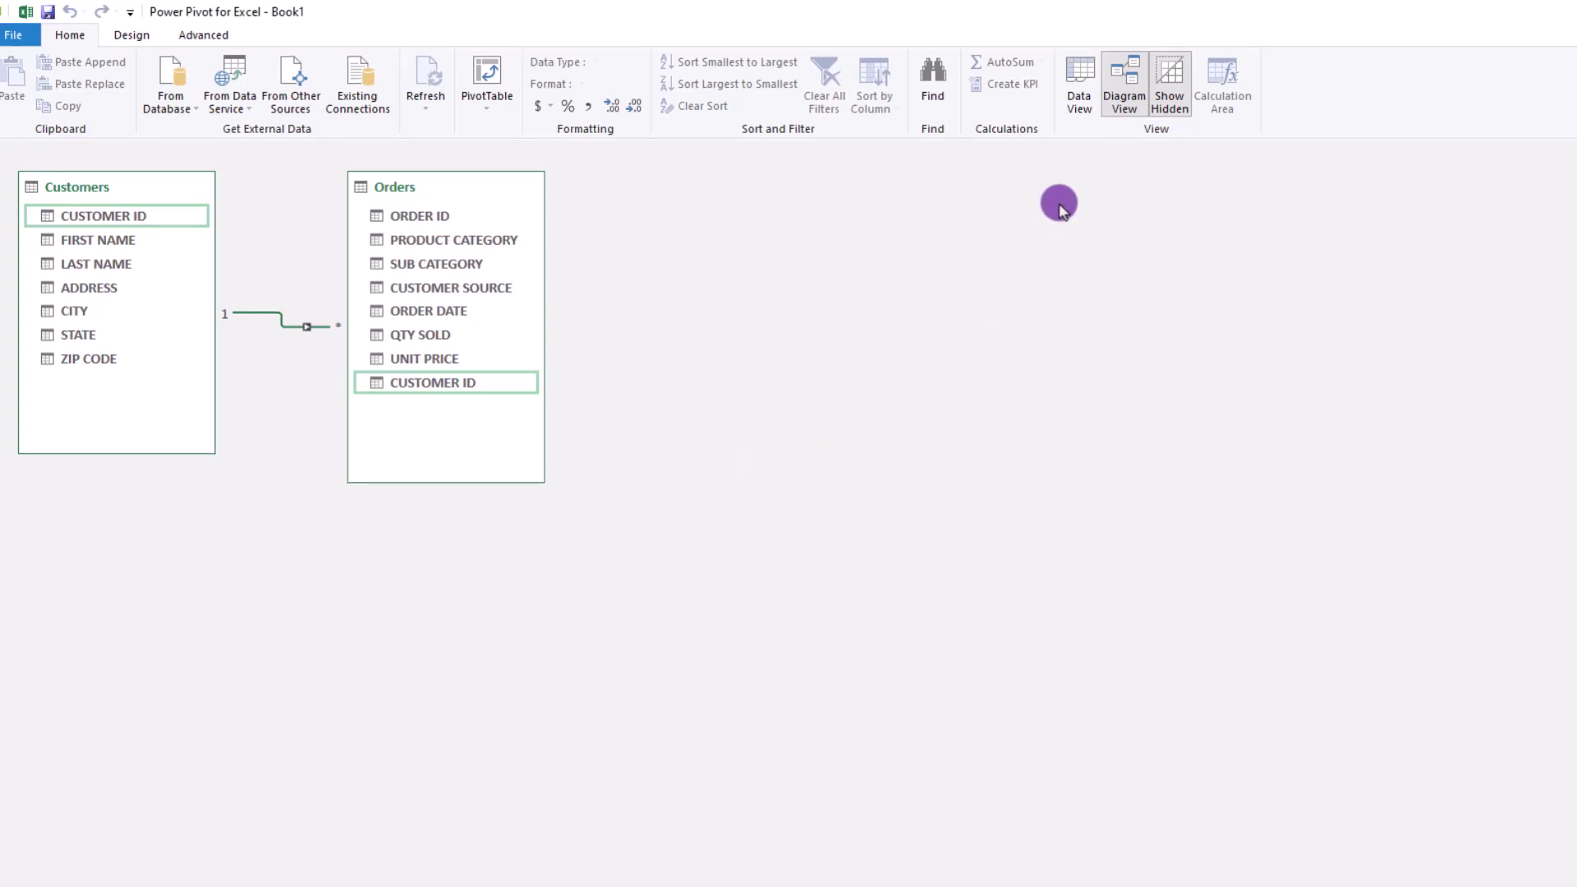
click(1079, 82)
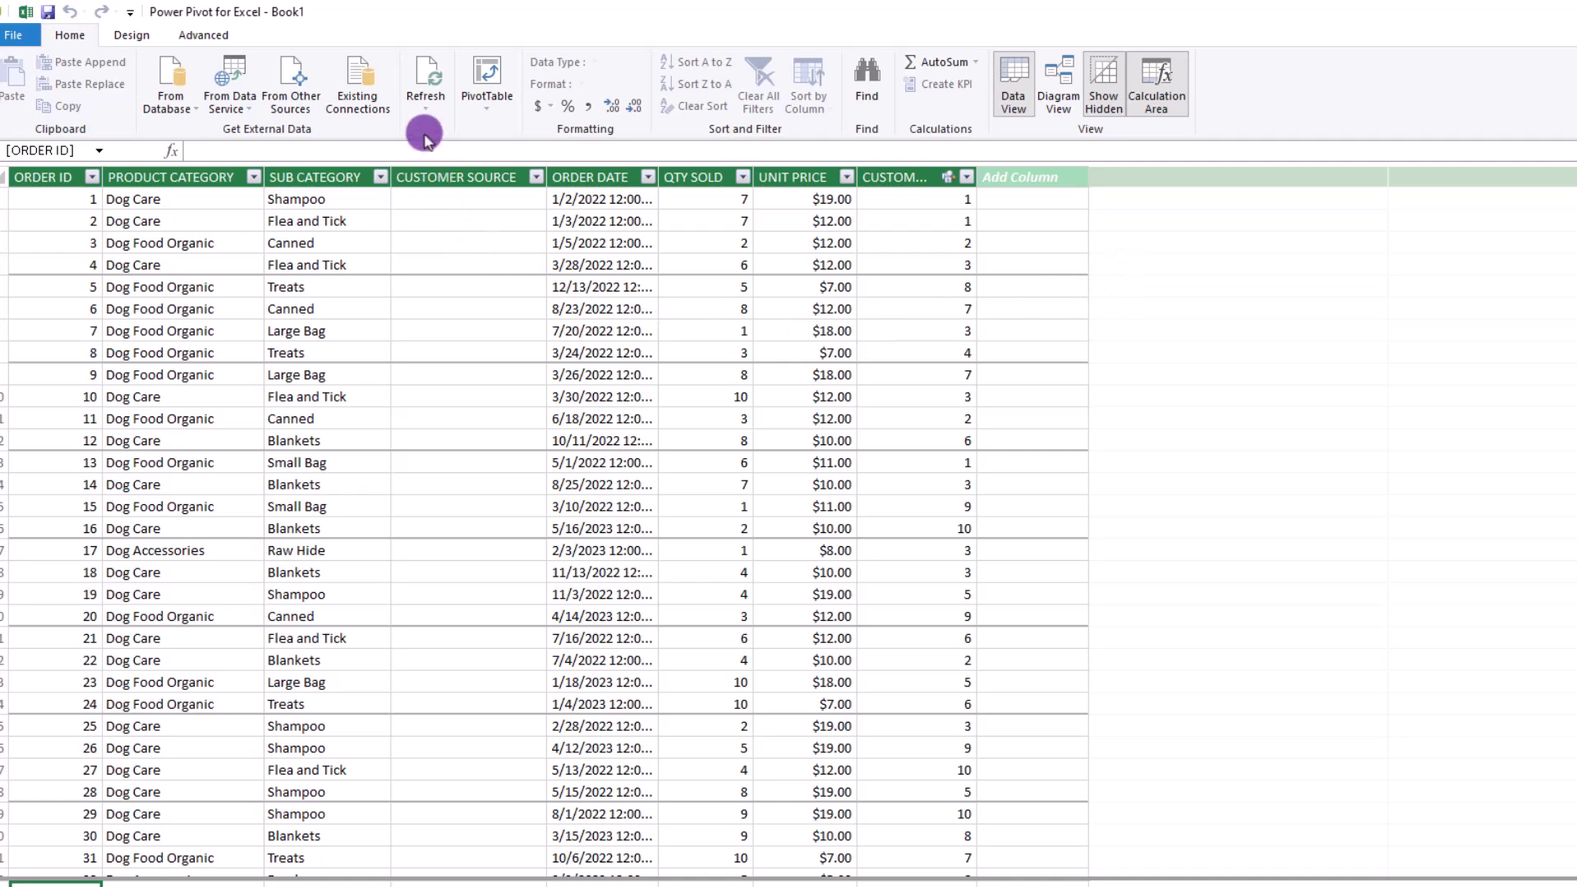
Create a plain PivotTable from Power Pivot on the worksheet, accepting the suggested location
click(475, 111)
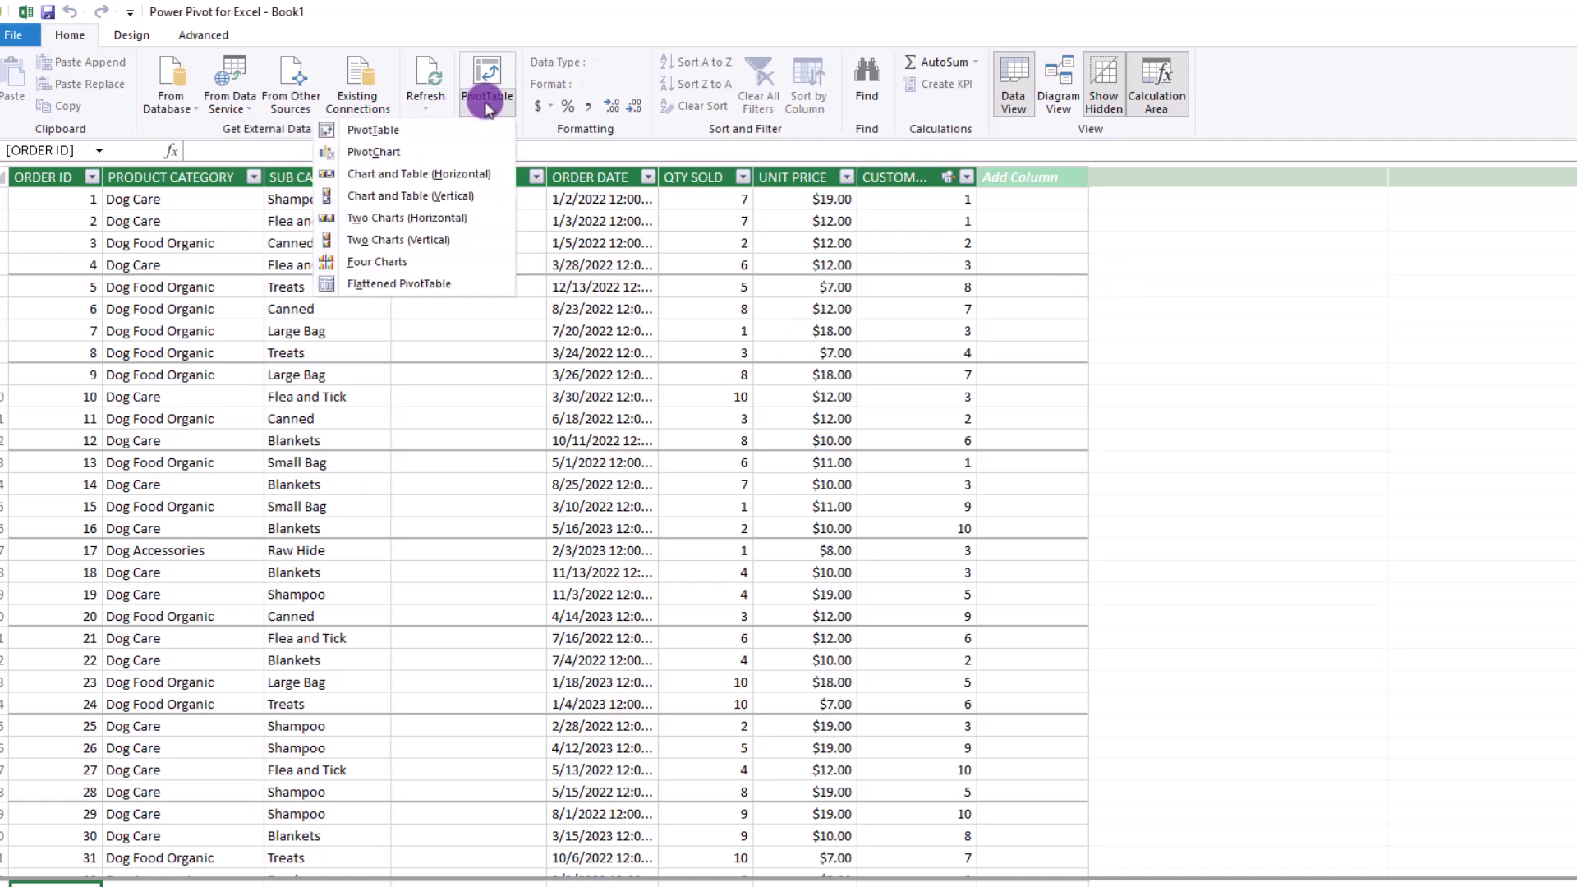
click(414, 131)
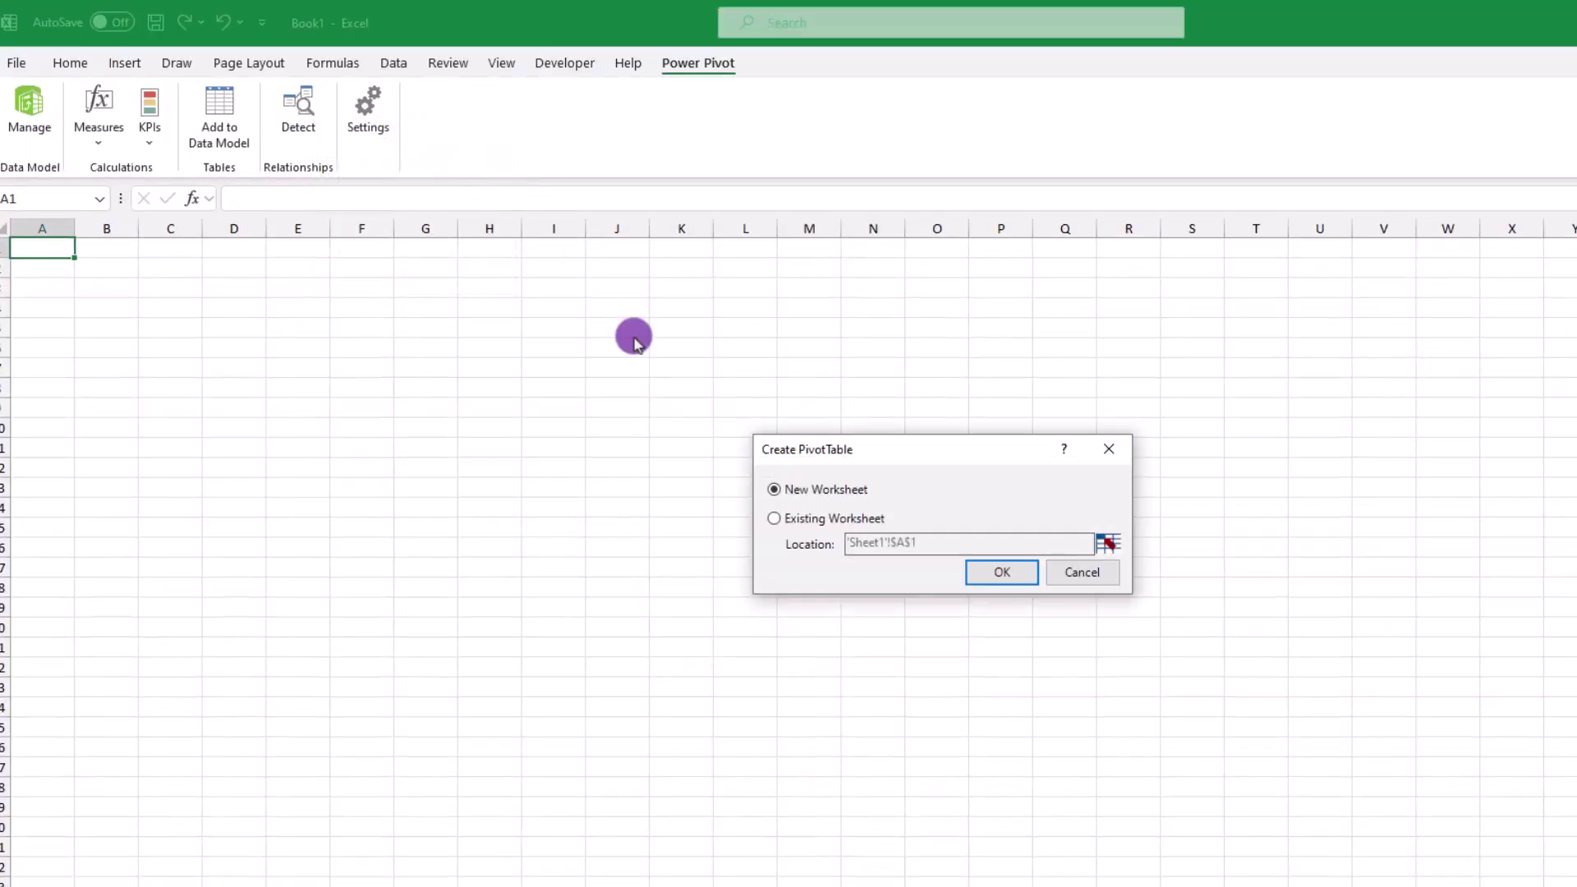
click(776, 518)
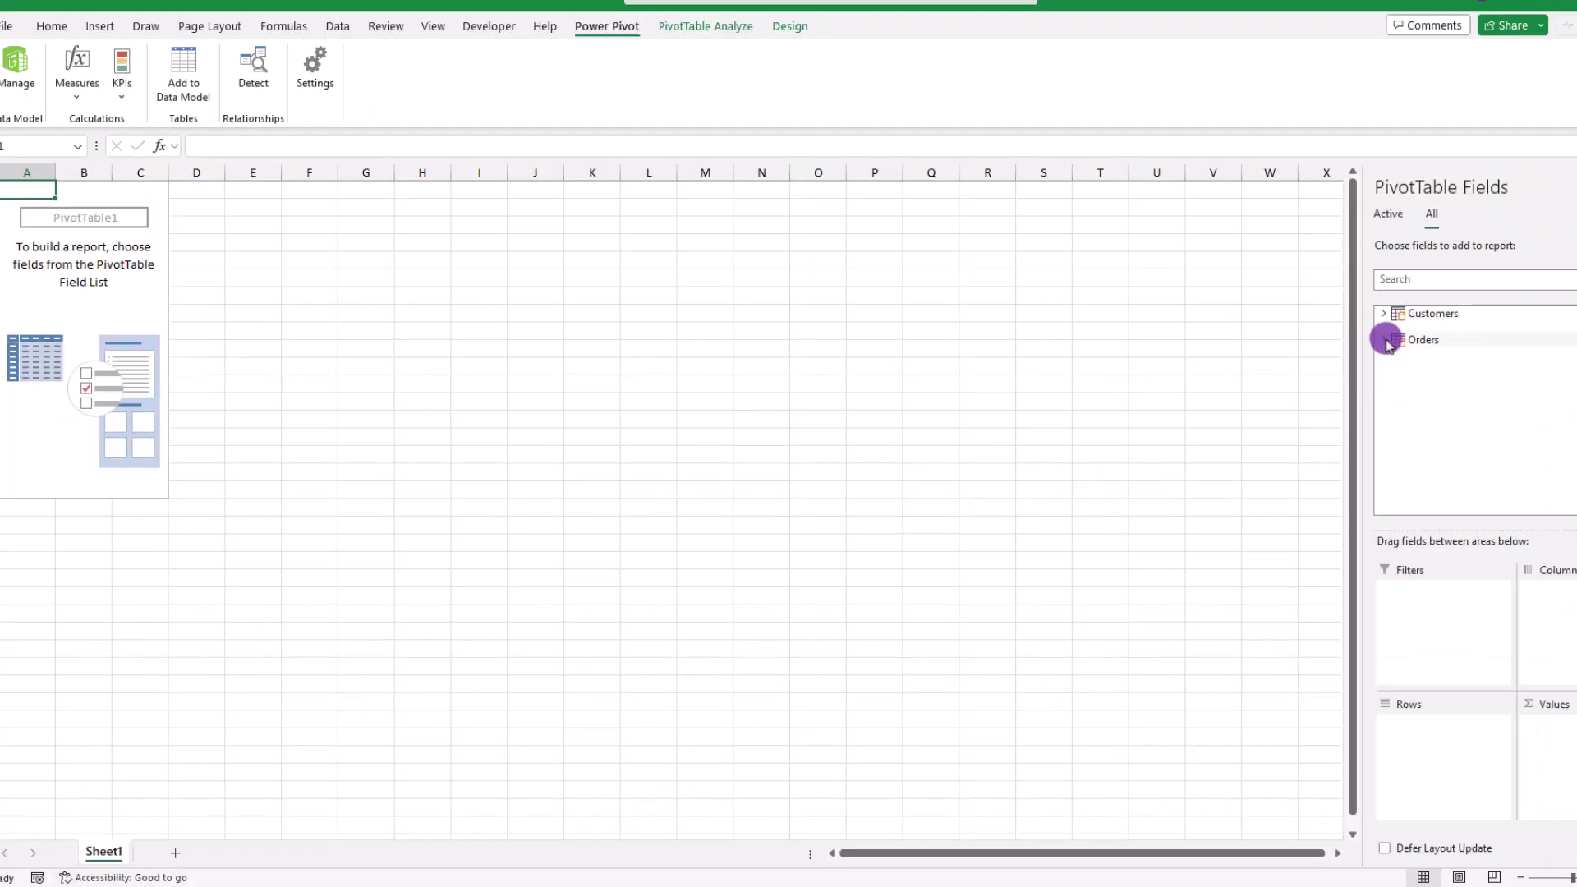